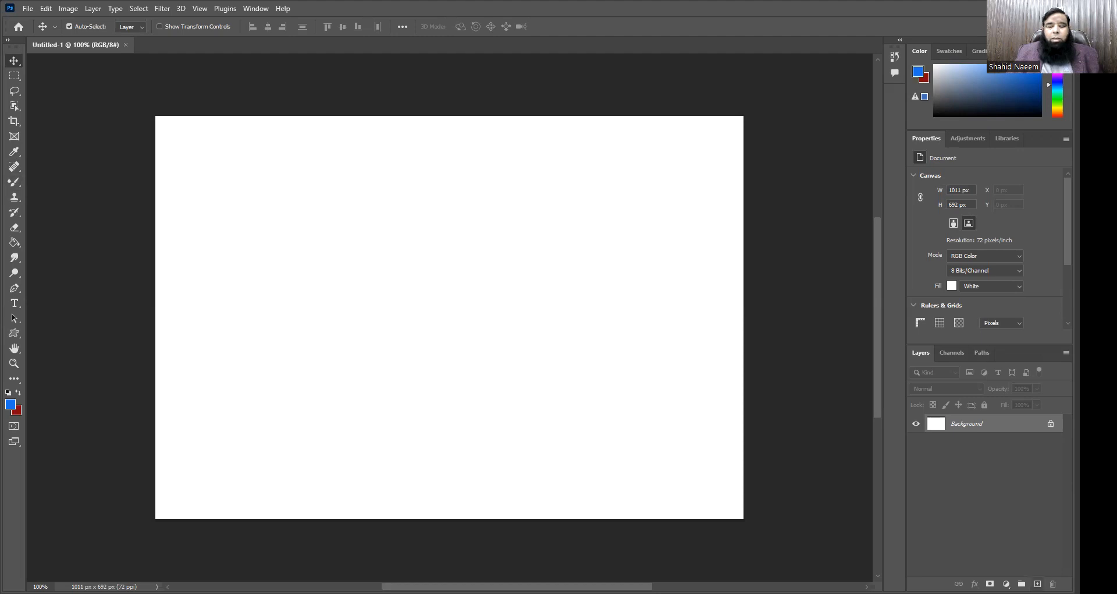
Step: Add a new empty layer above the Background and detach the Layers panel so it floats beside the canvas
{"action": "left_click", "coordinate": [1038, 583]}
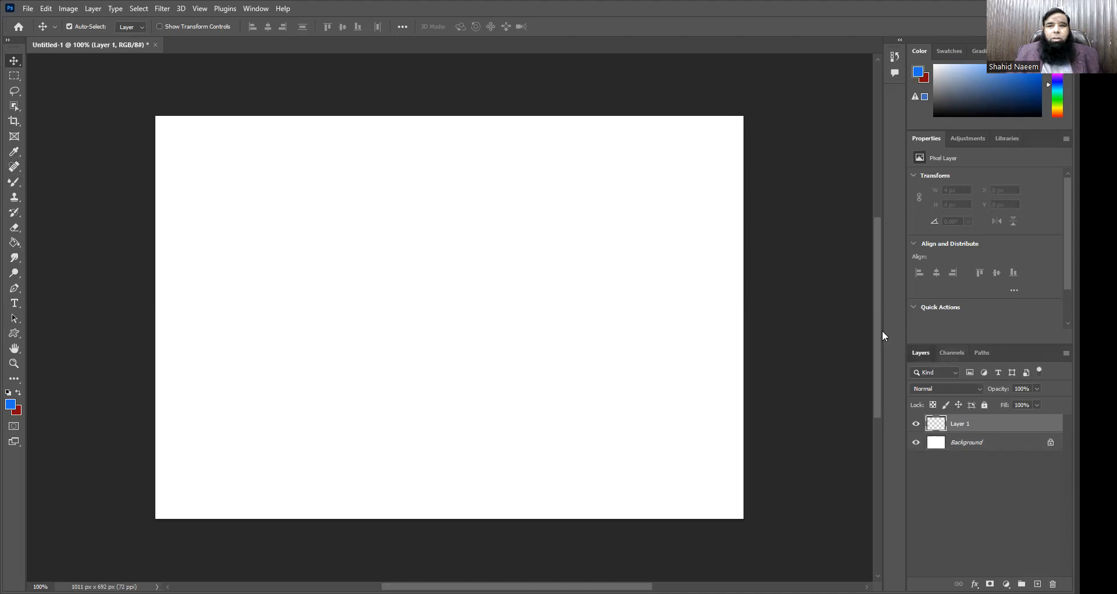
{"action": "left_click_drag", "start_coordinate": [921, 352], "coordinate": [775, 125]}
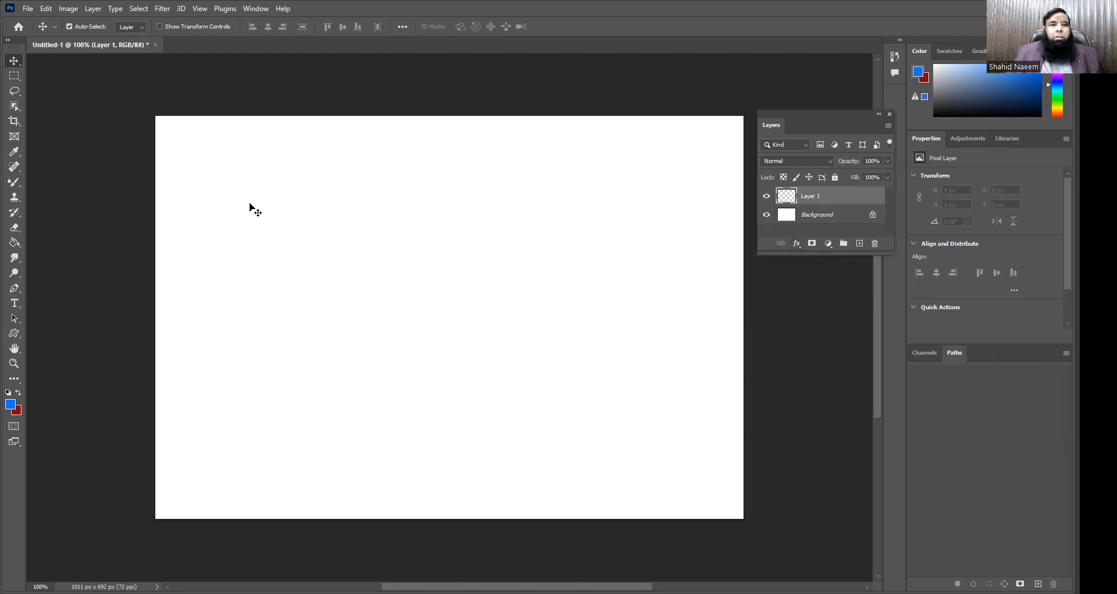
Step: Reduce the Mixer Brush size to 125 px and paint broad blue back-and-forth strokes across most of Layer 1
{"action": "left_click", "coordinate": [14, 181]}
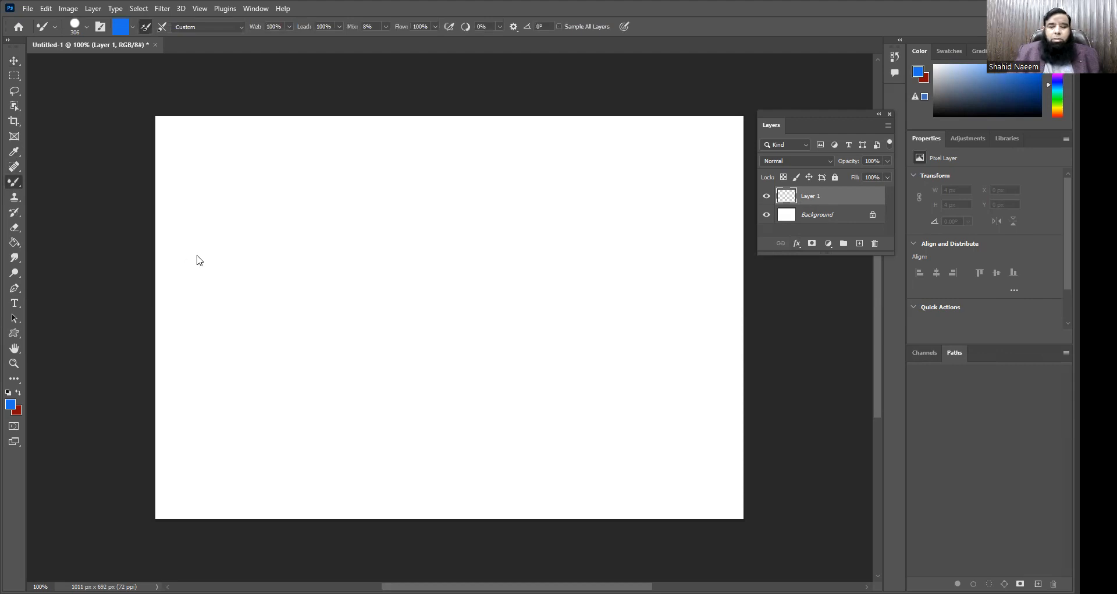
{"action": "key", "text": "bracketleft"}
{"action": "key", "text": "bracketleft"}
{"action": "key", "text": "bracketleft"}
{"action": "key", "text": "bracketleft"}
{"action": "key", "text": "bracketleft"}
{"action": "key", "text": "bracketleft"}
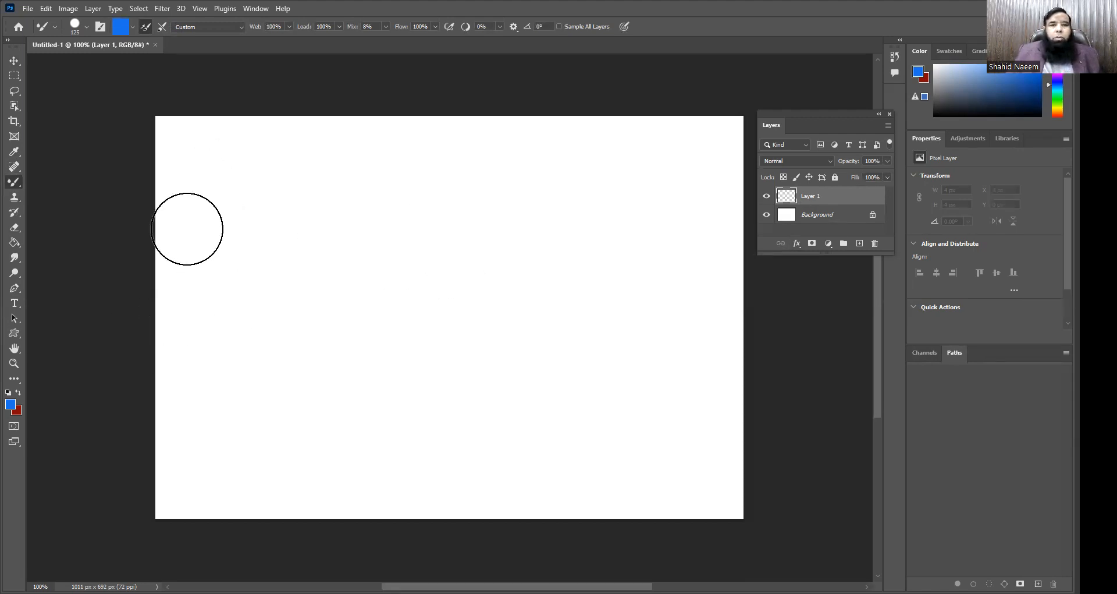
{"action": "mouse_move", "coordinate": [679, 195]}
{"action": "left_mouse_down"}
{"action": "mouse_move", "coordinate": [249, 223]}
{"action": "mouse_move", "coordinate": [293, 252]}
{"action": "mouse_move", "coordinate": [602, 240]}
{"action": "mouse_move", "coordinate": [647, 245]}
{"action": "mouse_move", "coordinate": [680, 266]}
{"action": "mouse_move", "coordinate": [571, 293]}
{"action": "mouse_move", "coordinate": [266, 294]}
{"action": "mouse_move", "coordinate": [304, 336]}
{"action": "mouse_move", "coordinate": [490, 349]}
{"action": "mouse_move", "coordinate": [686, 337]}
{"action": "mouse_move", "coordinate": [623, 385]}
{"action": "mouse_move", "coordinate": [275, 395]}
{"action": "left_mouse_up"}
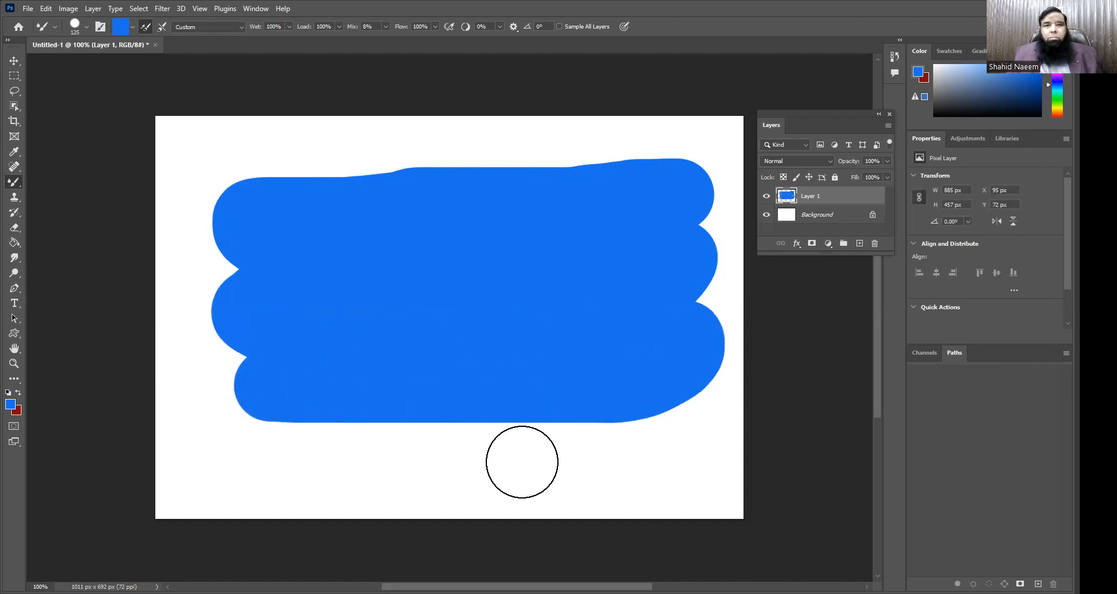
Step: Fill Layer 1 with the red background color, the blue foreground color, and the red background color again
{"action": "key", "text": "ctrl+BackSpace"}
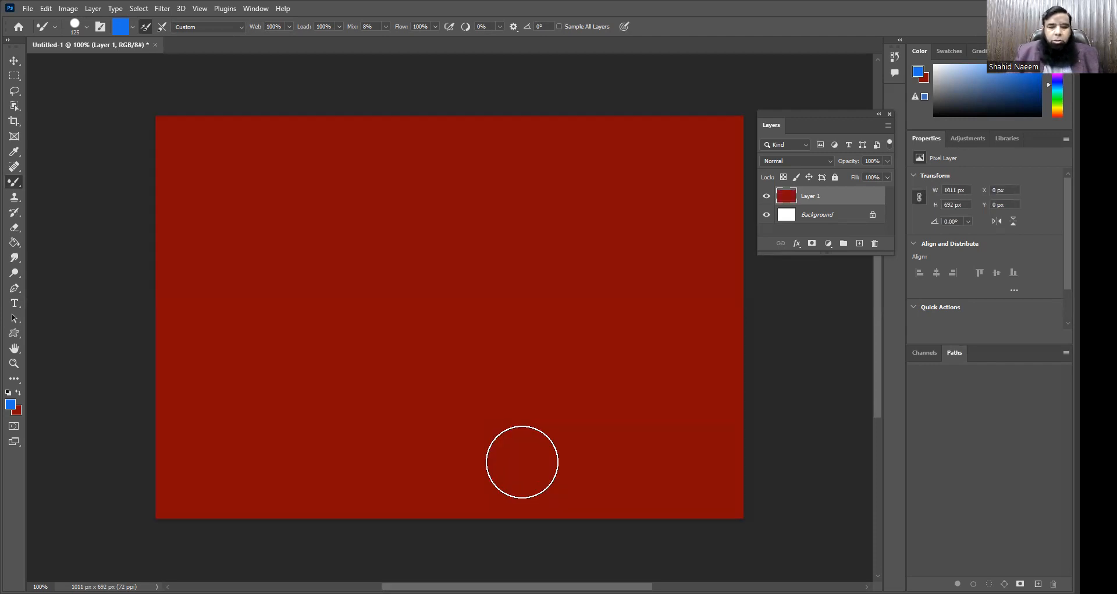
{"action": "key", "text": "alt+BackSpace"}
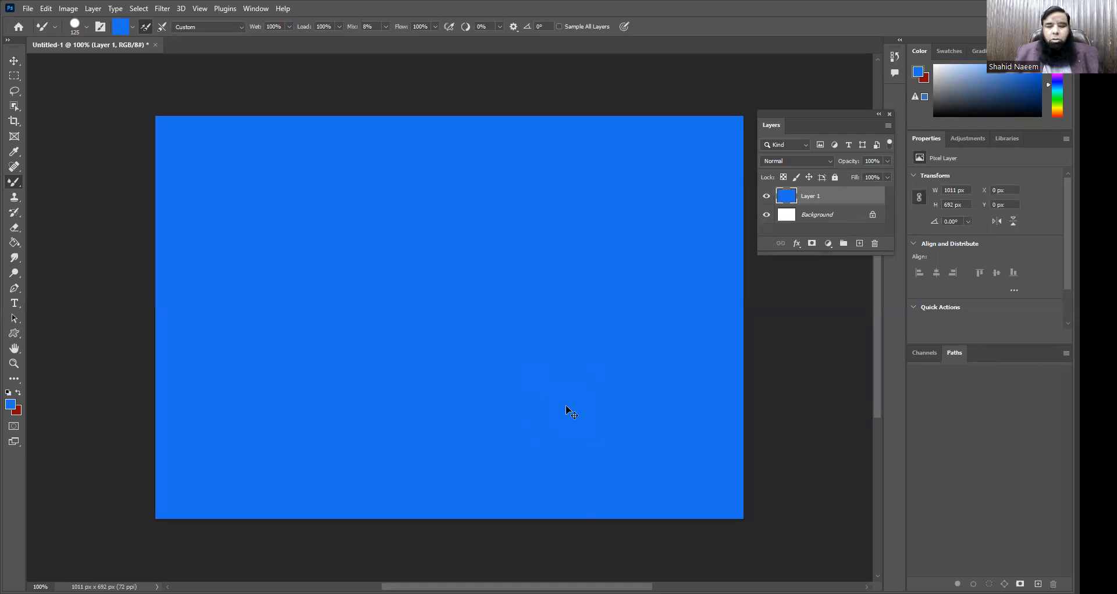
{"action": "key", "text": "ctrl+BackSpace"}
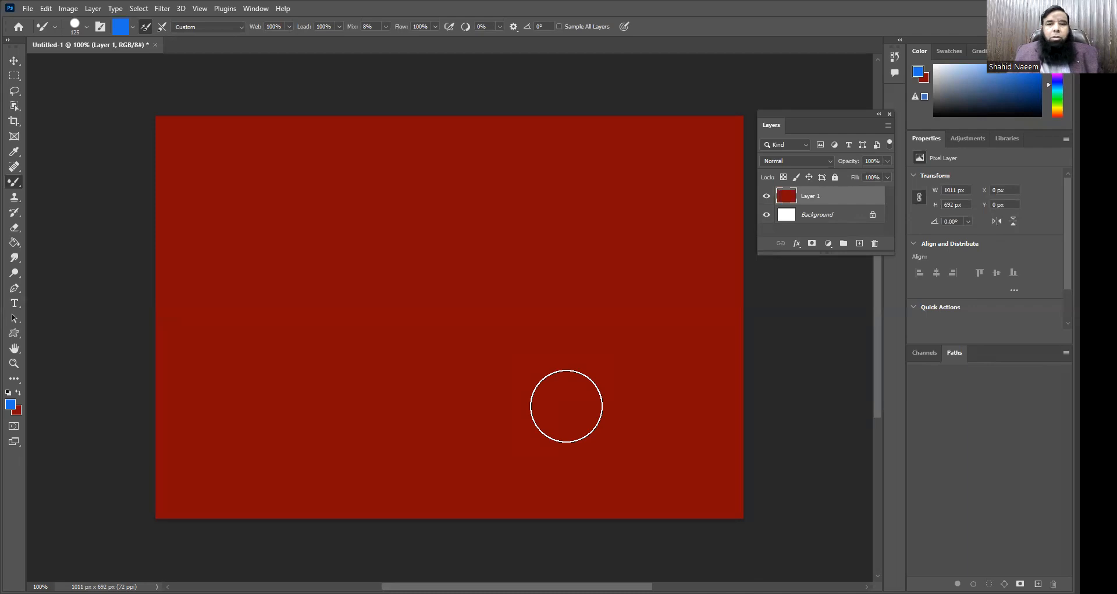
Step: Set the foreground color to near-white (#fdfcfc) and fill all of Layer 1 with it
{"action": "left_click", "coordinate": [11, 404]}
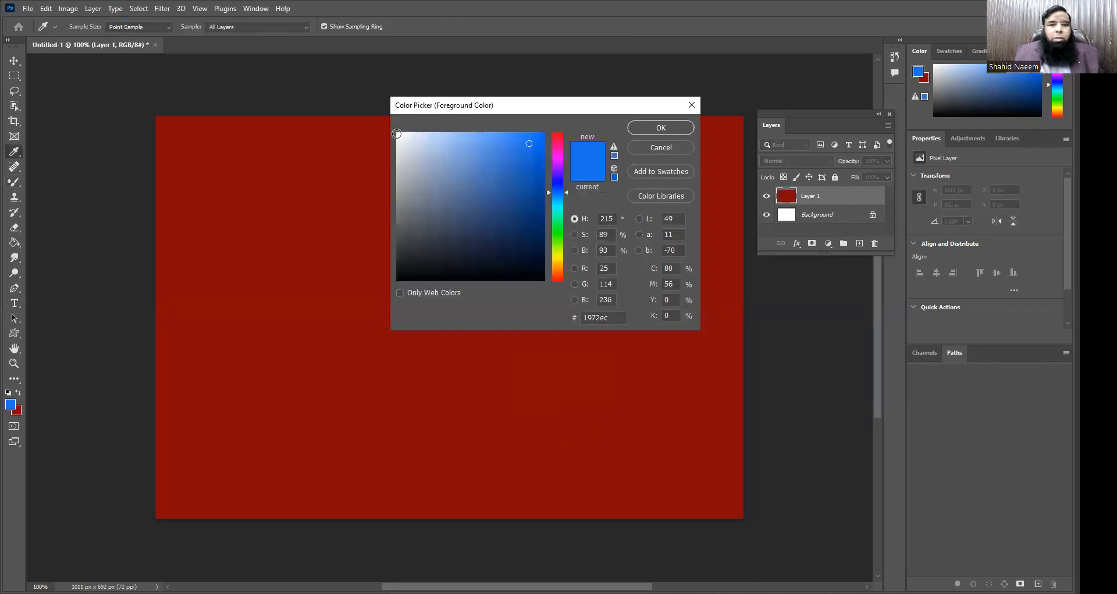
{"action": "left_click", "coordinate": [397, 133]}
{"action": "left_click", "coordinate": [661, 127]}
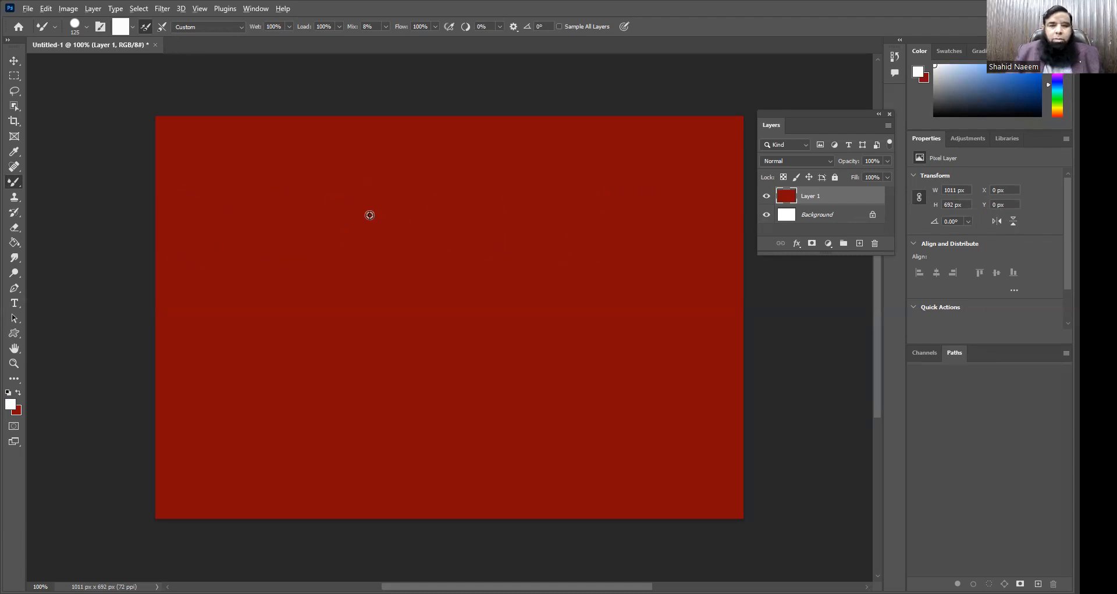
{"action": "key", "text": "alt+BackSpace"}
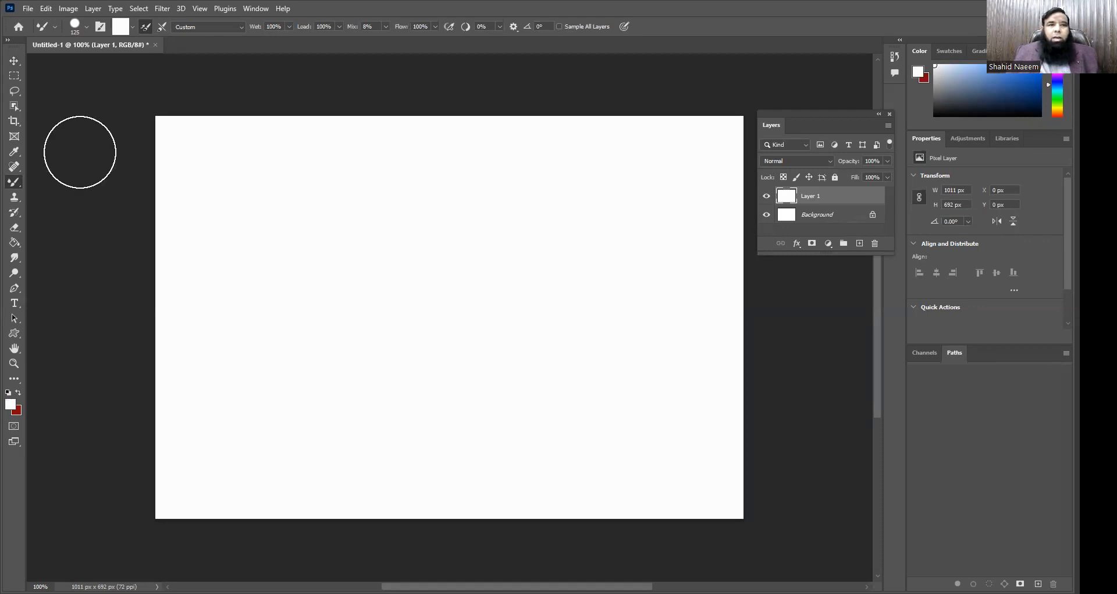
Step: Make a rectangular selection of about 519 × 421 px mid-canvas and paint dark red Mixer Brush strokes across its upper part
{"action": "left_click", "coordinate": [16, 80]}
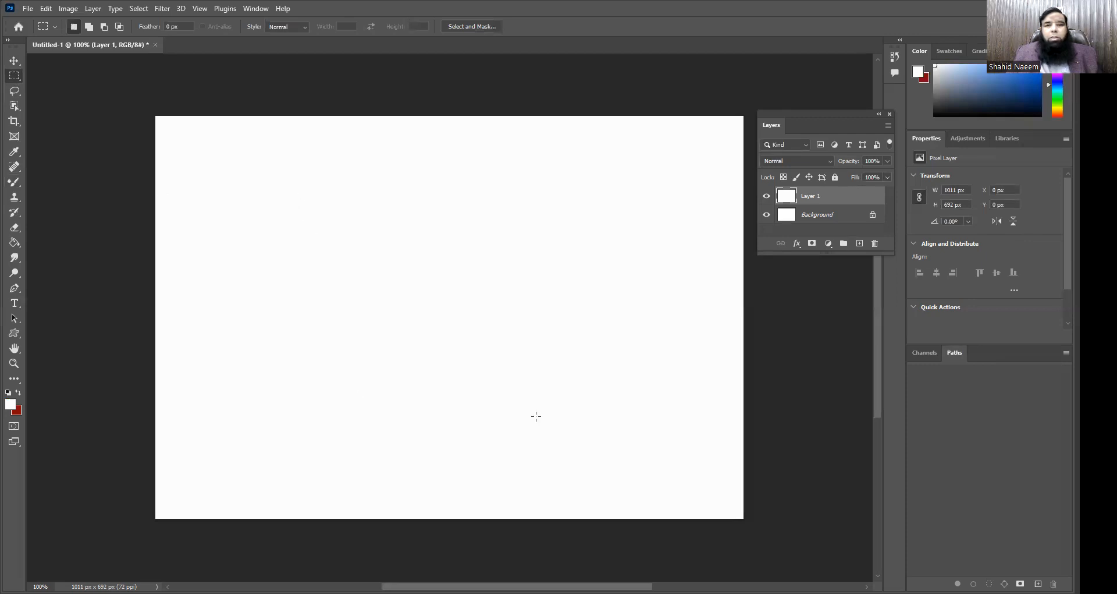
{"action": "left_click_drag", "start_coordinate": [293, 193], "coordinate": [594, 437]}
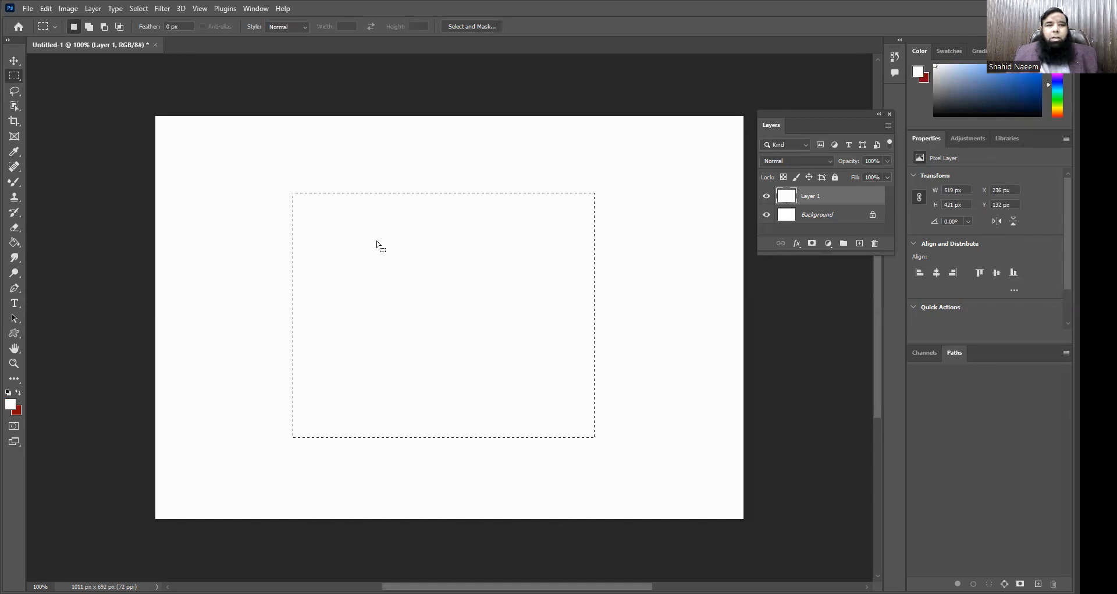
{"action": "left_click", "coordinate": [15, 185]}
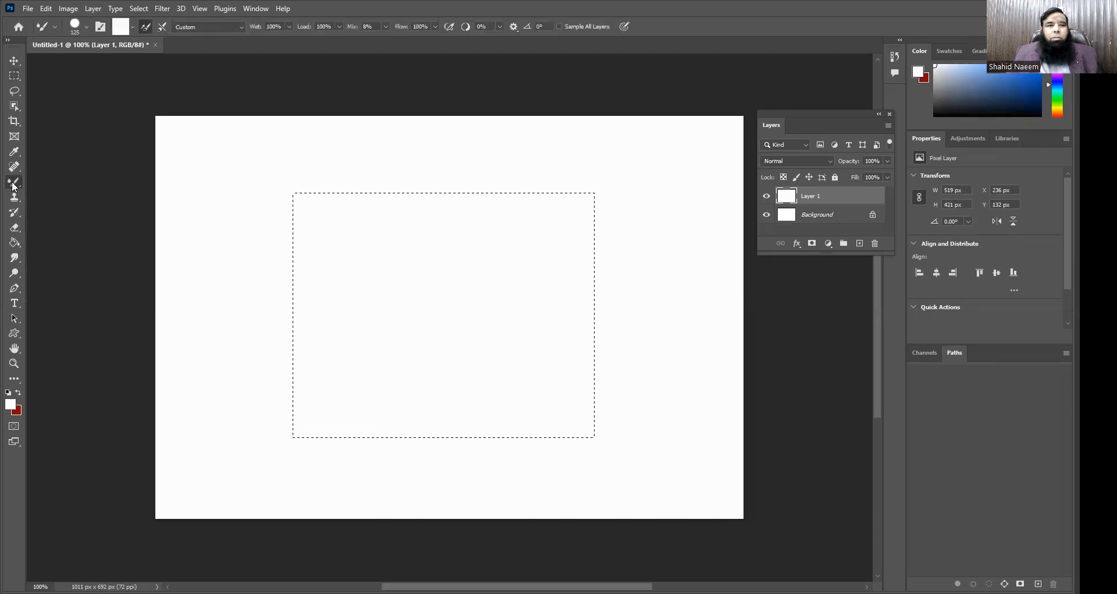
{"action": "left_click", "coordinate": [18, 391]}
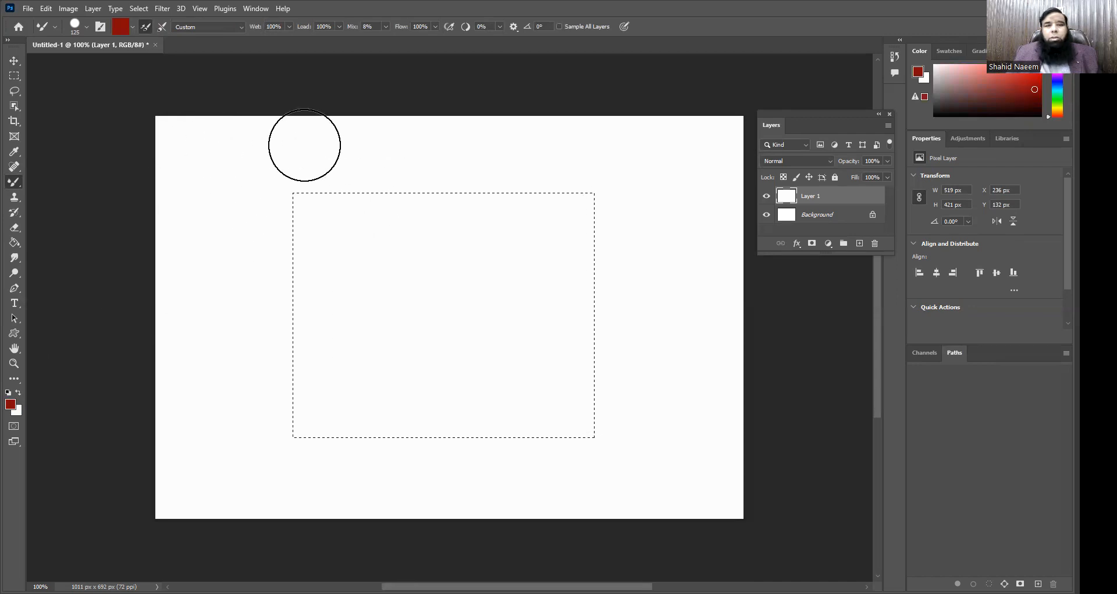
{"action": "mouse_move", "coordinate": [691, 182]}
{"action": "left_mouse_down"}
{"action": "mouse_move", "coordinate": [278, 169]}
{"action": "mouse_move", "coordinate": [293, 210]}
{"action": "left_mouse_up"}
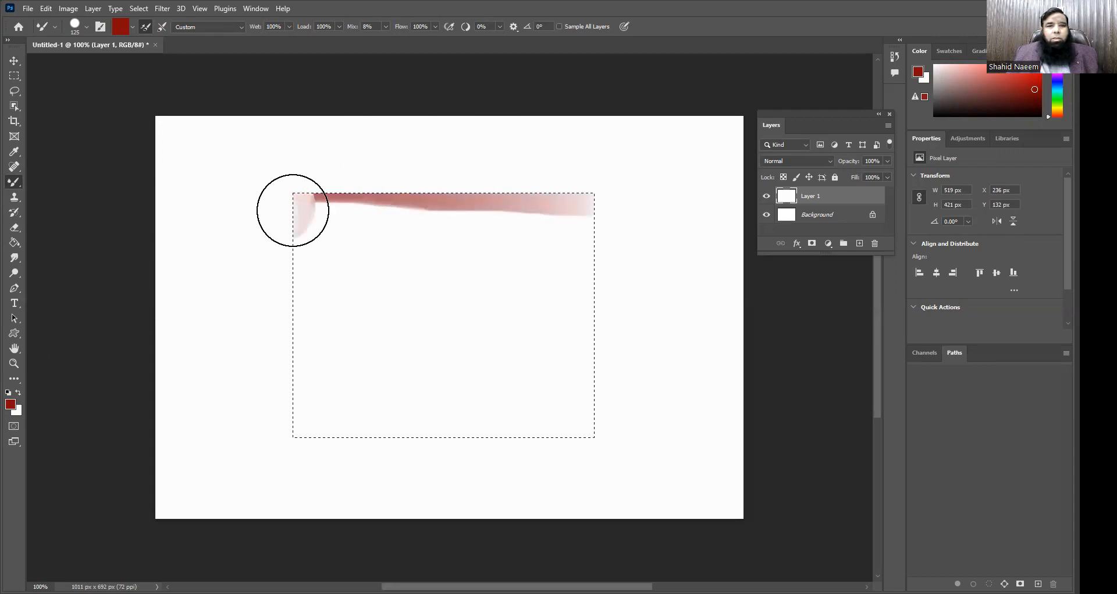
{"action": "mouse_move", "coordinate": [446, 230]}
{"action": "left_mouse_down"}
{"action": "mouse_move", "coordinate": [565, 228]}
{"action": "mouse_move", "coordinate": [528, 259]}
{"action": "left_mouse_up"}
{"action": "left_click_drag", "start_coordinate": [406, 248], "coordinate": [250, 245]}
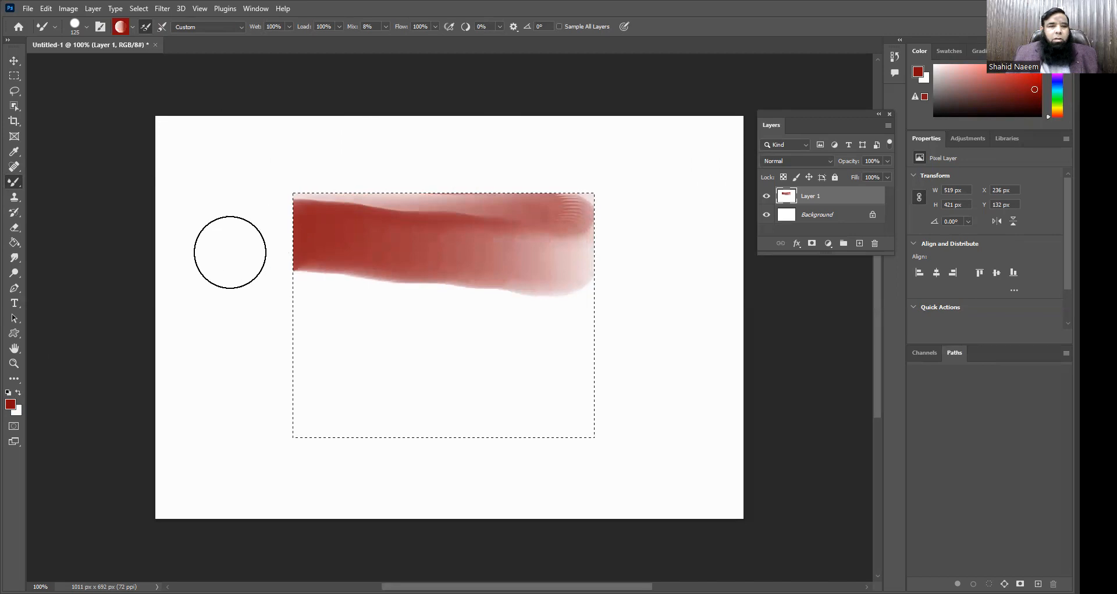
Step: Set the foreground color to red #a00004 and paint a stroke across the top of the selected rectangle
{"action": "left_click", "coordinate": [19, 394]}
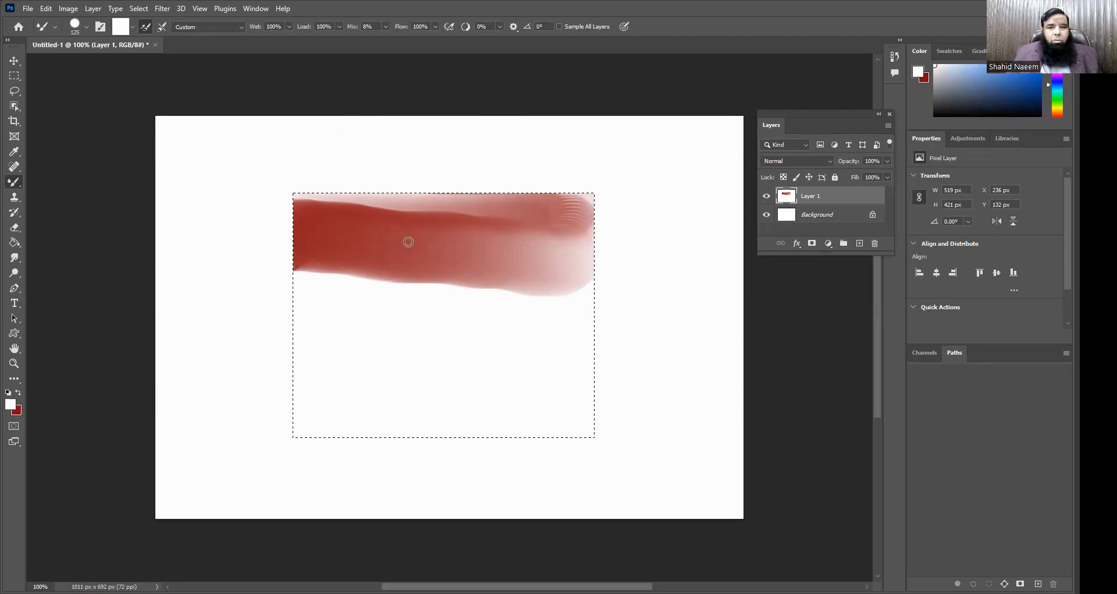
{"action": "left_click", "coordinate": [559, 134]}
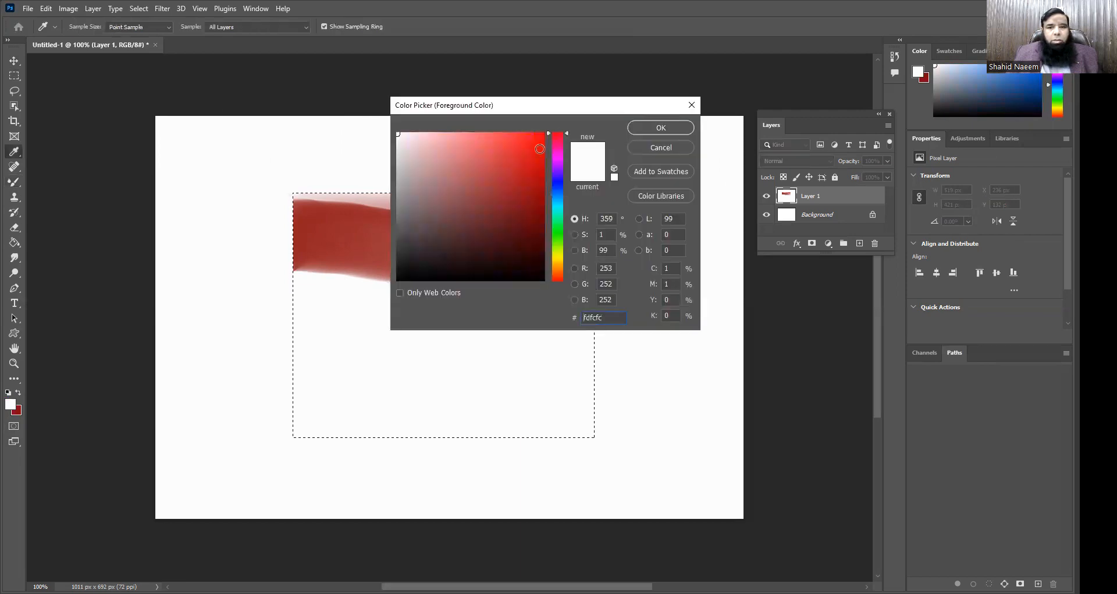
{"action": "left_click", "coordinate": [306, 215]}
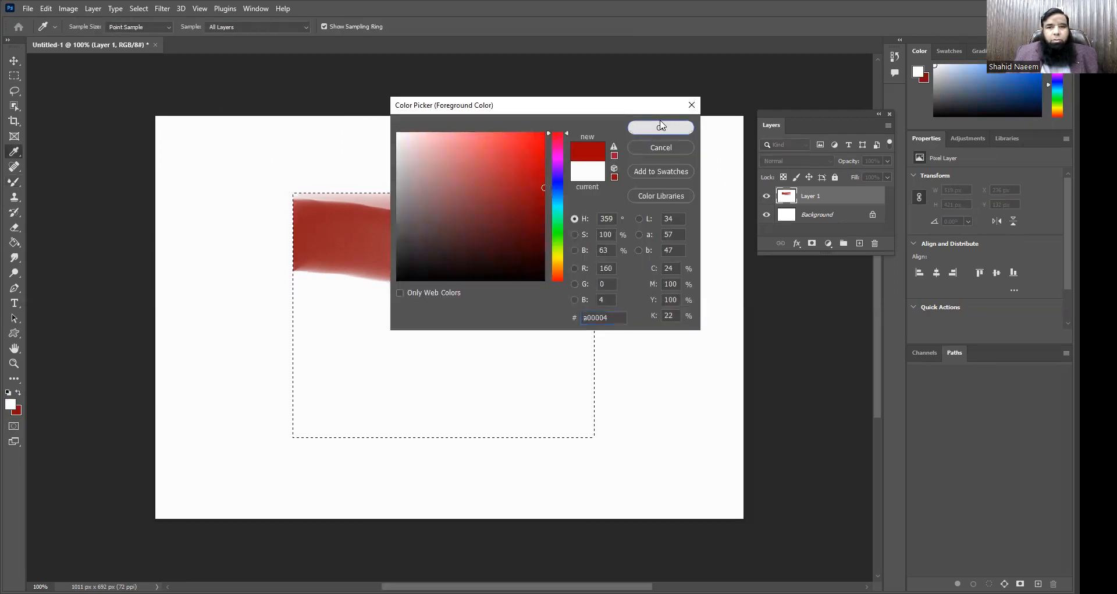
{"action": "left_click_drag", "start_coordinate": [306, 216], "coordinate": [557, 203]}
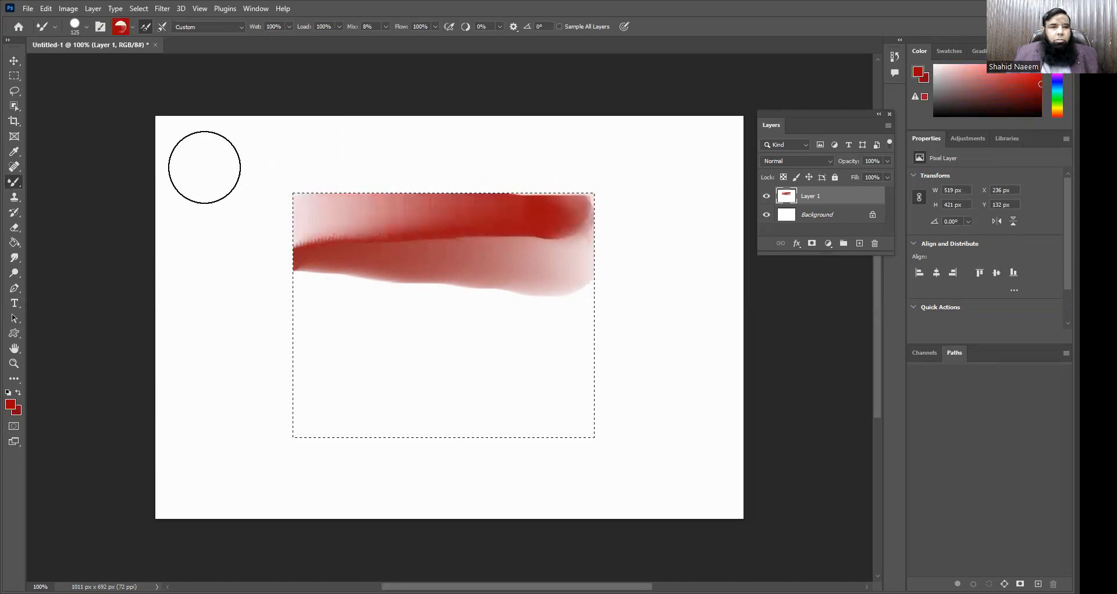
Step: Set the Mixer Brush size to 120 px and cover the whole selected rectangle with overlapping red strokes
{"action": "left_click", "coordinate": [74, 27]}
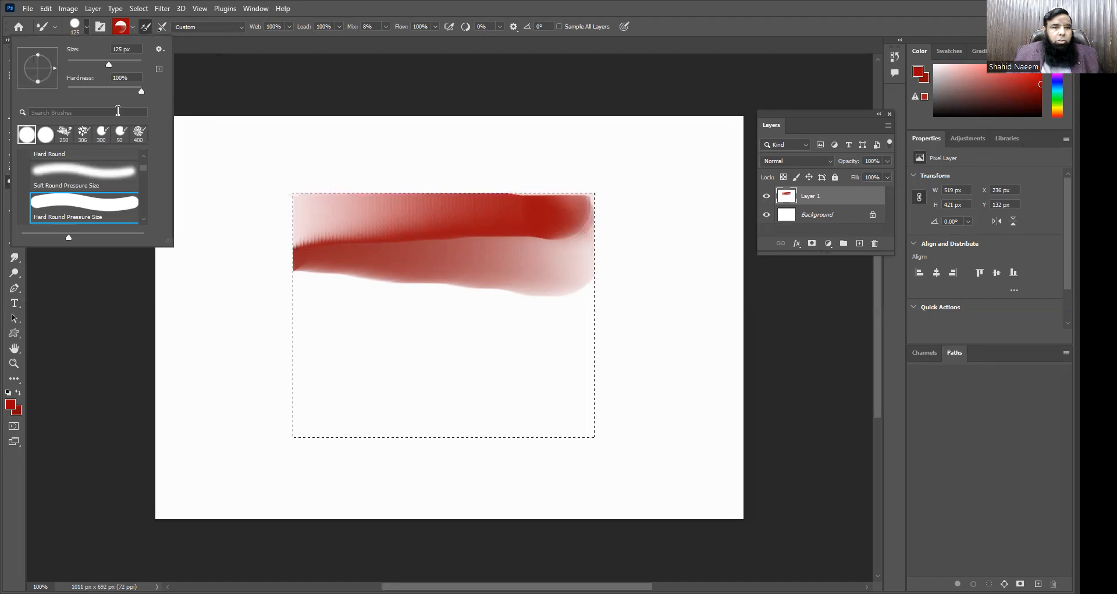
{"action": "left_click_drag", "start_coordinate": [113, 67], "coordinate": [111, 67]}
{"action": "left_click", "coordinate": [319, 254]}
{"action": "mouse_move", "coordinate": [320, 255]}
{"action": "left_mouse_down"}
{"action": "mouse_move", "coordinate": [542, 289]}
{"action": "mouse_move", "coordinate": [586, 312]}
{"action": "mouse_move", "coordinate": [279, 339]}
{"action": "mouse_move", "coordinate": [319, 357]}
{"action": "mouse_move", "coordinate": [552, 366]}
{"action": "mouse_move", "coordinate": [562, 401]}
{"action": "mouse_move", "coordinate": [258, 418]}
{"action": "mouse_move", "coordinate": [498, 444]}
{"action": "mouse_move", "coordinate": [561, 438]}
{"action": "left_mouse_up"}
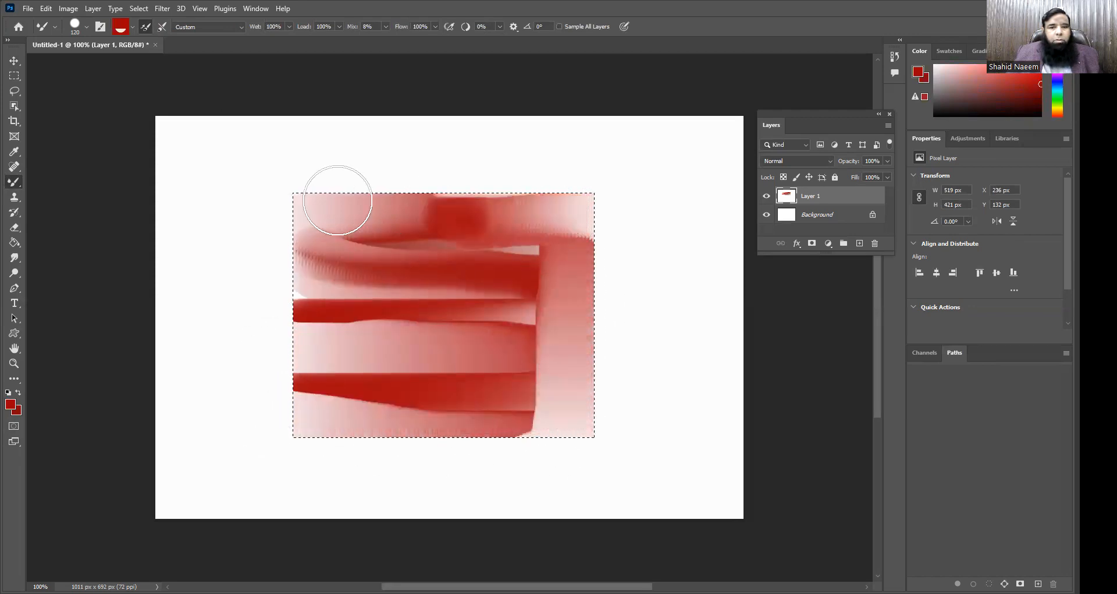
{"action": "mouse_move", "coordinate": [545, 332]}
{"action": "left_mouse_down"}
{"action": "mouse_move", "coordinate": [269, 390]}
{"action": "mouse_move", "coordinate": [616, 438]}
{"action": "mouse_move", "coordinate": [590, 200]}
{"action": "left_mouse_up"}
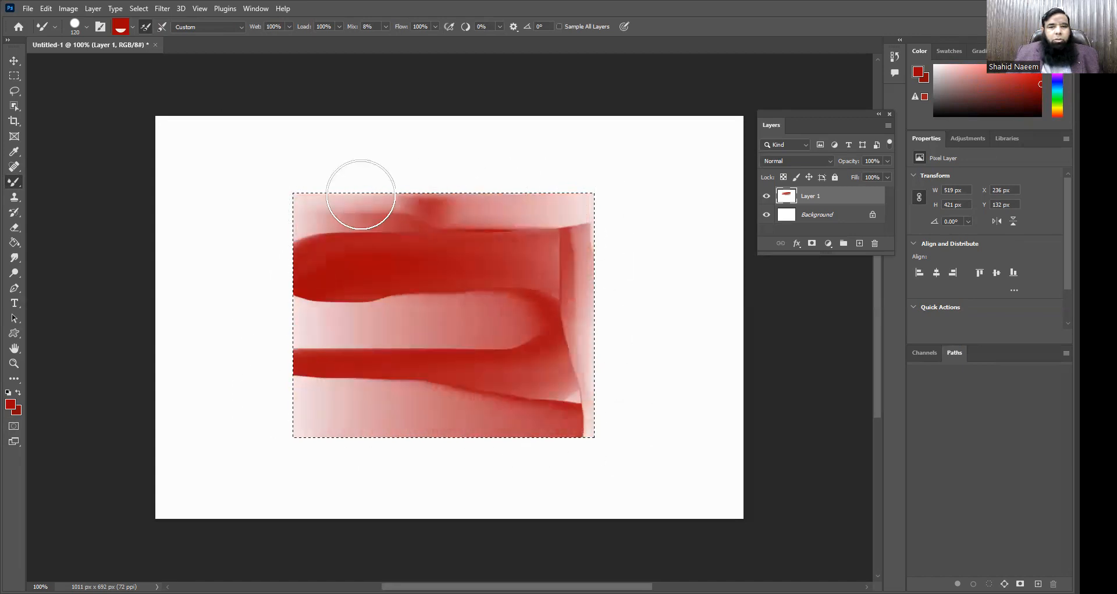
{"action": "mouse_move", "coordinate": [304, 227]}
{"action": "left_mouse_down"}
{"action": "mouse_move", "coordinate": [612, 262]}
{"action": "mouse_move", "coordinate": [372, 266]}
{"action": "left_mouse_up"}
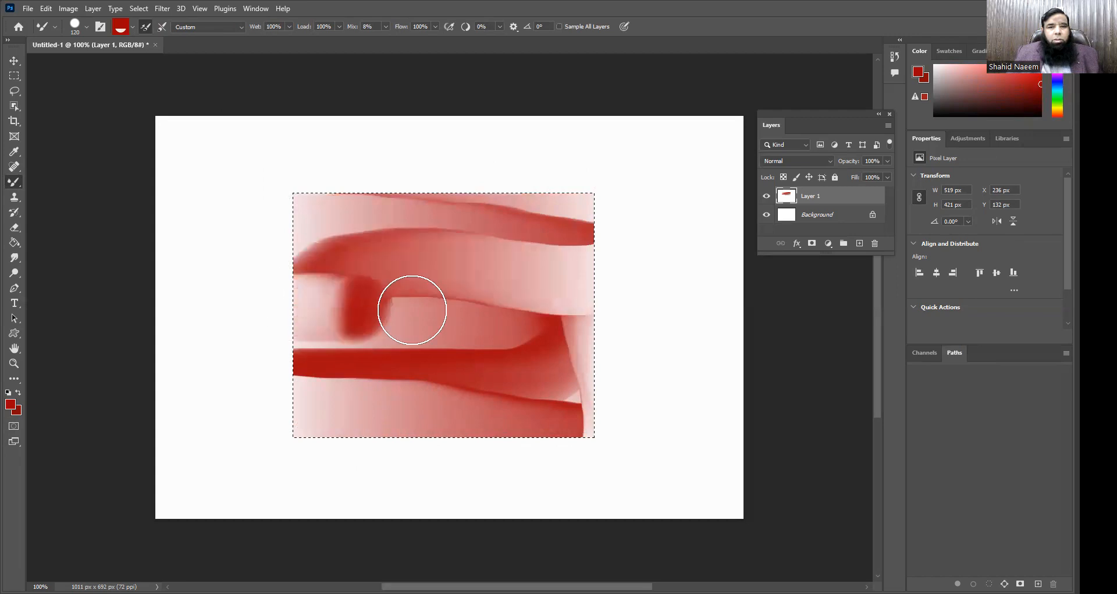
{"action": "mouse_move", "coordinate": [523, 371]}
{"action": "left_mouse_down"}
{"action": "mouse_move", "coordinate": [342, 429]}
{"action": "mouse_move", "coordinate": [616, 442]}
{"action": "mouse_move", "coordinate": [575, 443]}
{"action": "left_mouse_up"}
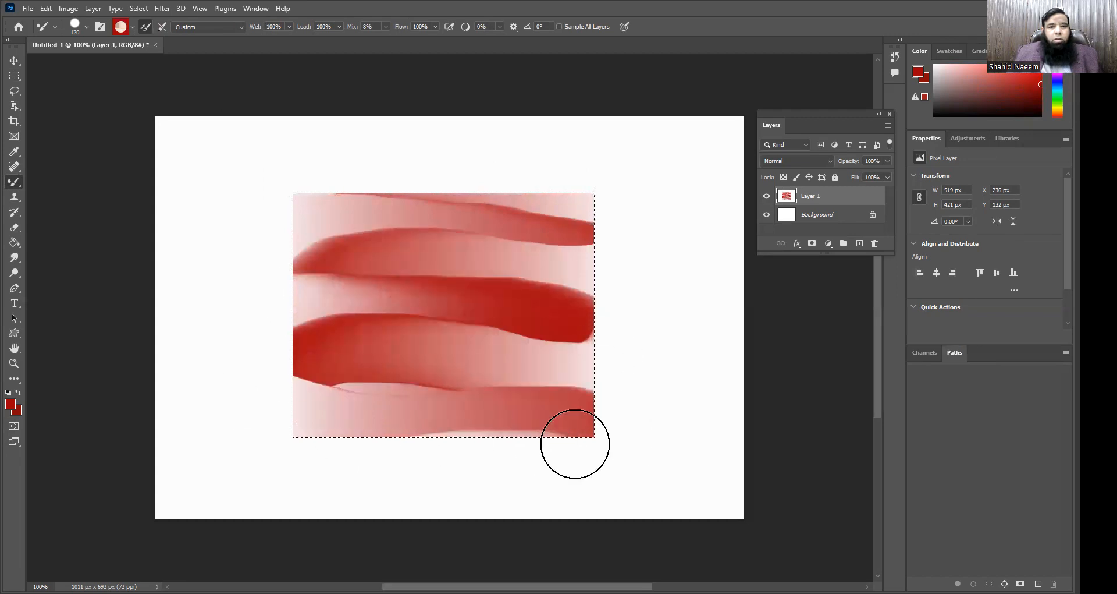
{"action": "left_click_drag", "start_coordinate": [575, 310], "coordinate": [563, 347]}
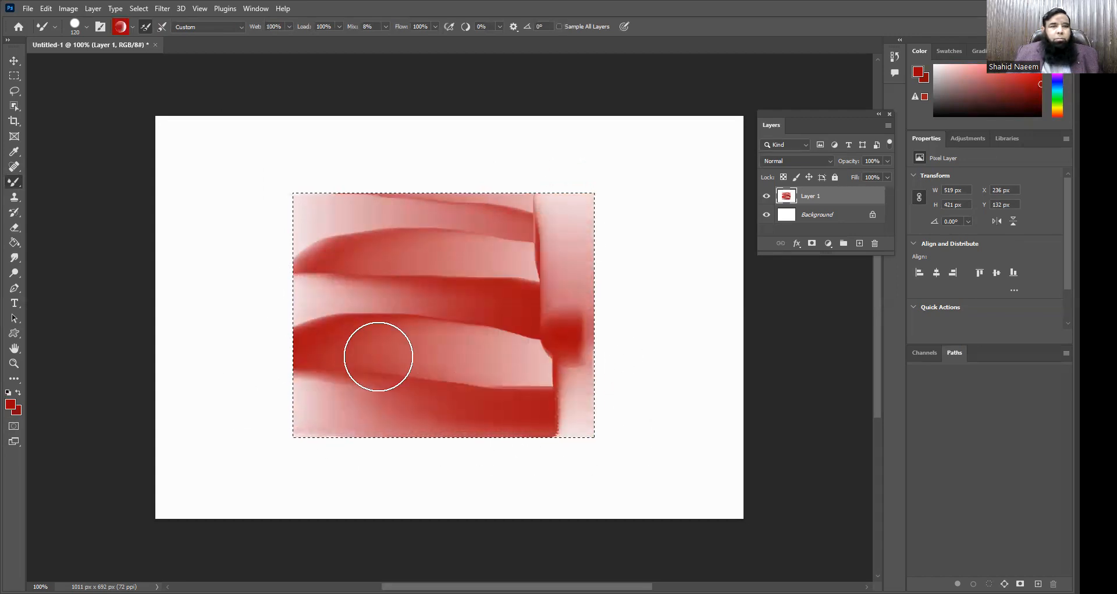
Step: Clean the Mixer Brush of its loaded paint and choose the Hard Round brush preset
{"action": "left_click", "coordinate": [134, 26]}
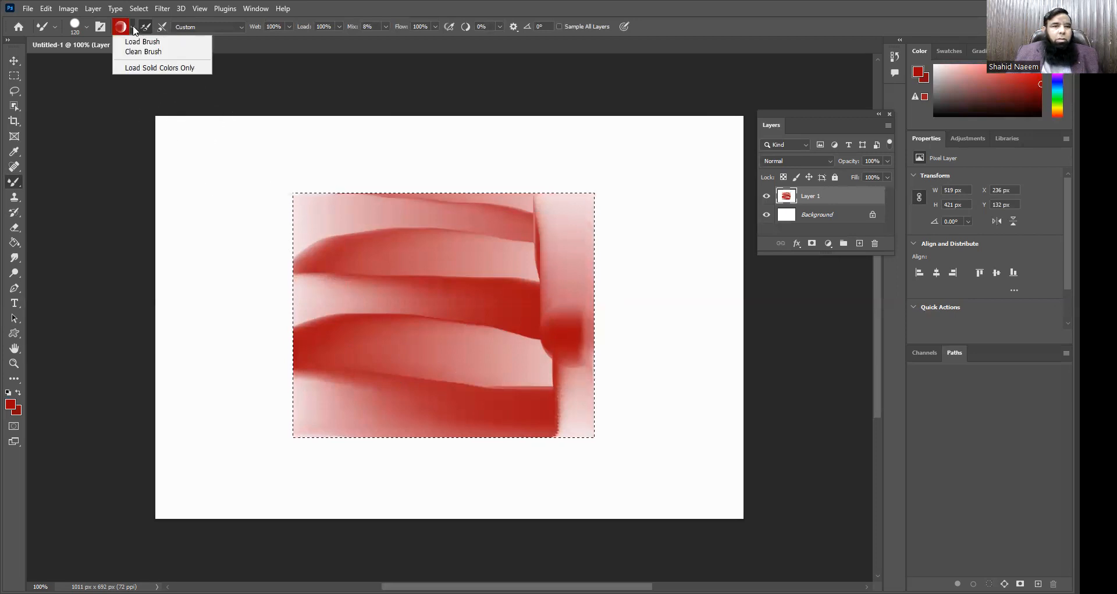
{"action": "left_click", "coordinate": [150, 52]}
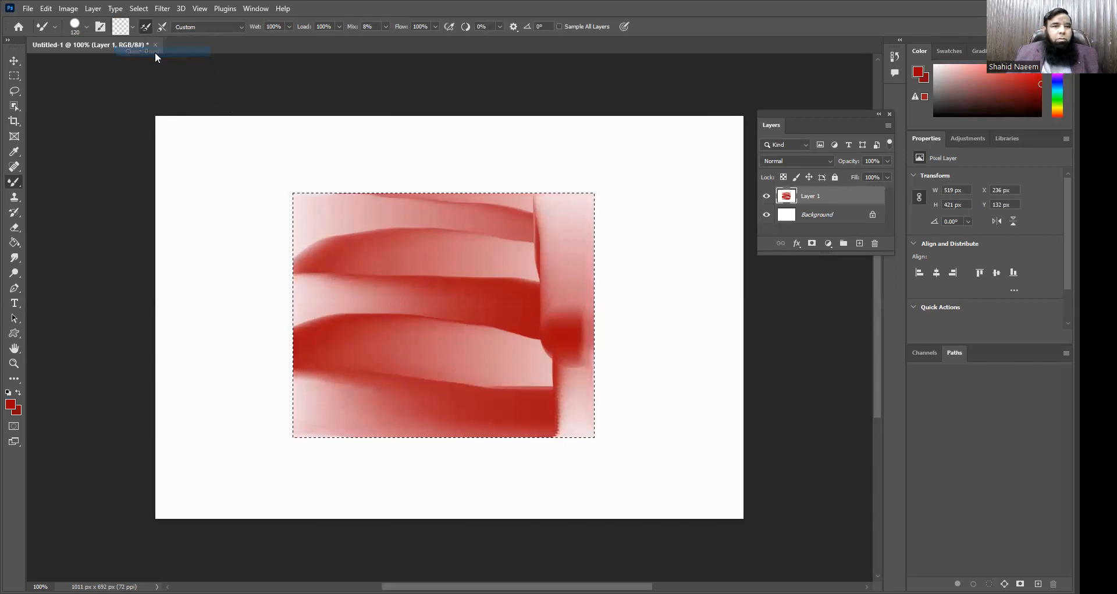
{"action": "left_click", "coordinate": [81, 28]}
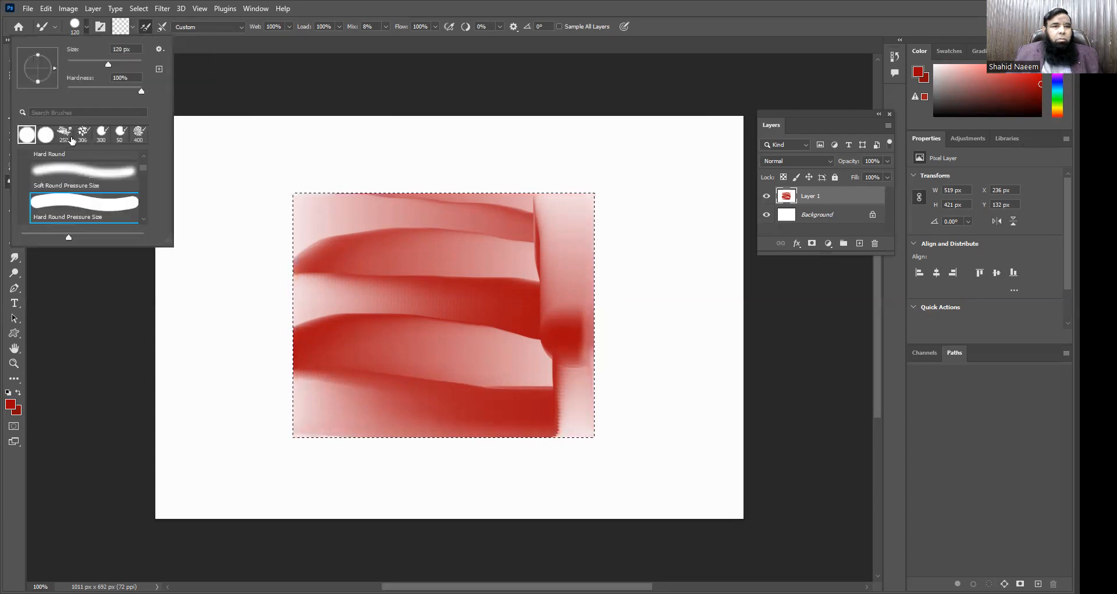
{"action": "scroll", "coordinate": [52, 154], "scroll_direction": "up", "scroll_amount": 1}
{"action": "left_click", "coordinate": [49, 138]}
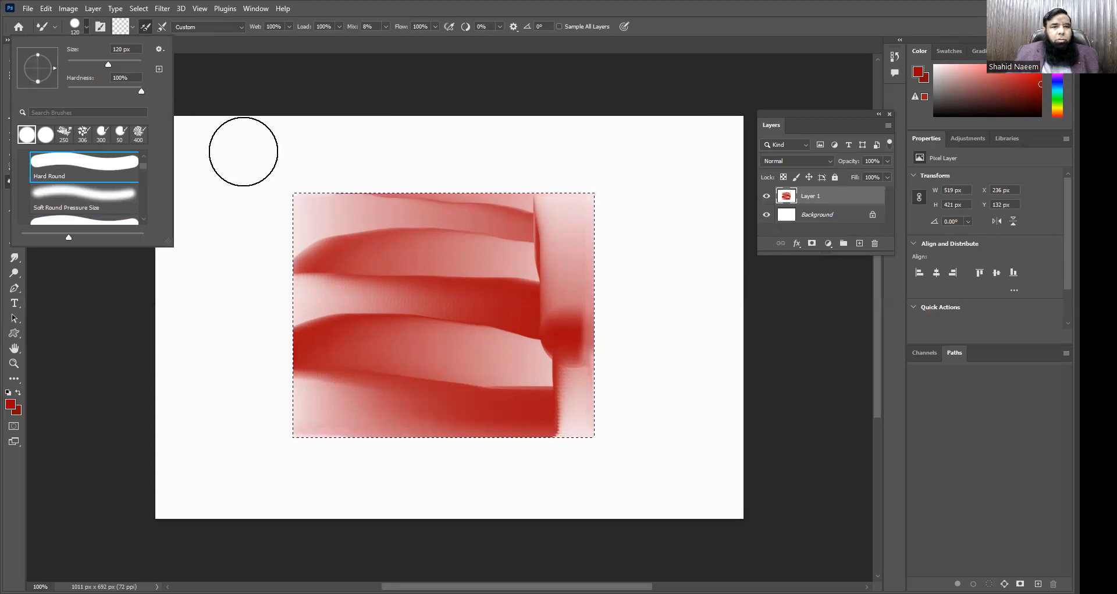
{"action": "left_click", "coordinate": [72, 31]}
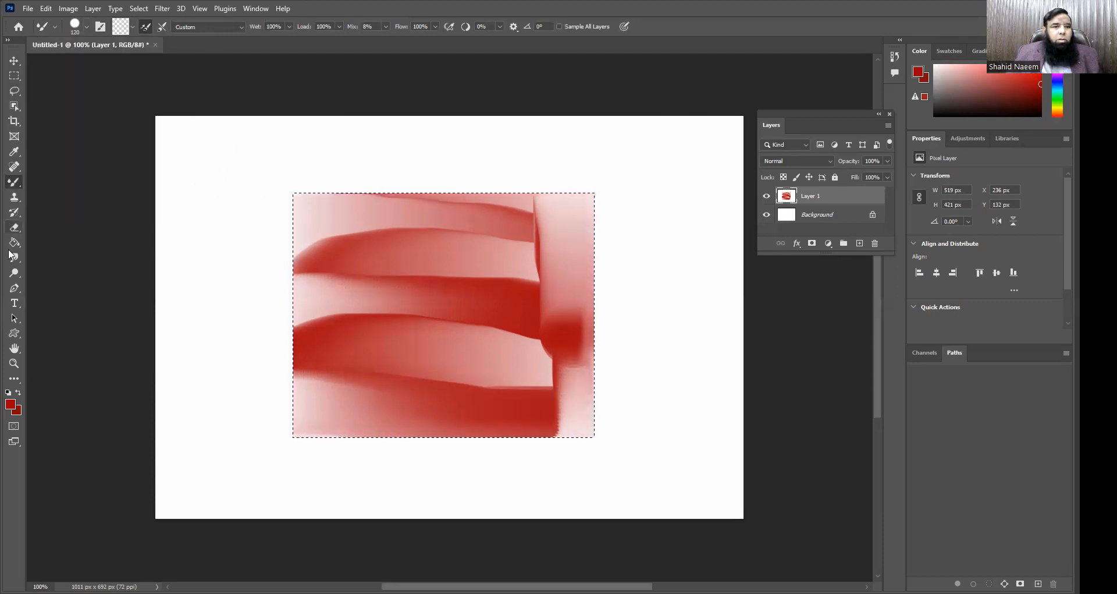
Step: Set the foreground color to dark green #175900, paint green strokes over the whole selected rectangle, and deselect it
{"action": "left_click", "coordinate": [10, 406]}
{"action": "left_click", "coordinate": [557, 237]}
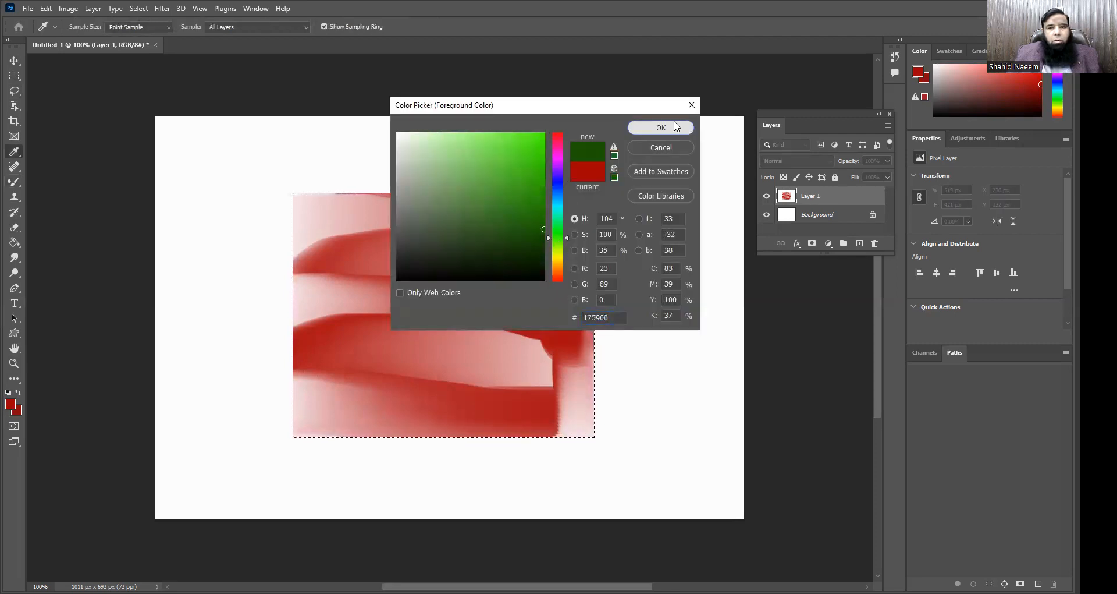
{"action": "left_click", "coordinate": [661, 127]}
{"action": "mouse_move", "coordinate": [583, 217]}
{"action": "left_mouse_down"}
{"action": "mouse_move", "coordinate": [306, 282]}
{"action": "mouse_move", "coordinate": [703, 306]}
{"action": "mouse_move", "coordinate": [610, 354]}
{"action": "mouse_move", "coordinate": [187, 404]}
{"action": "left_mouse_up"}
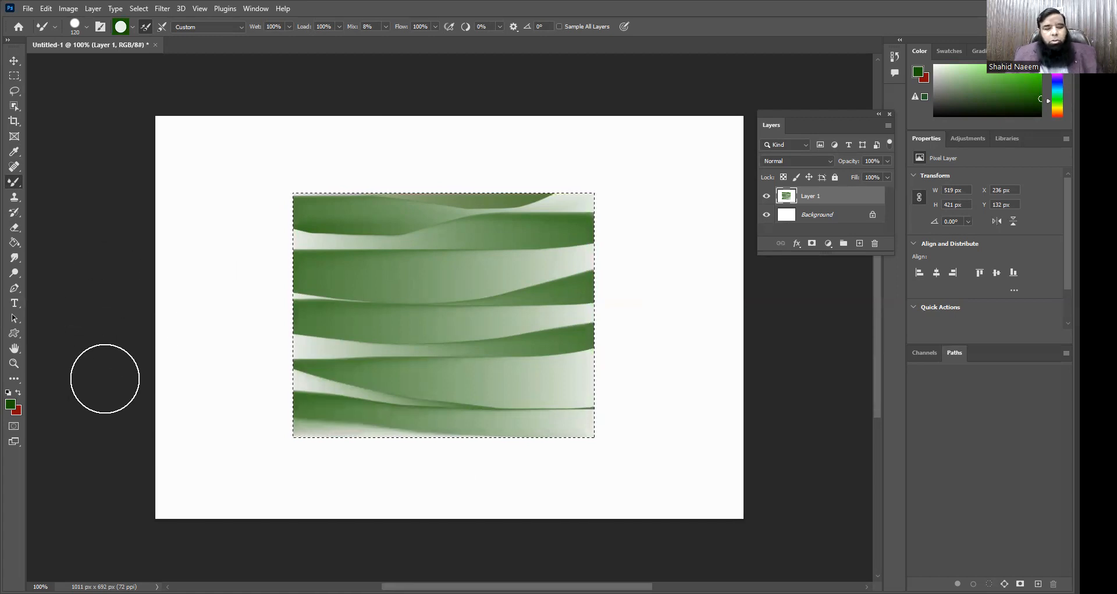
{"action": "key", "text": "ctrl+d"}
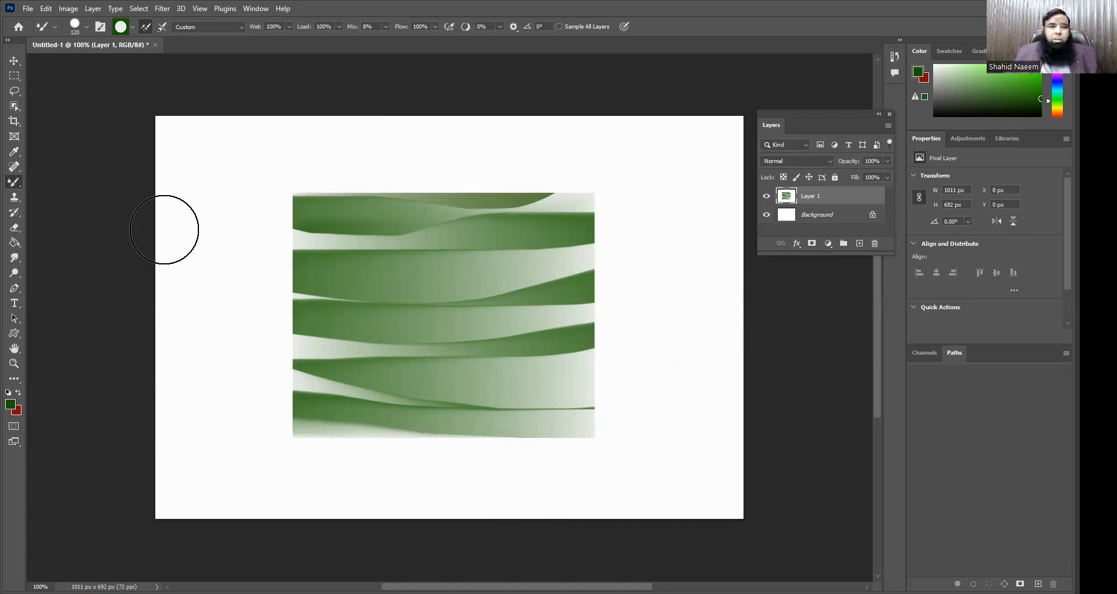
Step: Set the foreground color to orange #fb870b and paint Mixer Brush strokes over the whole canvas
{"action": "left_click", "coordinate": [10, 404]}
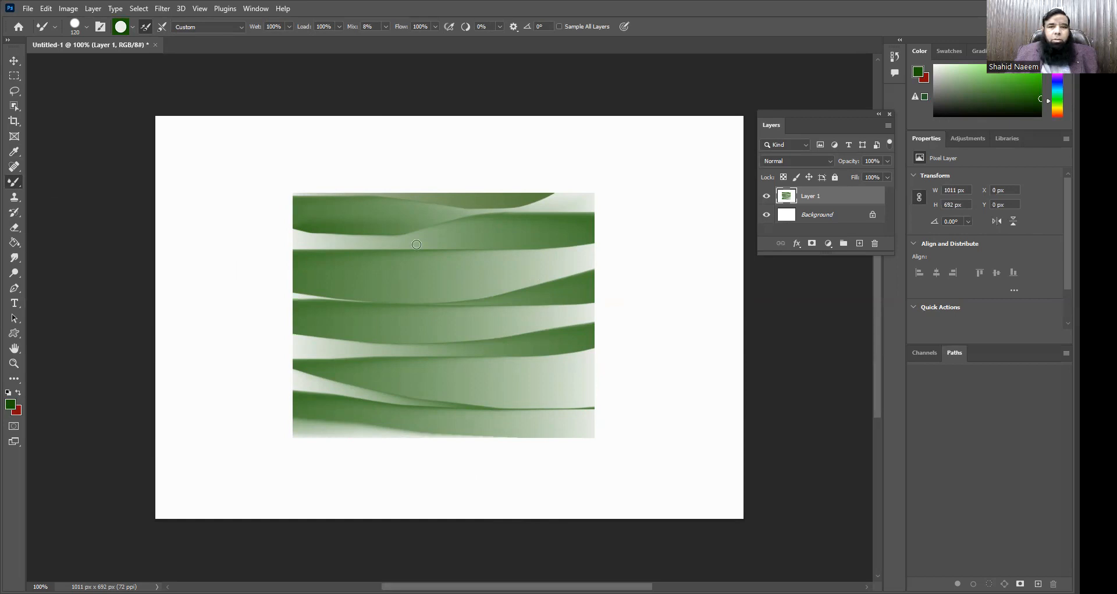
{"action": "left_click", "coordinate": [561, 267]}
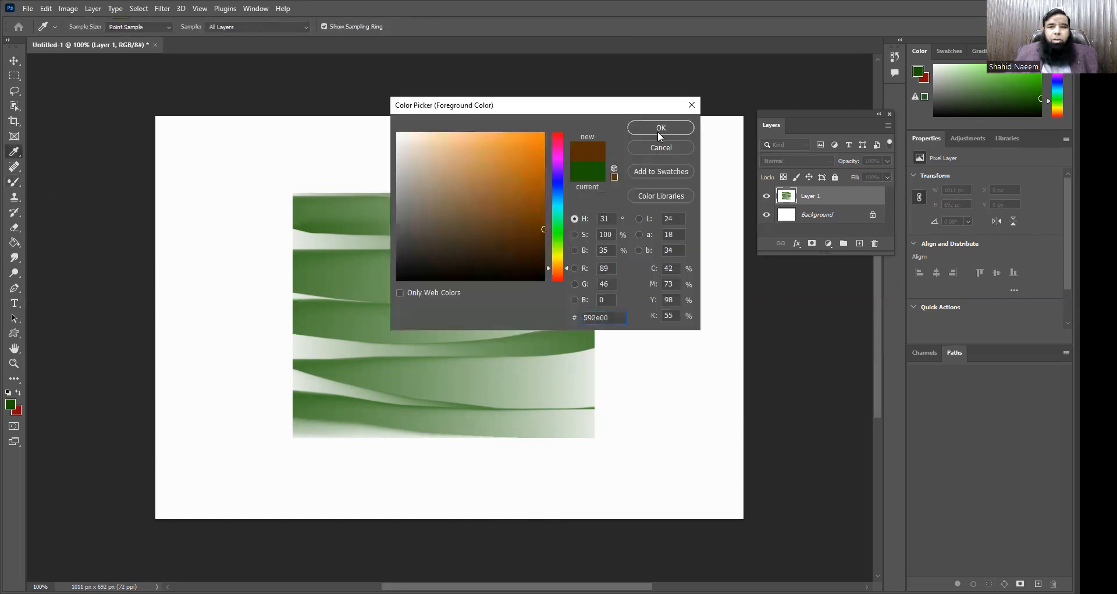
{"action": "left_click", "coordinate": [539, 134]}
{"action": "left_click", "coordinate": [659, 128]}
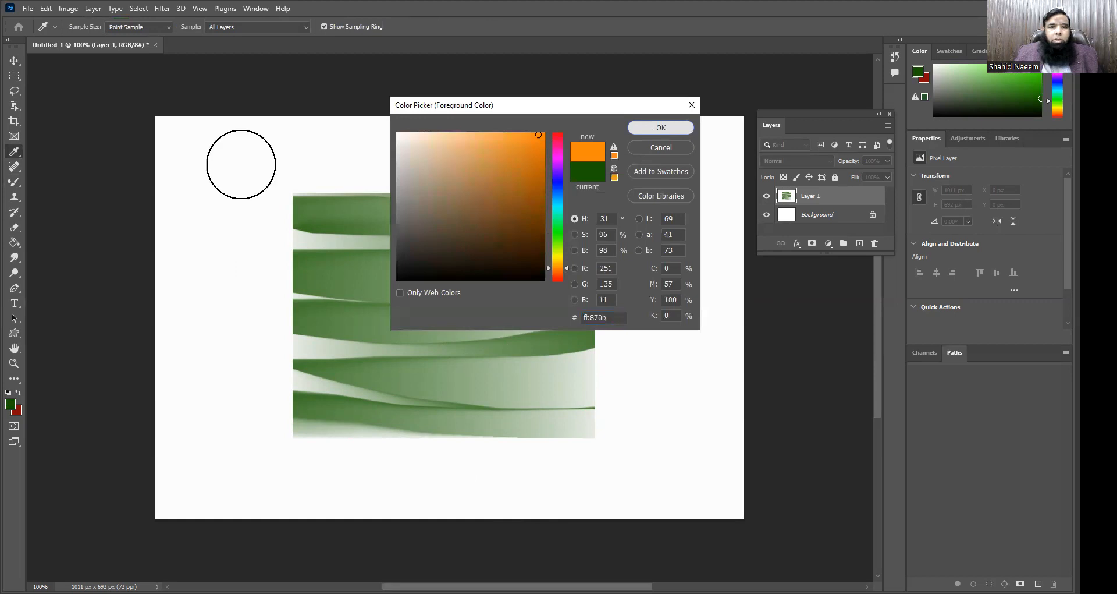
{"action": "mouse_move", "coordinate": [165, 142]}
{"action": "left_mouse_down"}
{"action": "mouse_move", "coordinate": [709, 150]}
{"action": "mouse_move", "coordinate": [167, 194]}
{"action": "mouse_move", "coordinate": [605, 229]}
{"action": "mouse_move", "coordinate": [563, 257]}
{"action": "mouse_move", "coordinate": [282, 312]}
{"action": "mouse_move", "coordinate": [696, 337]}
{"action": "mouse_move", "coordinate": [235, 396]}
{"action": "mouse_move", "coordinate": [658, 419]}
{"action": "mouse_move", "coordinate": [160, 460]}
{"action": "mouse_move", "coordinate": [591, 506]}
{"action": "mouse_move", "coordinate": [701, 498]}
{"action": "mouse_move", "coordinate": [734, 386]}
{"action": "mouse_move", "coordinate": [721, 138]}
{"action": "mouse_move", "coordinate": [192, 142]}
{"action": "mouse_move", "coordinate": [170, 463]}
{"action": "mouse_move", "coordinate": [209, 494]}
{"action": "mouse_move", "coordinate": [594, 525]}
{"action": "mouse_move", "coordinate": [366, 399]}
{"action": "mouse_move", "coordinate": [235, 309]}
{"action": "mouse_move", "coordinate": [404, 454]}
{"action": "mouse_move", "coordinate": [475, 449]}
{"action": "left_mouse_up"}
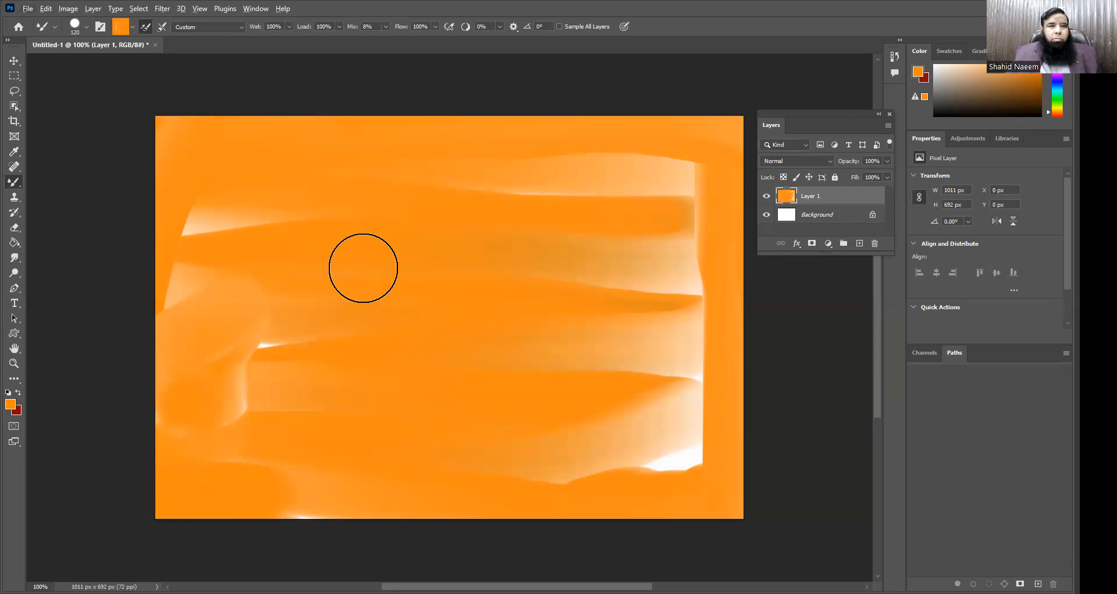
Step: Fill Layer 1 with white in Normal mode at 100% opacity to cover the orange strokes
{"action": "left_click", "coordinate": [45, 9]}
{"action": "left_click", "coordinate": [70, 189]}
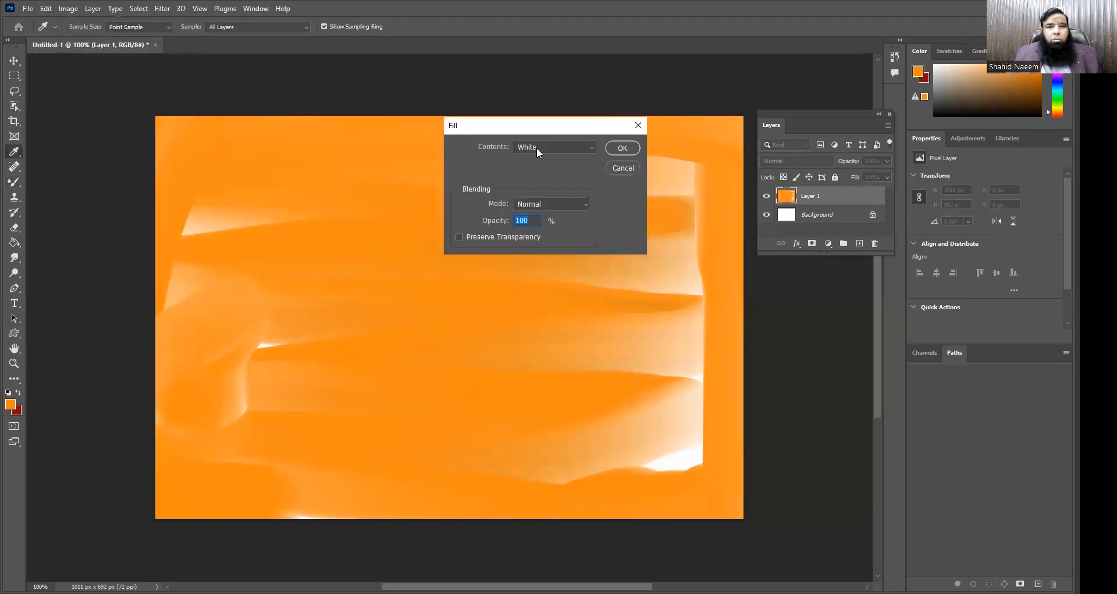
{"action": "left_click", "coordinate": [622, 148]}
{"action": "key", "text": "b"}
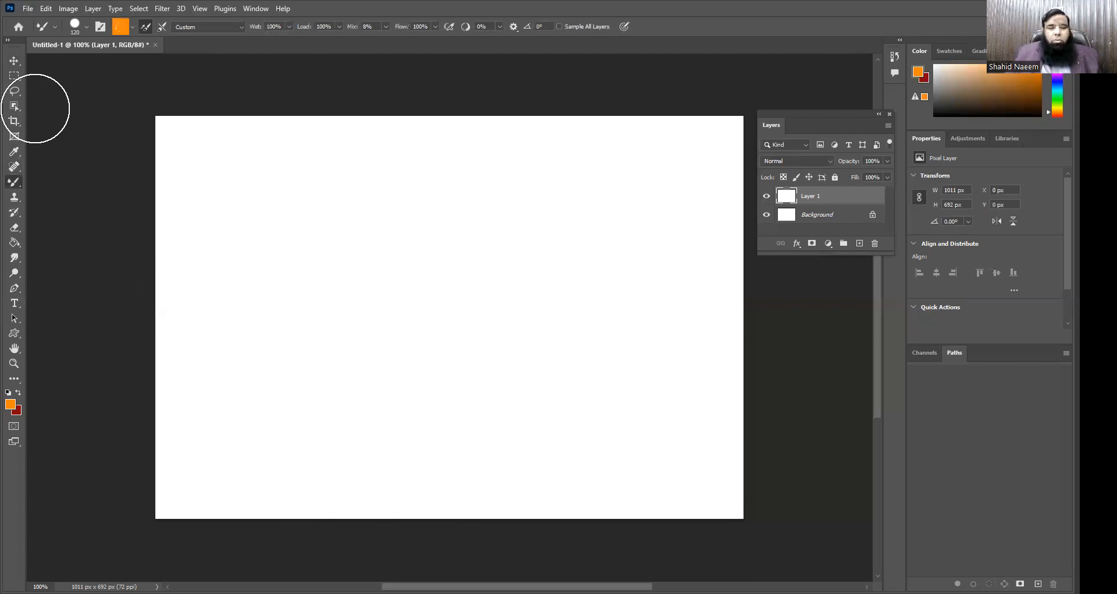
Step: Build a stepped pyramid selection by adding progressively narrower rectangles above a base rectangle about 898 by 194 px
{"action": "left_click", "coordinate": [14, 78]}
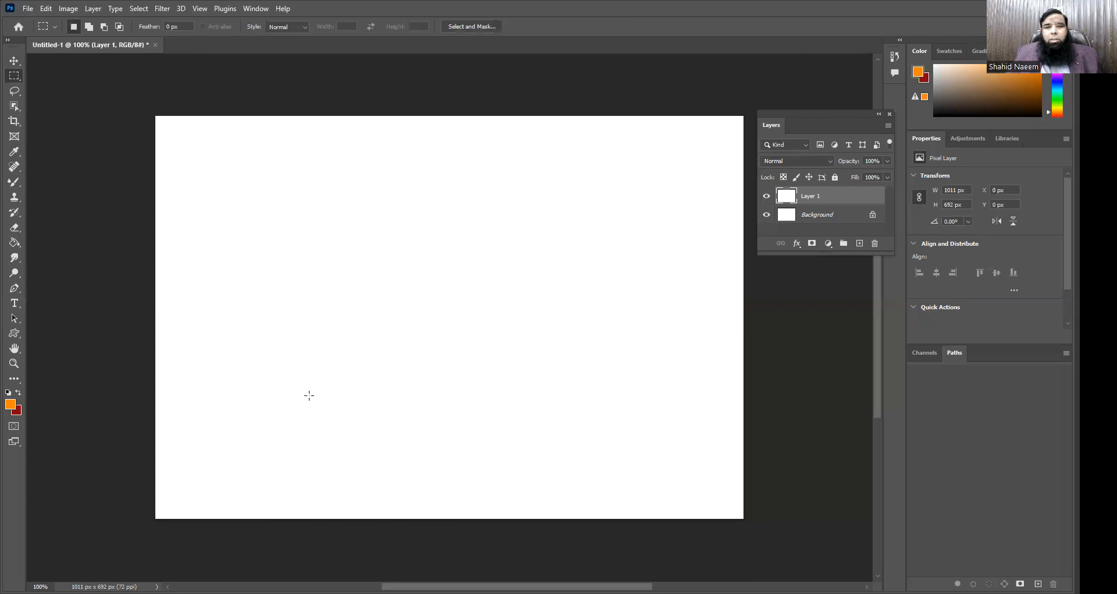
{"action": "left_click_drag", "start_coordinate": [280, 292], "coordinate": [698, 411]}
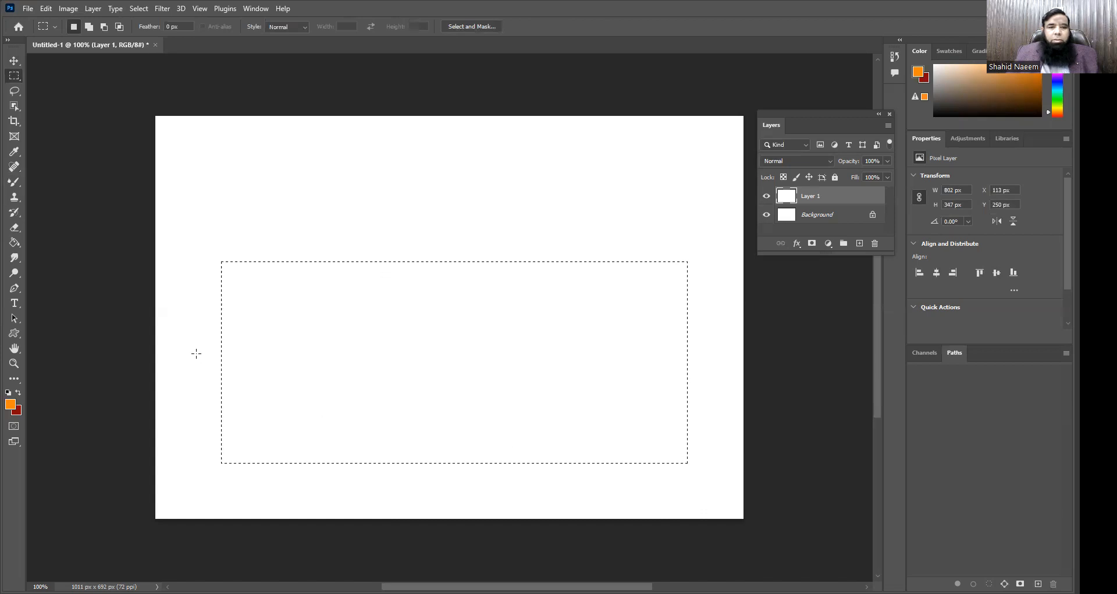
{"action": "left_click_drag", "start_coordinate": [196, 353], "coordinate": [718, 466]}
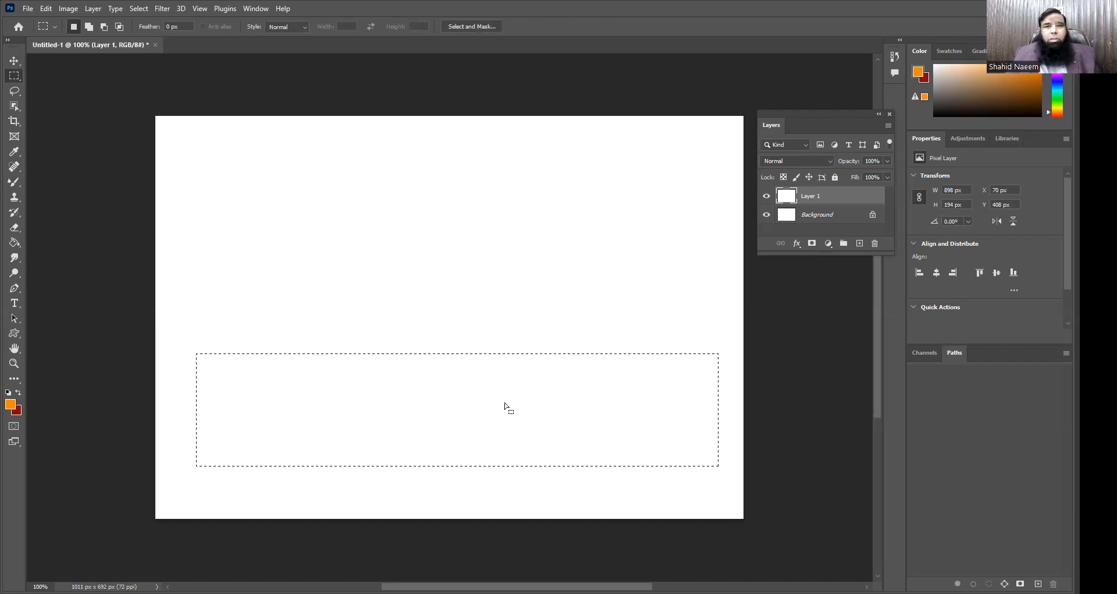
{"action": "key", "text": "shift"}
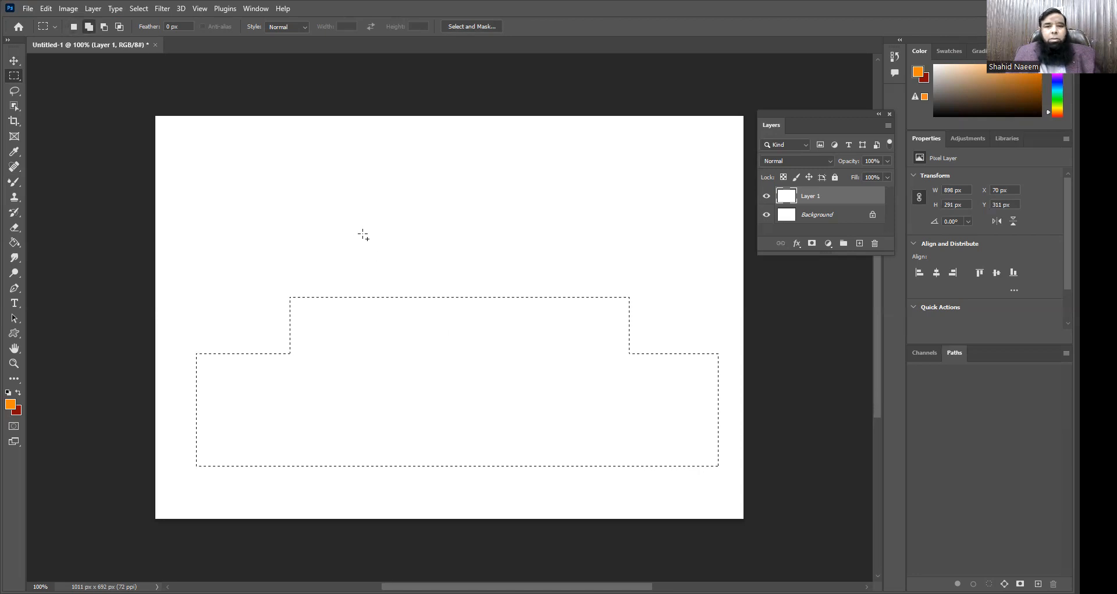
{"action": "left_click_drag", "start_coordinate": [366, 233], "coordinate": [562, 327]}
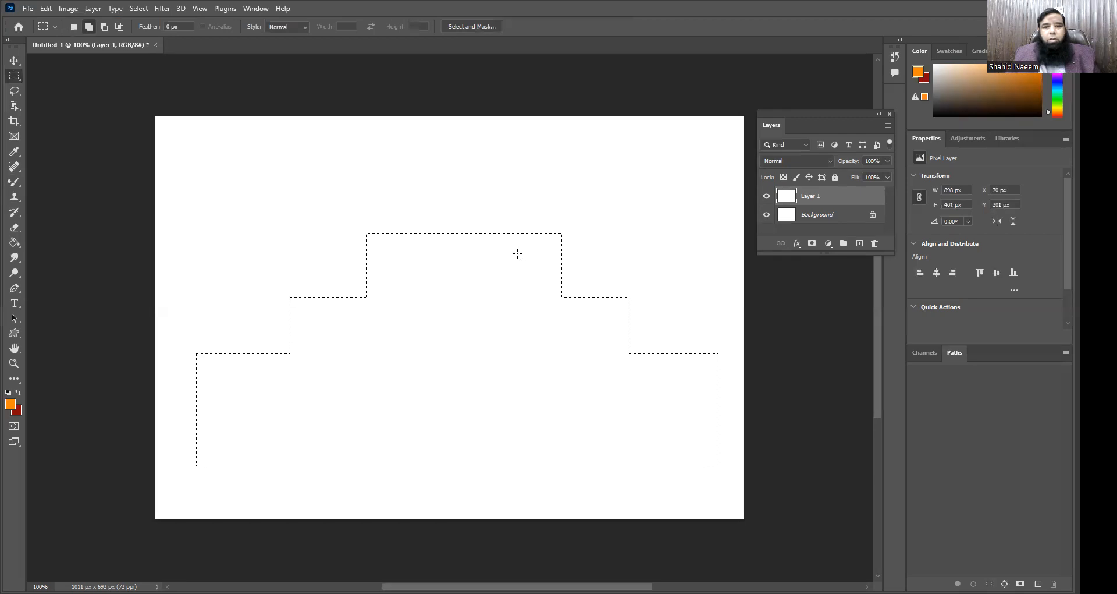
{"action": "left_click_drag", "start_coordinate": [412, 171], "coordinate": [523, 245]}
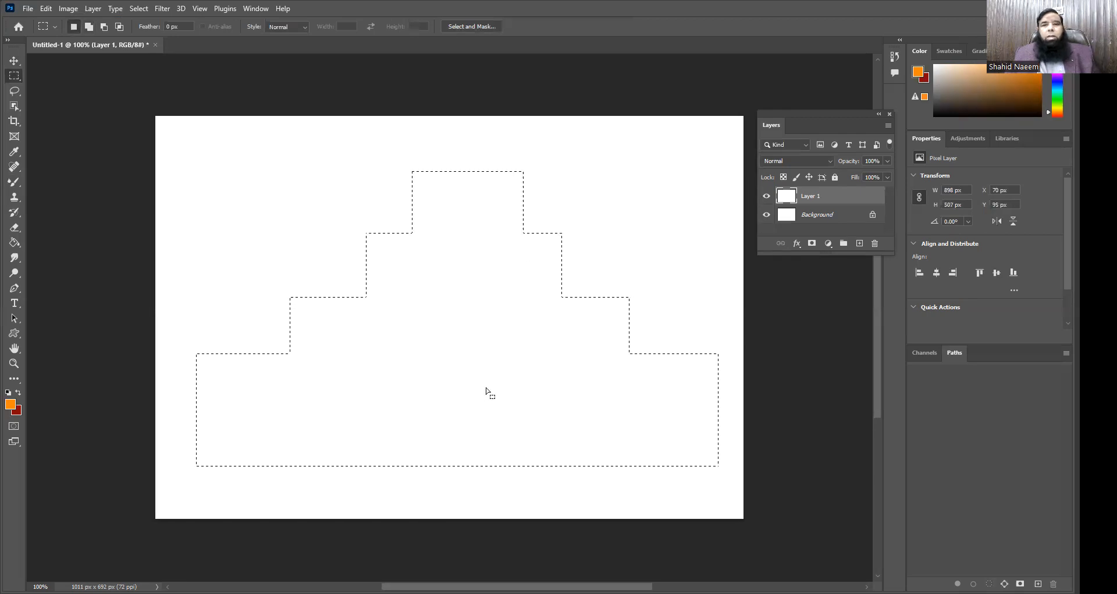
Step: Fill the stepped selection with the orange foreground color using the Paint Bucket, and deselect it
{"action": "left_click", "coordinate": [14, 242]}
{"action": "right_click", "coordinate": [15, 243]}
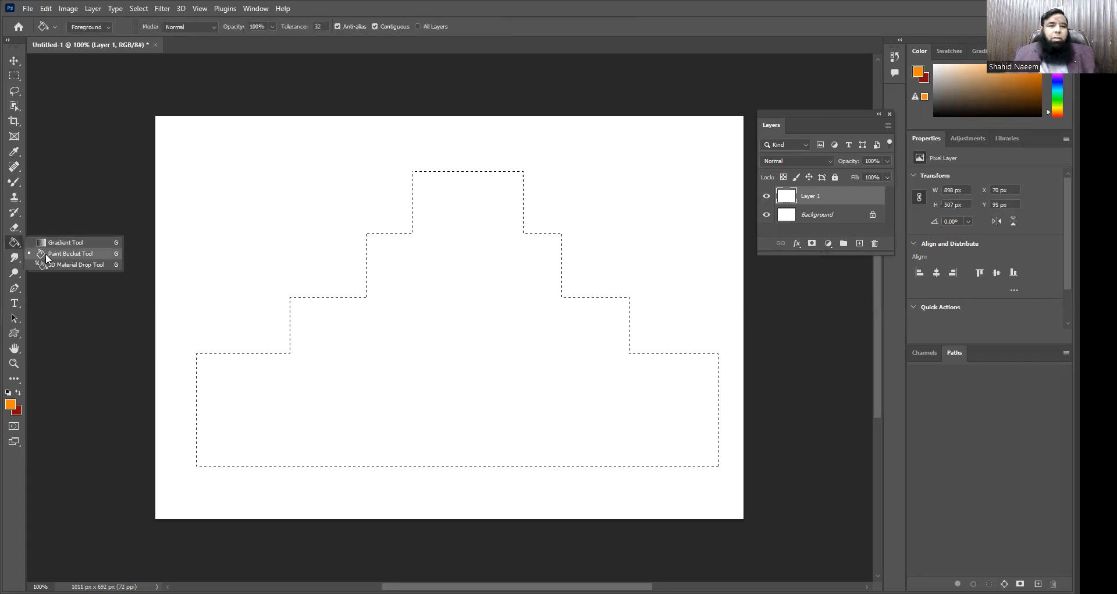
{"action": "left_click", "coordinate": [46, 254]}
{"action": "left_click", "coordinate": [389, 356]}
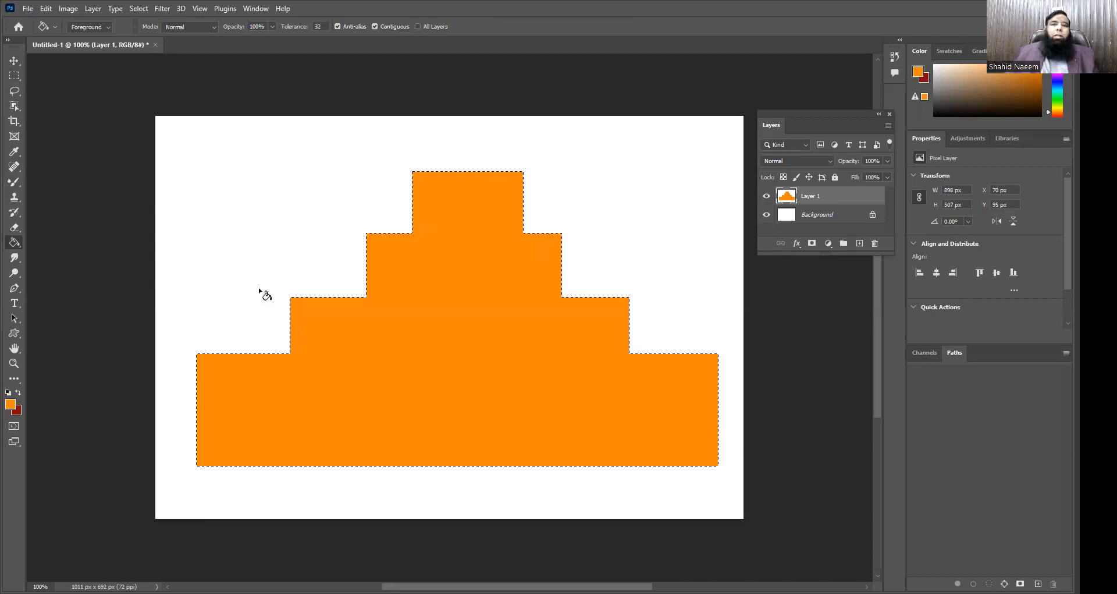
{"action": "key", "text": "ctrl+d"}
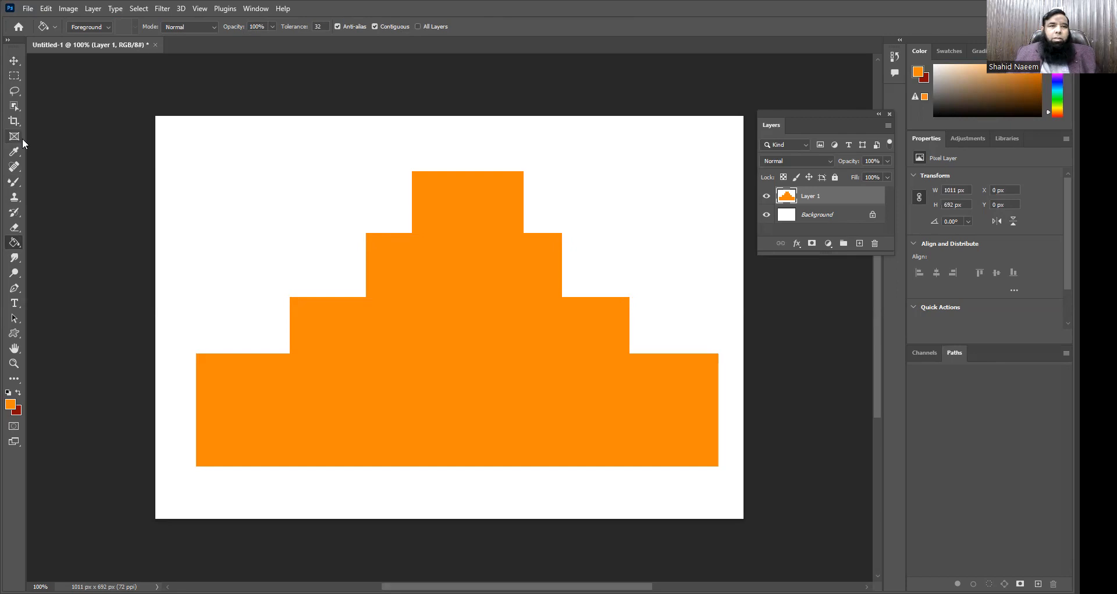
Step: Fill Layer 1 with white over the pyramid, and try an orange Paint Bucket fill on the whole canvas before undoing it
{"action": "left_click", "coordinate": [45, 9]}
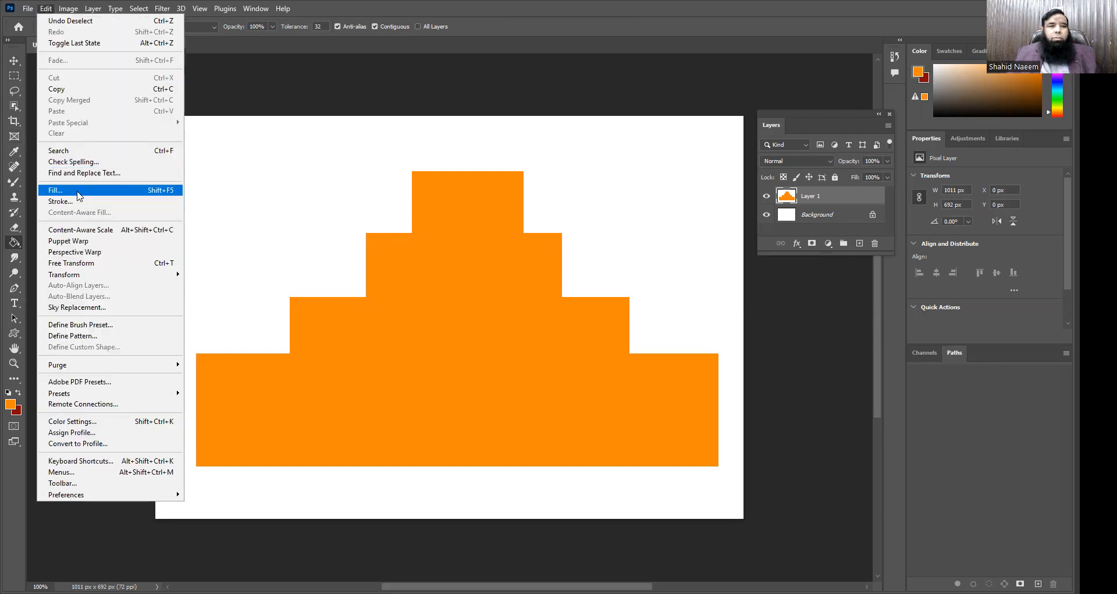
{"action": "key", "text": "Return"}
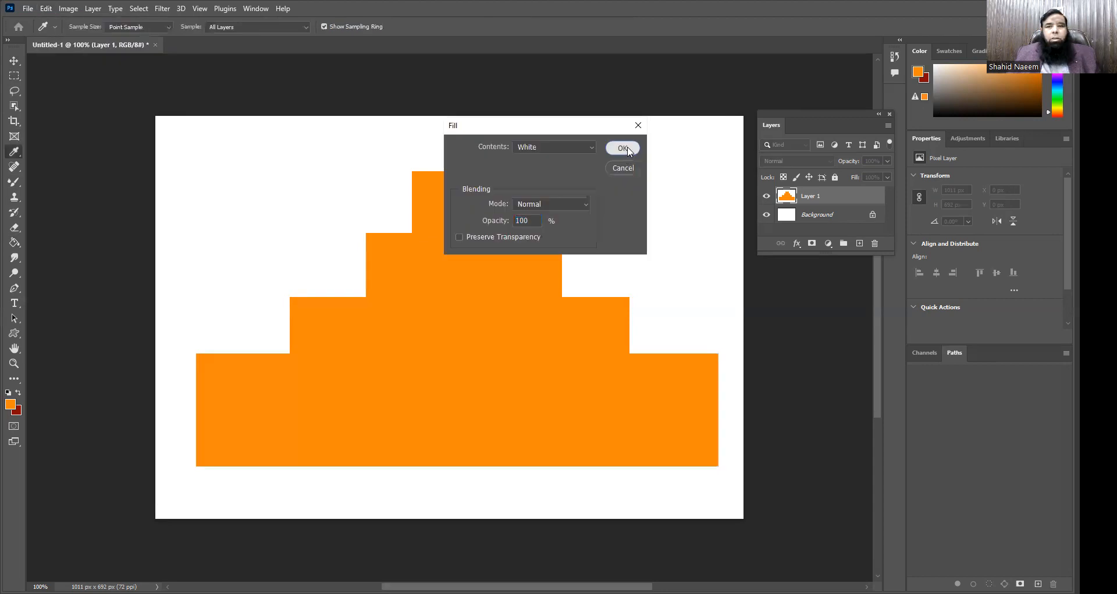
{"action": "left_click", "coordinate": [628, 150]}
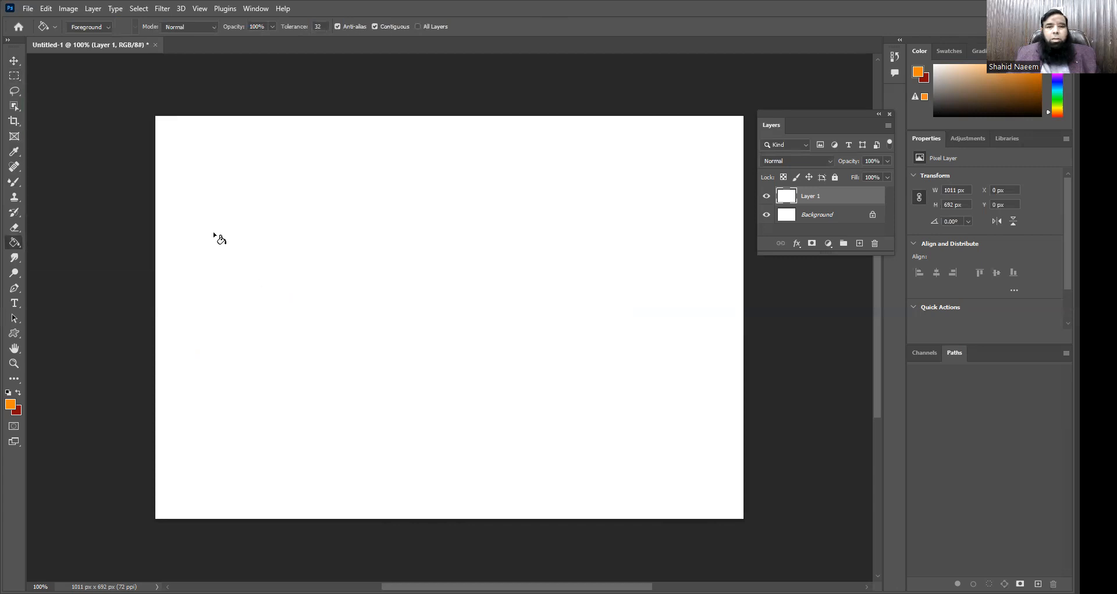
{"action": "left_click", "coordinate": [296, 351]}
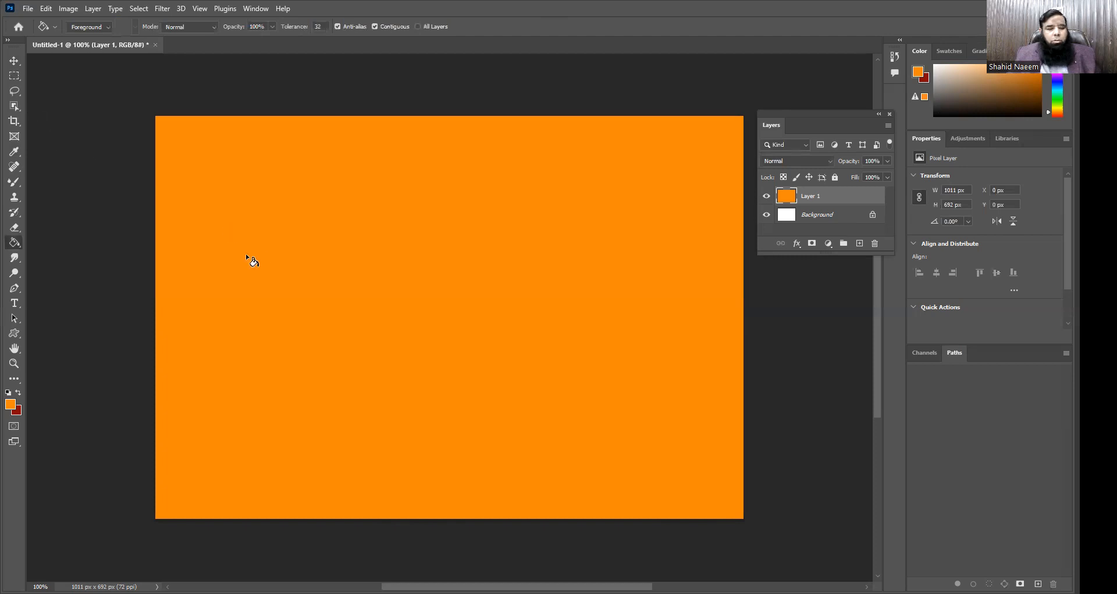
{"action": "key", "text": "ctrl+z"}
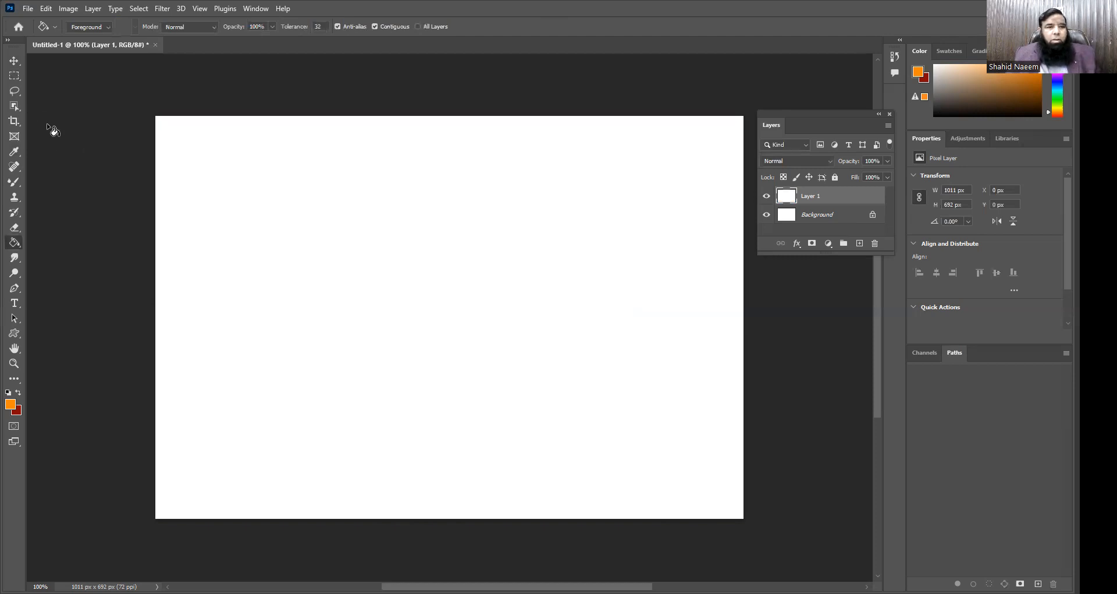
Step: Select a rectangle about 818 by 245 px and add a centered circle about 378 px high to the selection
{"action": "left_click", "coordinate": [13, 75]}
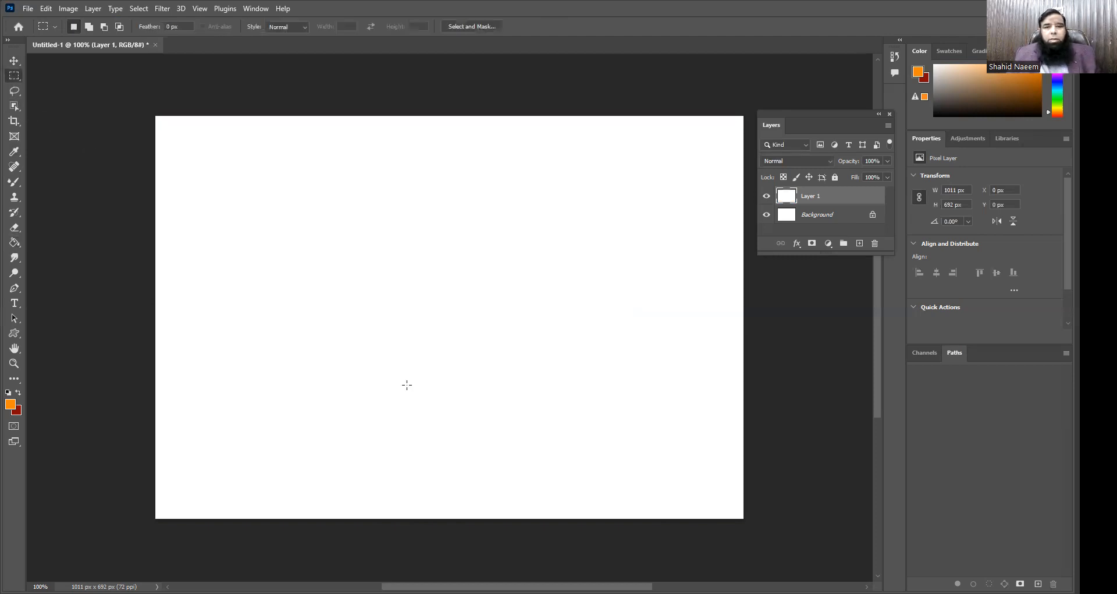
{"action": "left_click_drag", "start_coordinate": [684, 384], "coordinate": [208, 242]}
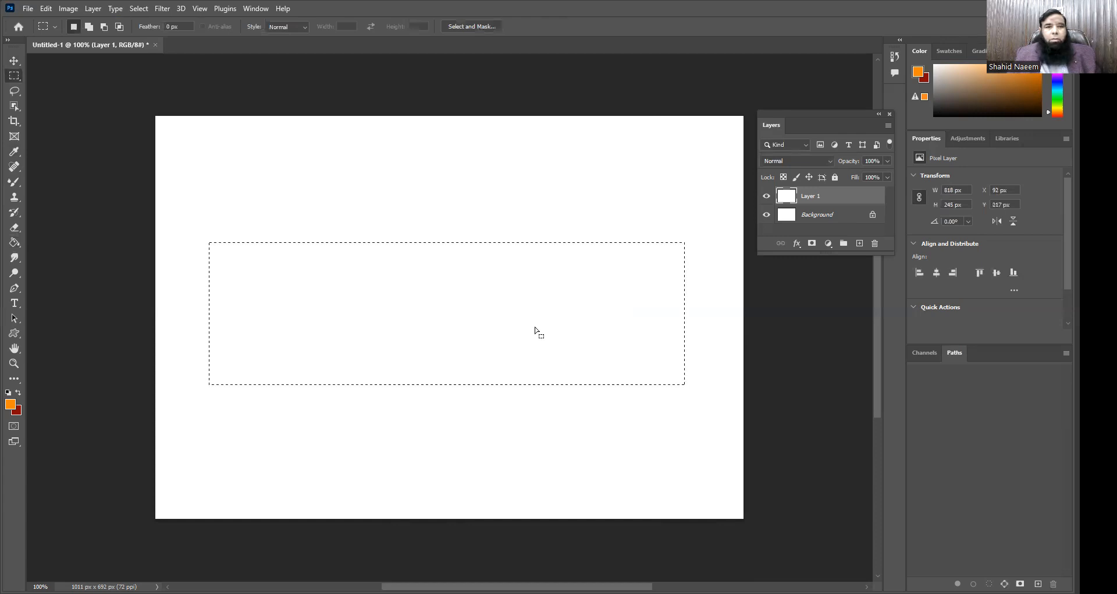
{"action": "right_click", "coordinate": [14, 80]}
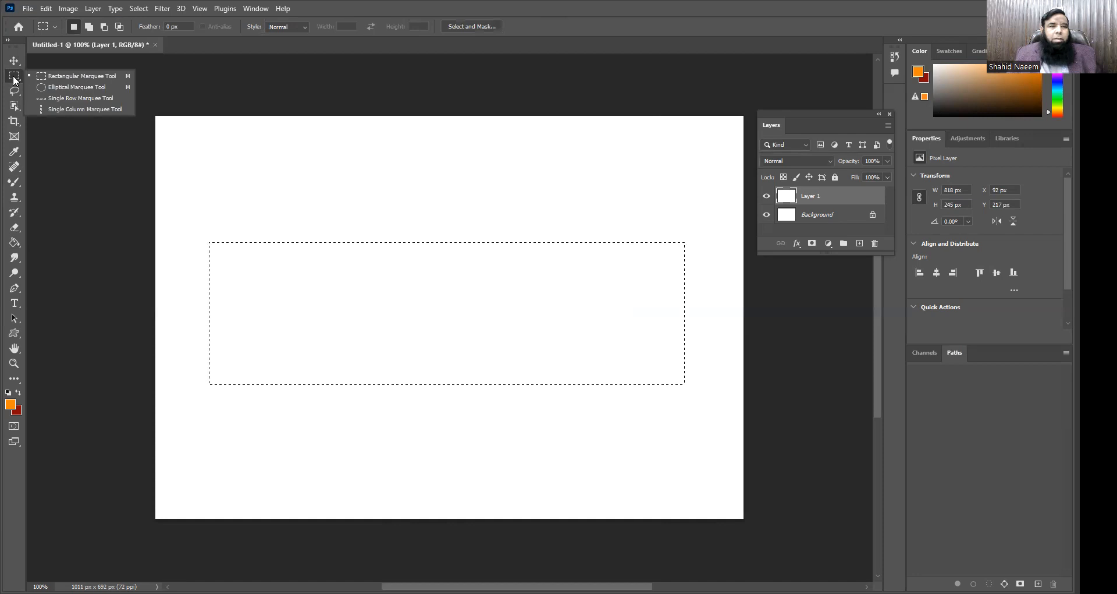
{"action": "left_click", "coordinate": [66, 86]}
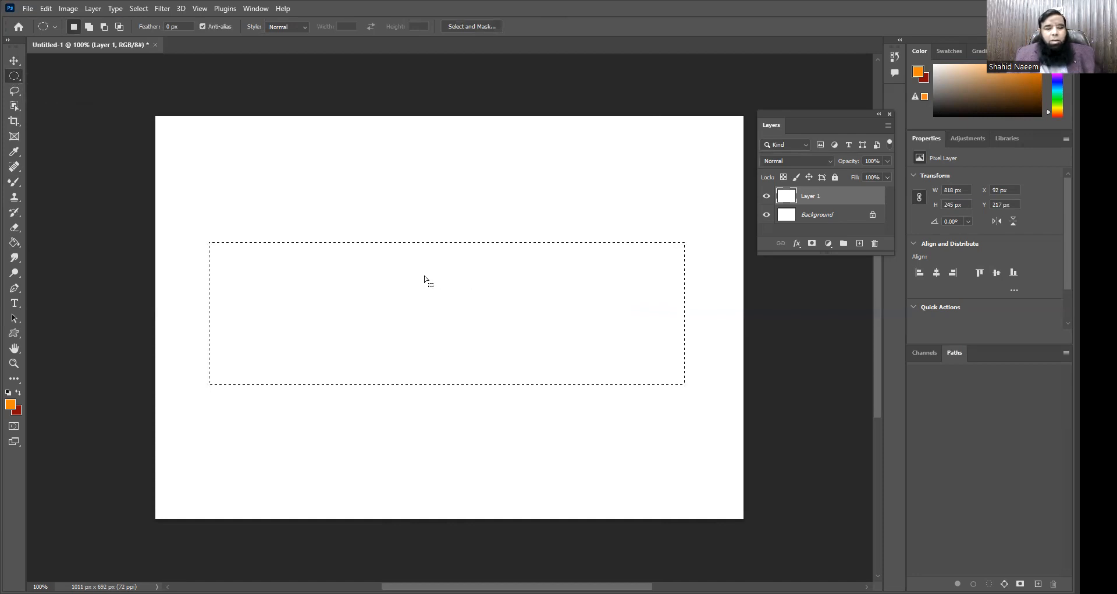
{"action": "key", "text": "shift"}
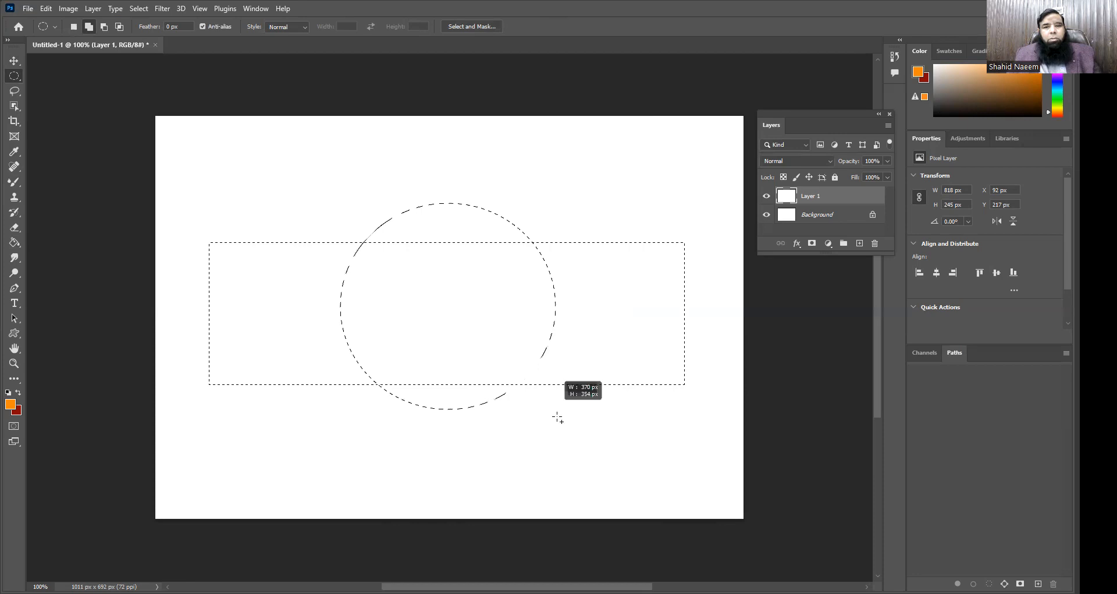
{"action": "left_click_drag", "start_coordinate": [558, 424], "coordinate": [554, 422]}
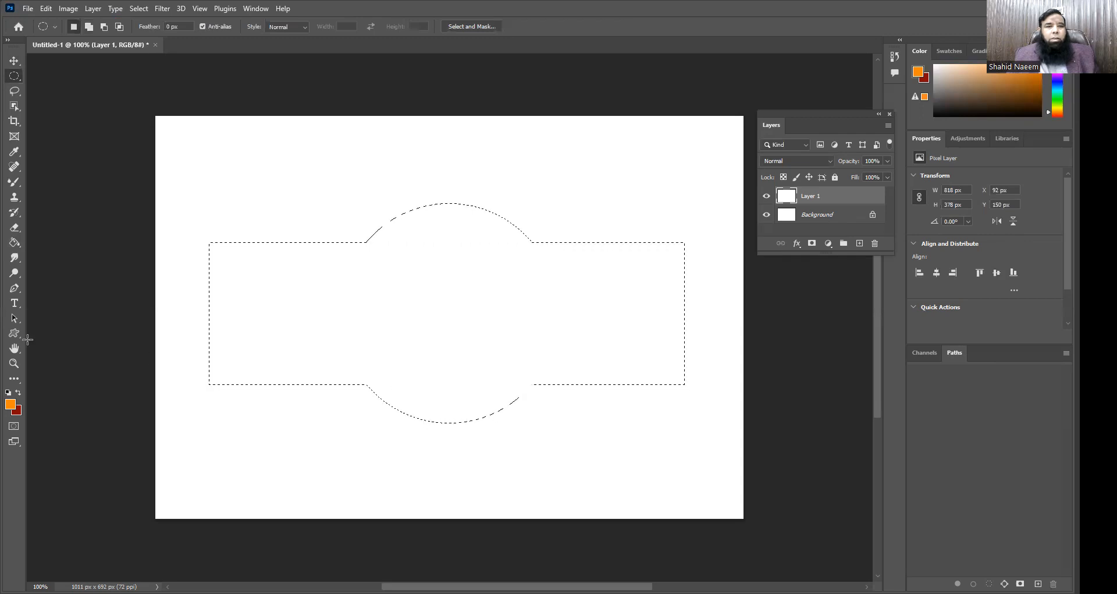
Step: Fill the combined rectangle and circle selection with orange using the Paint Bucket, and deselect it
{"action": "left_click", "coordinate": [15, 242]}
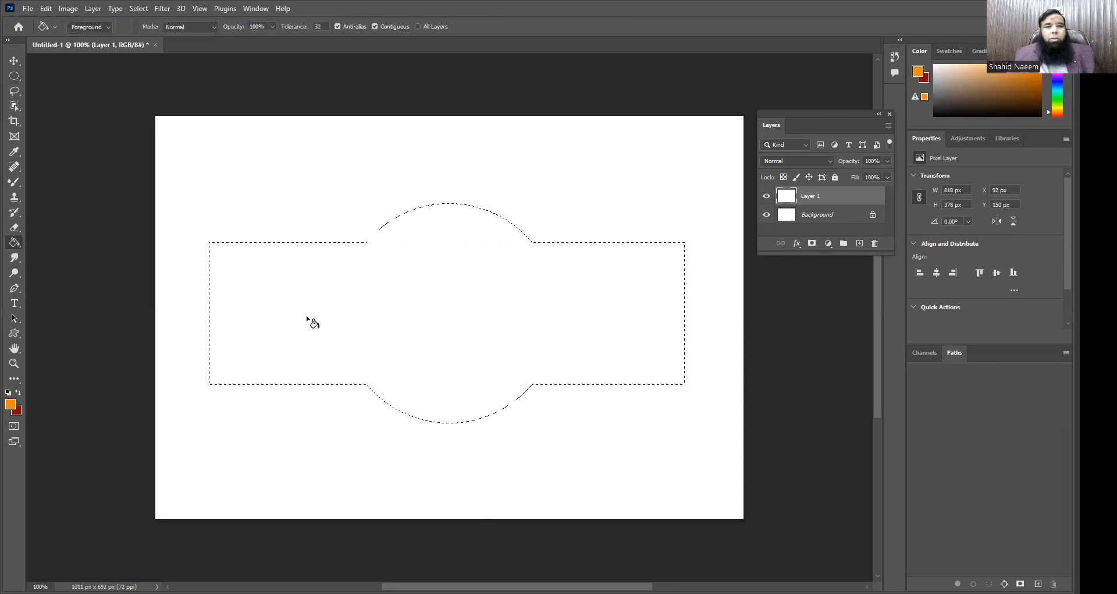
{"action": "left_click", "coordinate": [308, 320]}
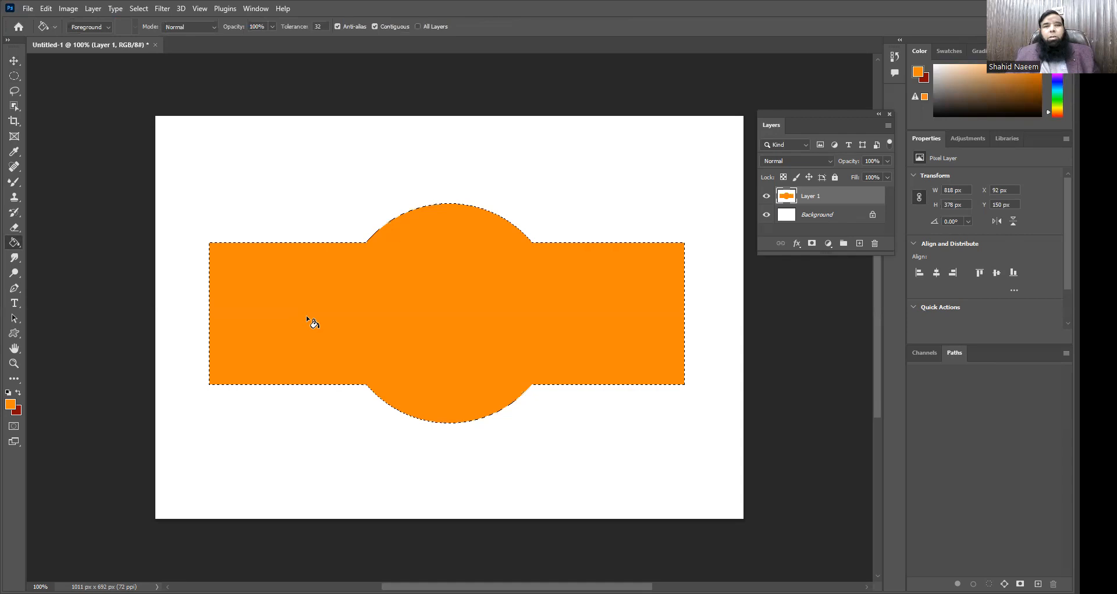
{"action": "key", "text": "ctrl+d"}
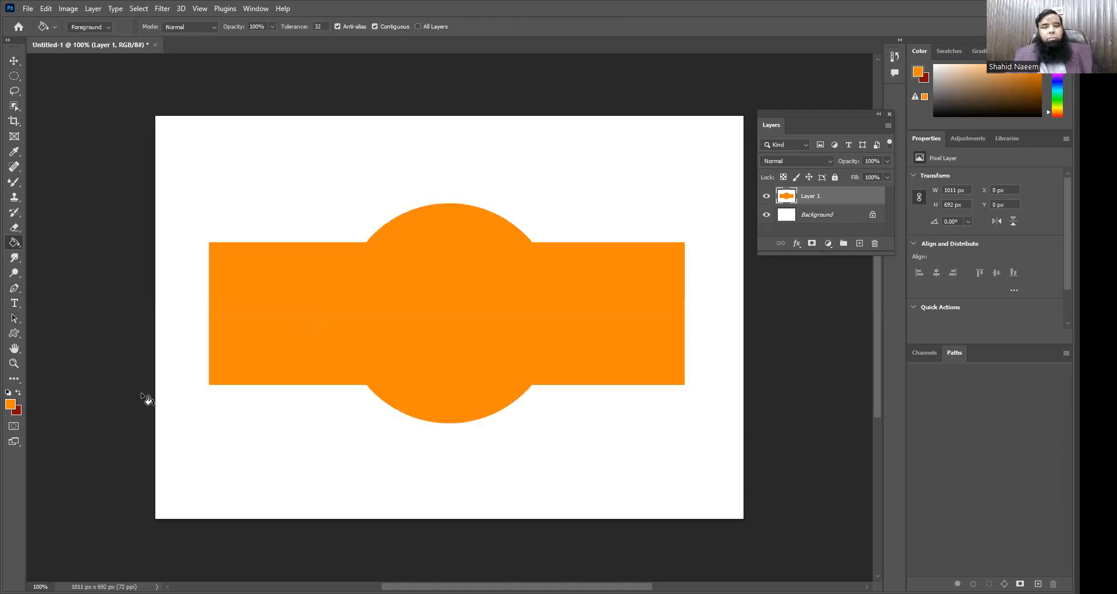
Step: Move the orange shape around the canvas and undo the last move
{"action": "key", "text": "v"}
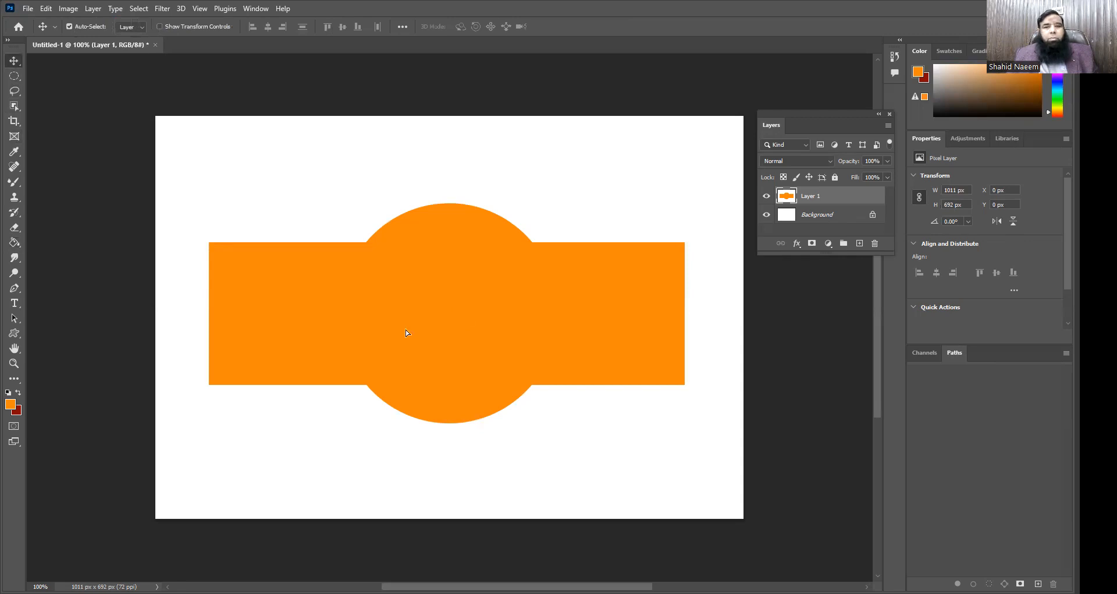
{"action": "left_click_drag", "start_coordinate": [442, 371], "coordinate": [469, 371]}
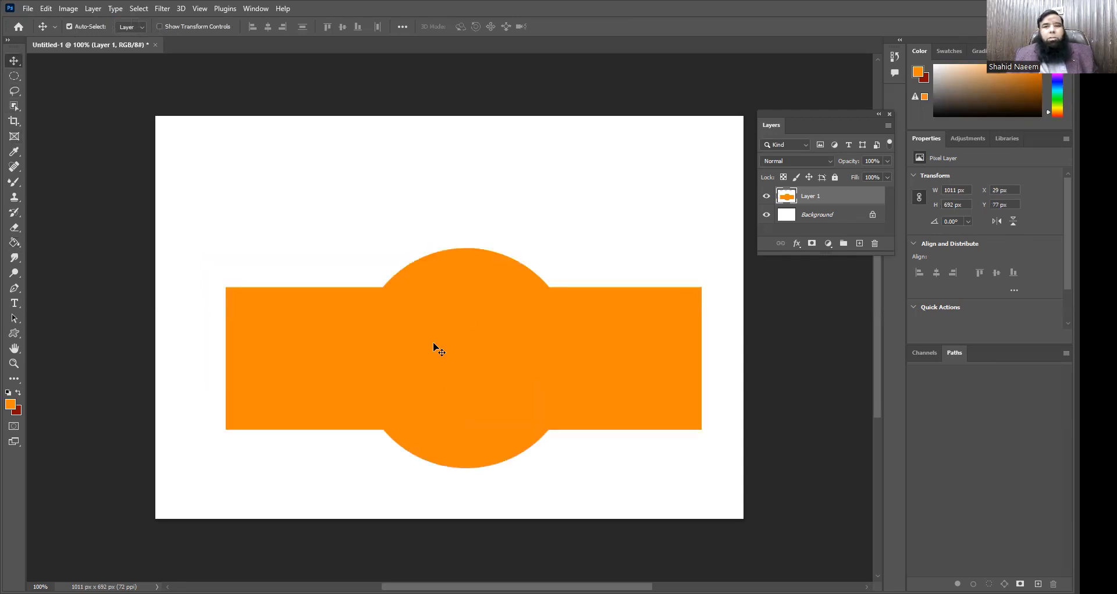
{"action": "key", "text": "ctrl+z"}
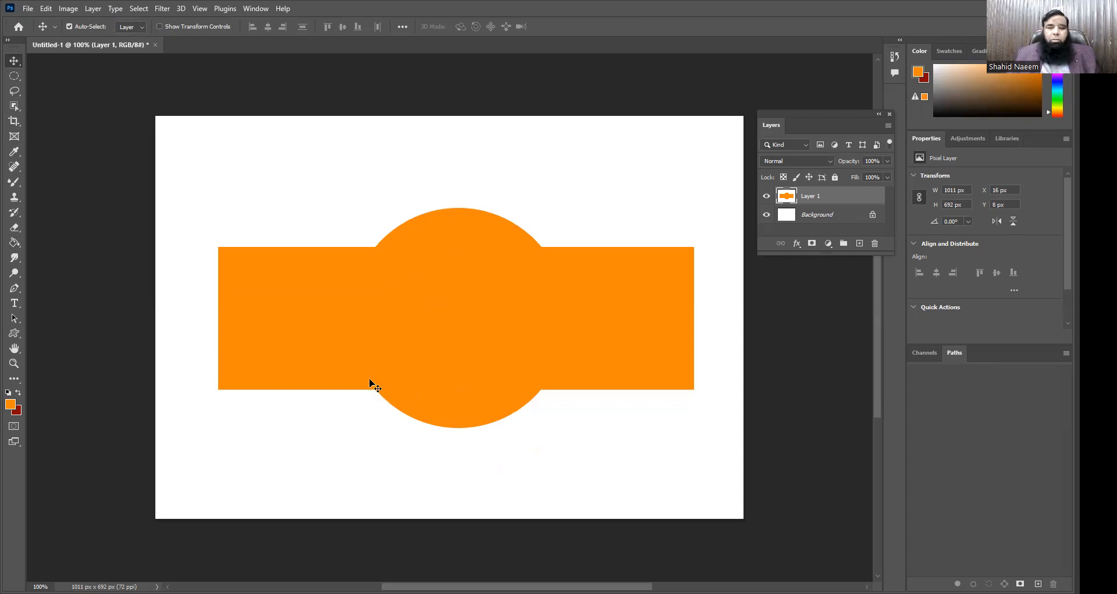
Step: Fill Layer 1 with white over the orange shape and activate the Elliptical Marquee tool
{"action": "left_click", "coordinate": [42, 12]}
{"action": "left_click", "coordinate": [100, 201]}
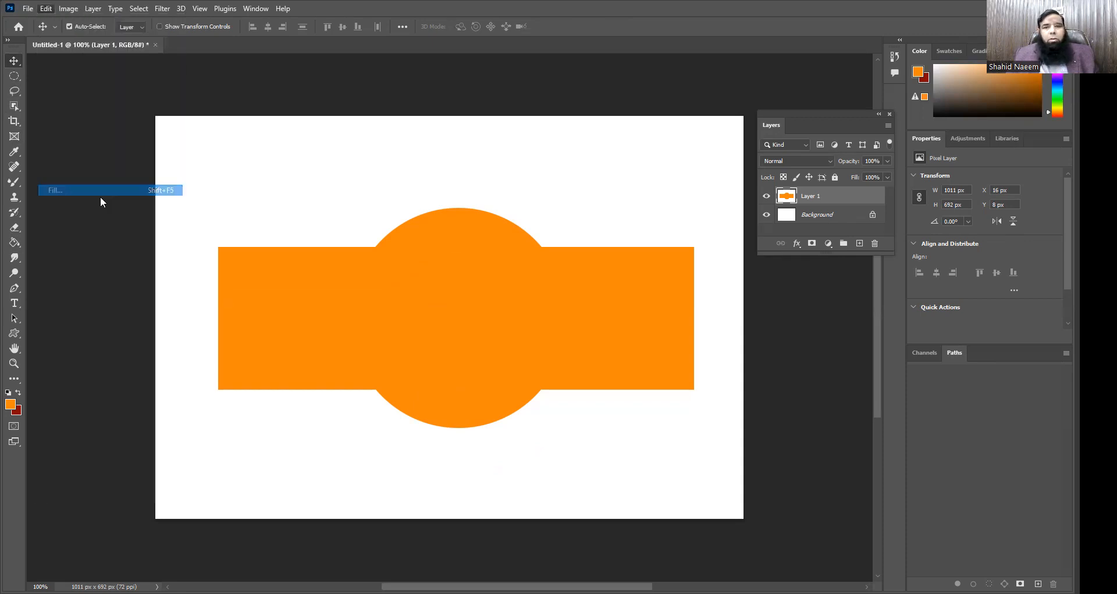
{"action": "left_click", "coordinate": [622, 148]}
{"action": "key", "text": "v"}
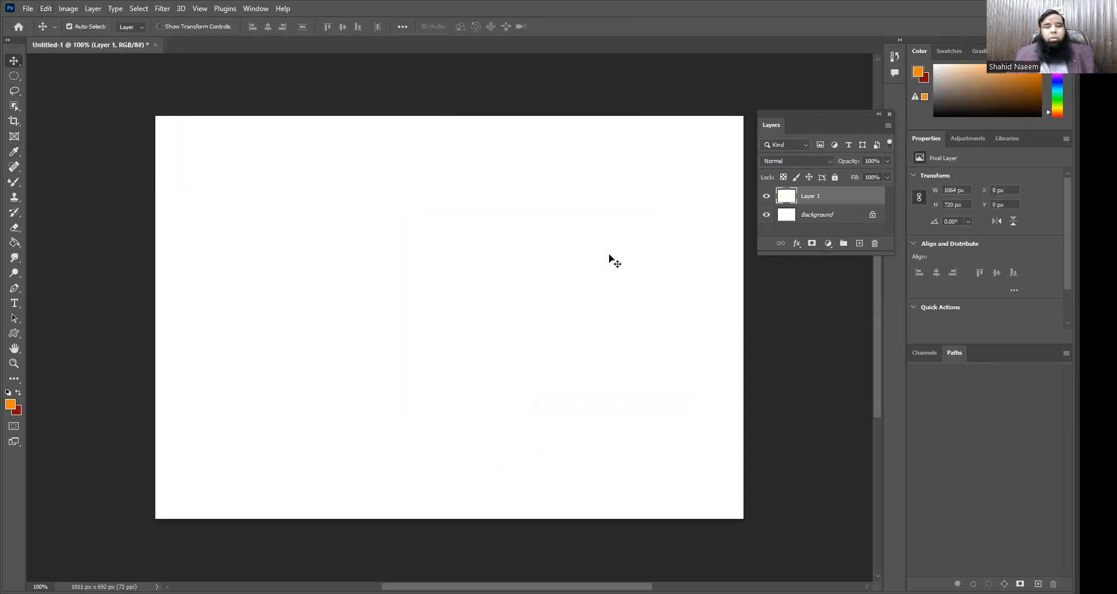
{"action": "left_click", "coordinate": [13, 79]}
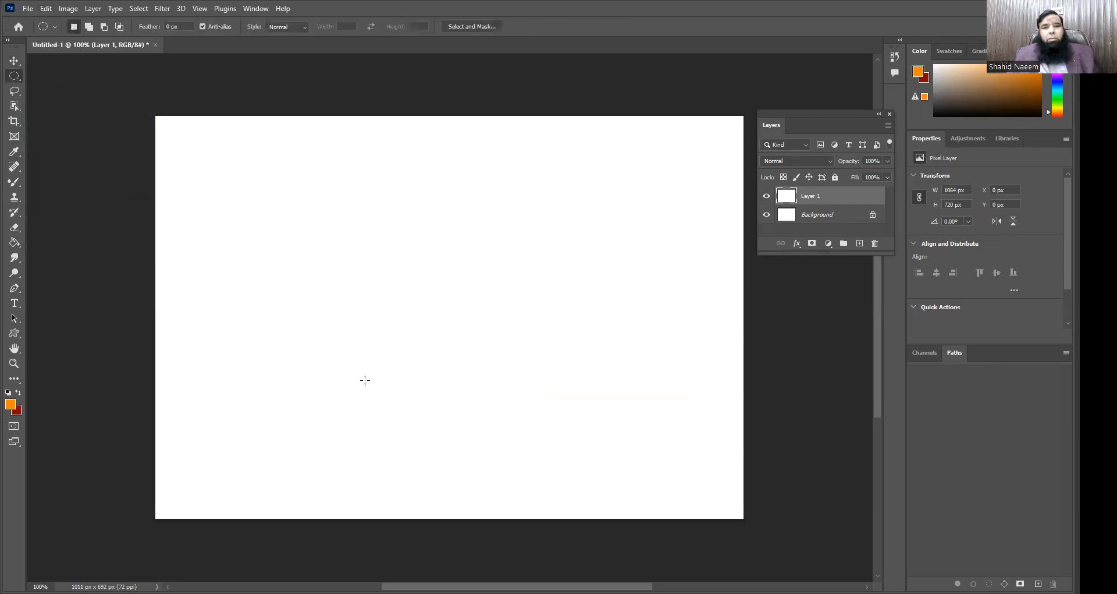
Step: Build a cloud-shaped selection about 761 by 478 px from overlapping ellipses, starting with one about 368 by 353 px
{"action": "left_click_drag", "start_coordinate": [267, 216], "coordinate": [480, 421]}
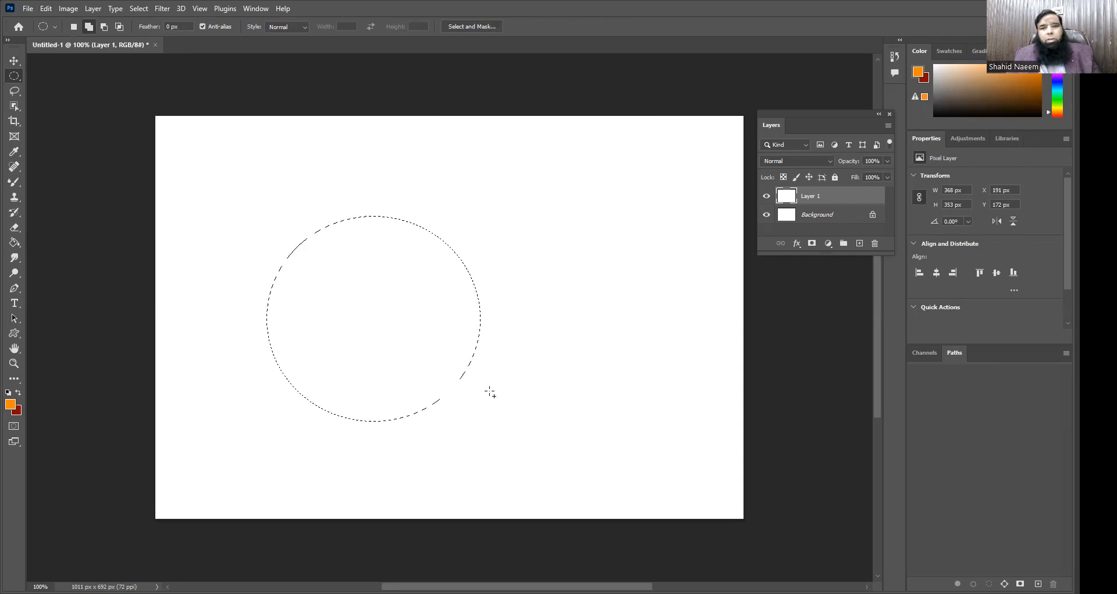
{"action": "left_click_drag", "start_coordinate": [529, 404], "coordinate": [285, 184]}
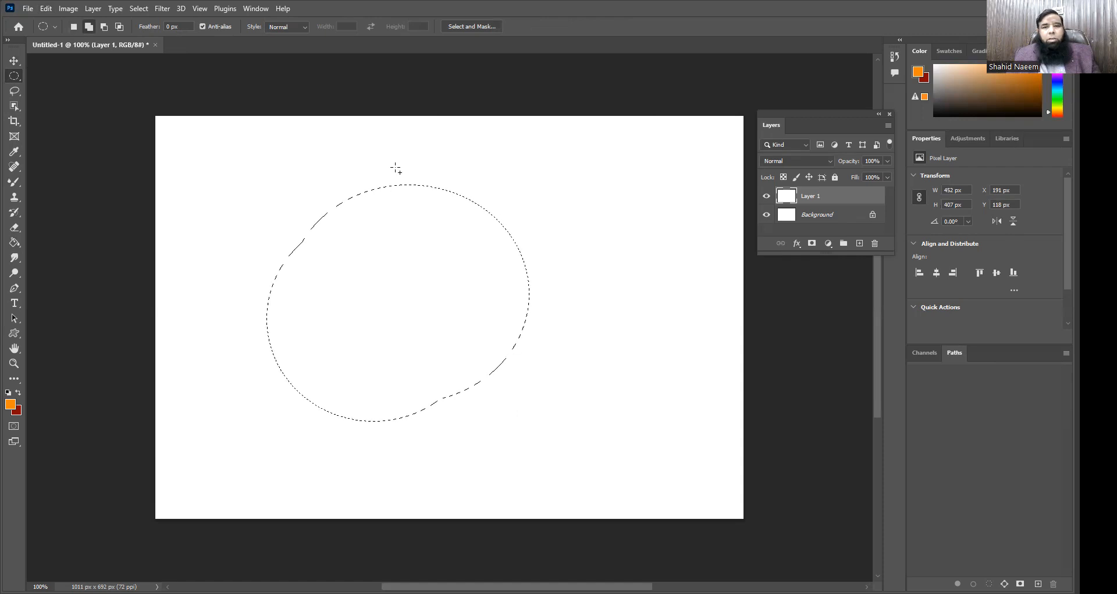
{"action": "left_click_drag", "start_coordinate": [568, 297], "coordinate": [363, 168]}
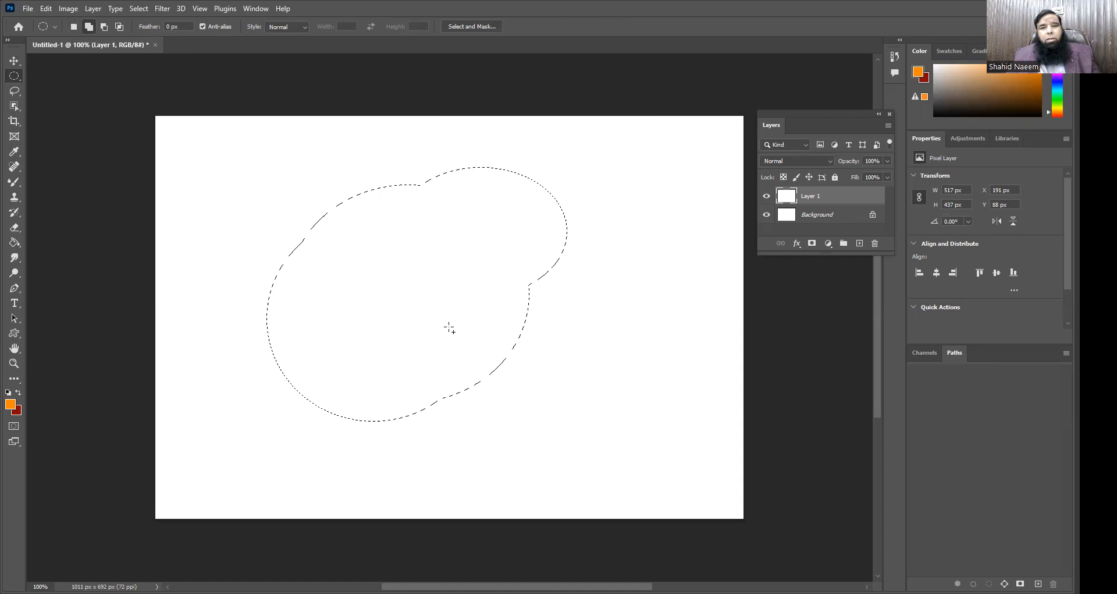
{"action": "left_click_drag", "start_coordinate": [528, 412], "coordinate": [625, 242]}
{"action": "left_click_drag", "start_coordinate": [234, 181], "coordinate": [436, 265]}
{"action": "left_click_drag", "start_coordinate": [207, 227], "coordinate": [273, 299]}
{"action": "left_click_drag", "start_coordinate": [218, 270], "coordinate": [350, 364]}
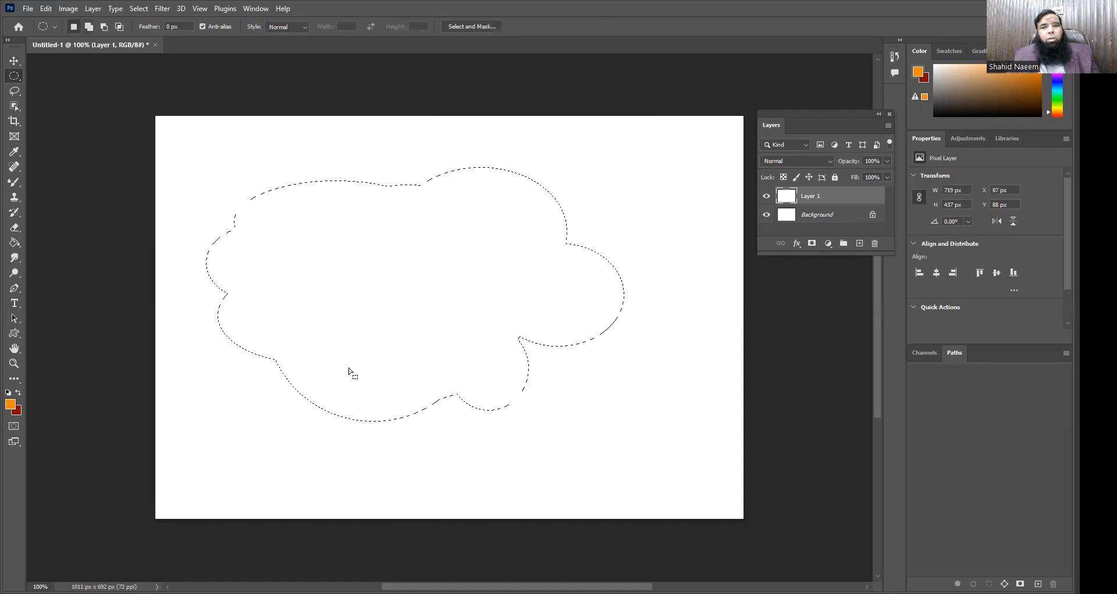
{"action": "key", "text": "shift"}
{"action": "left_click_drag", "start_coordinate": [266, 376], "coordinate": [425, 435]}
{"action": "left_click_drag", "start_coordinate": [329, 156], "coordinate": [422, 227]}
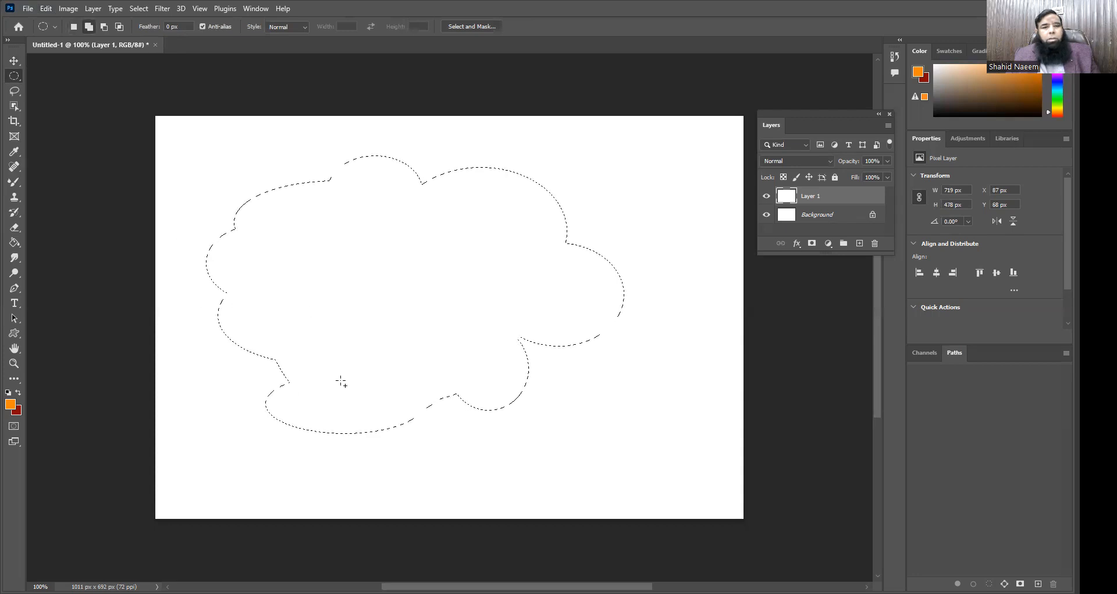
{"action": "left_click_drag", "start_coordinate": [360, 357], "coordinate": [182, 253]}
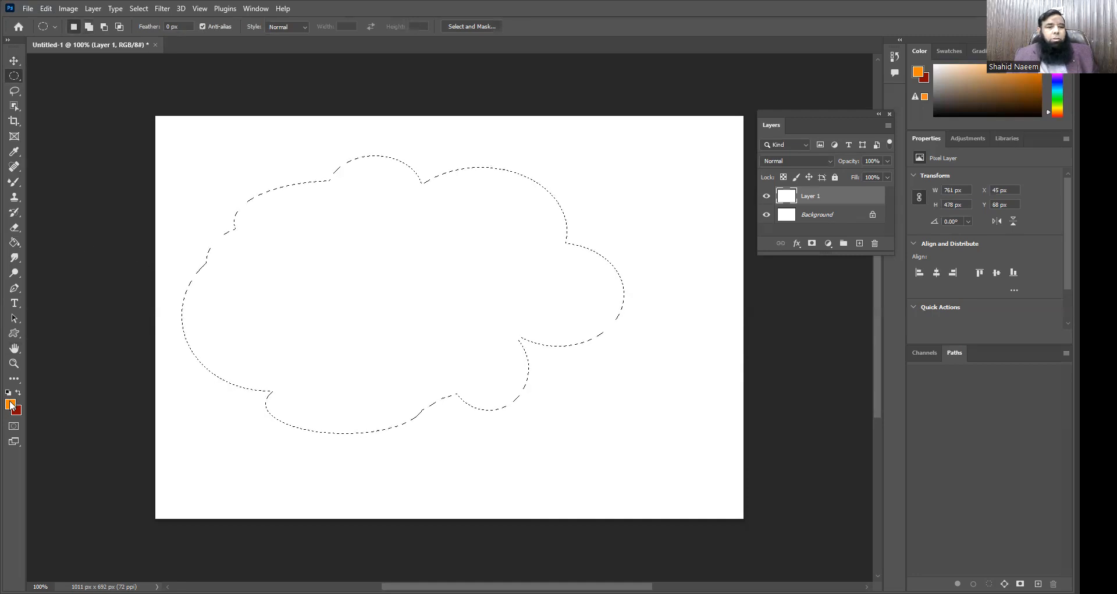
Step: Change the foreground color to light blue
{"action": "left_click", "coordinate": [559, 201]}
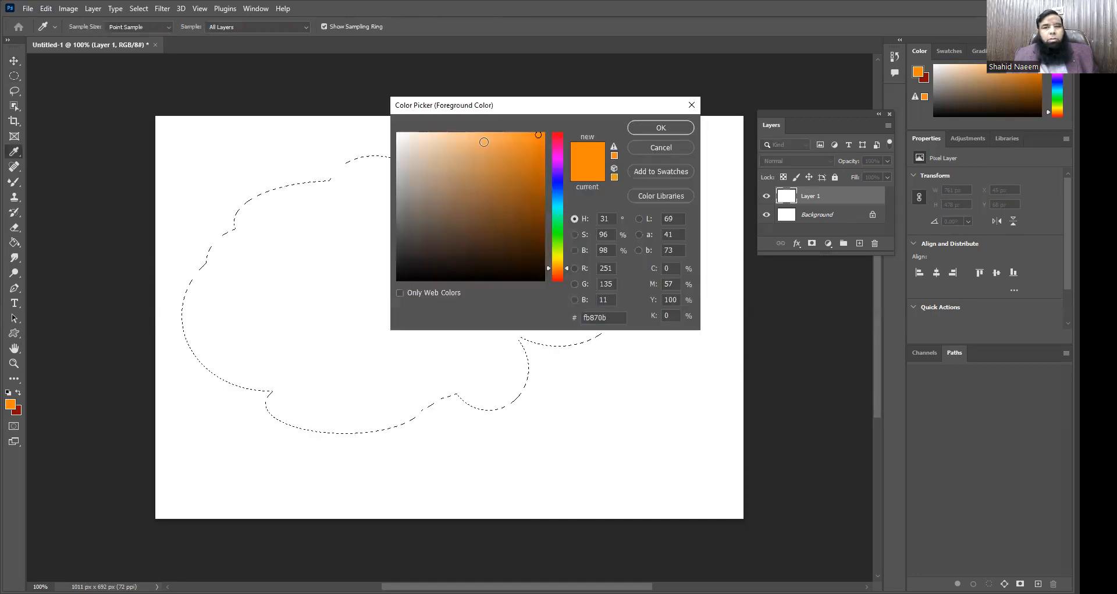
{"action": "left_click", "coordinate": [480, 135]}
{"action": "left_click", "coordinate": [661, 128]}
Step: Fill the cloud-shaped selection with light blue using the Paint Bucket, and deselect it
{"action": "key", "text": "g"}
{"action": "left_click", "coordinate": [441, 315]}
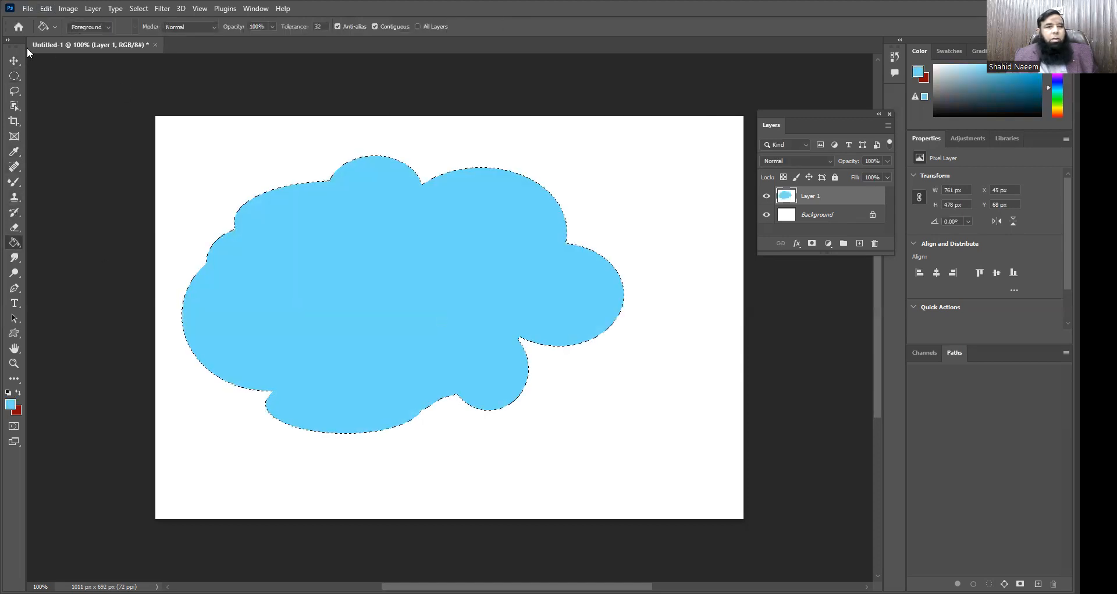
{"action": "key", "text": "ctrl+d"}
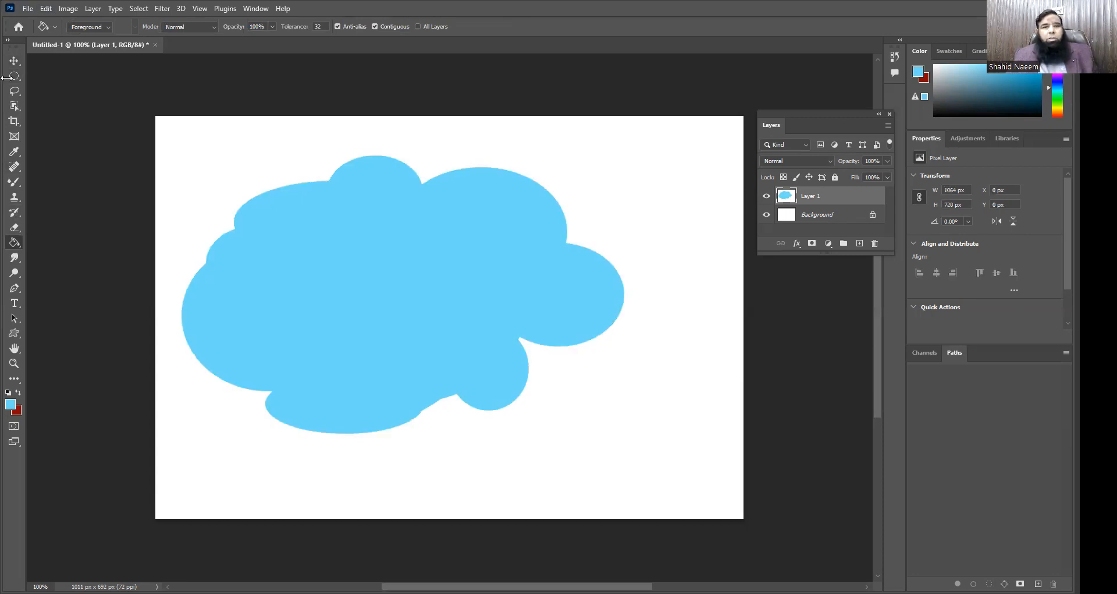
Step: Fill Layer 1 with white at 100% opacity over the blue cloud
{"action": "left_click", "coordinate": [46, 8]}
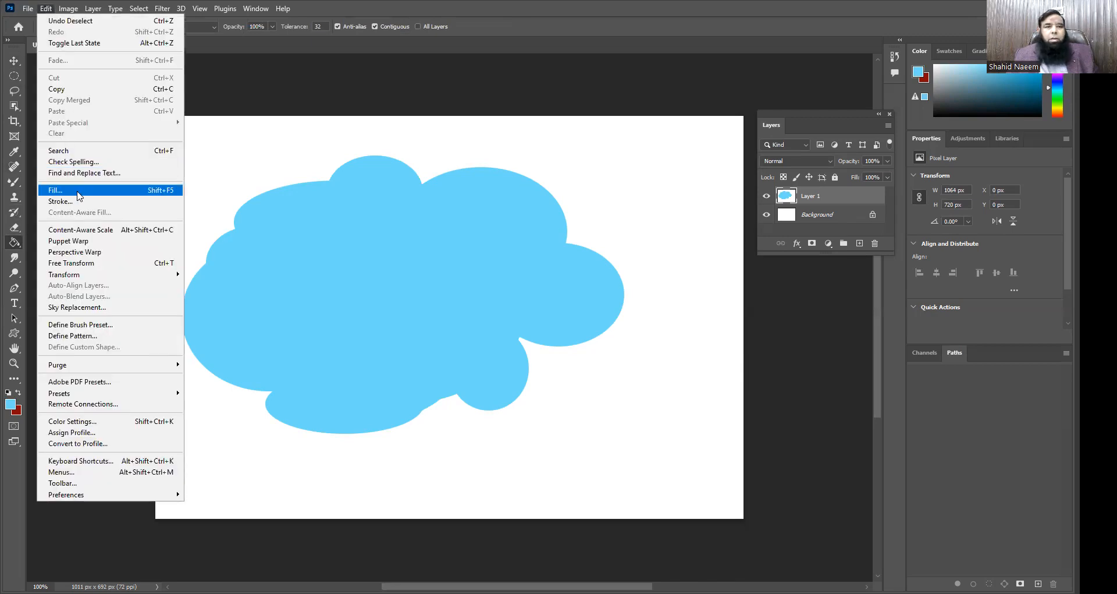
{"action": "left_click", "coordinate": [76, 189]}
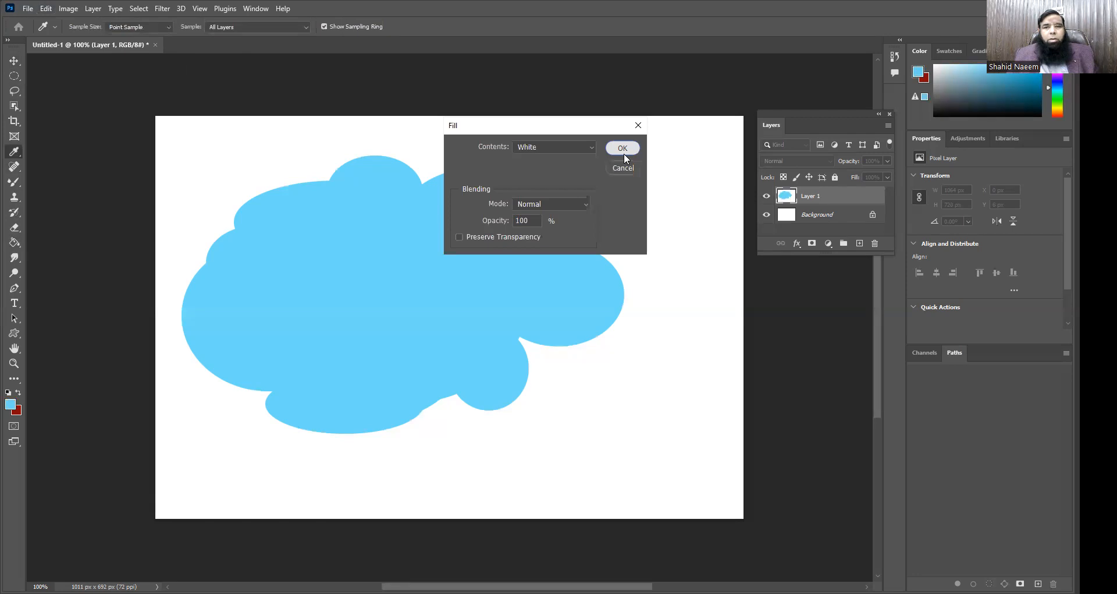
{"action": "left_click", "coordinate": [623, 148]}
{"action": "key", "text": "g"}
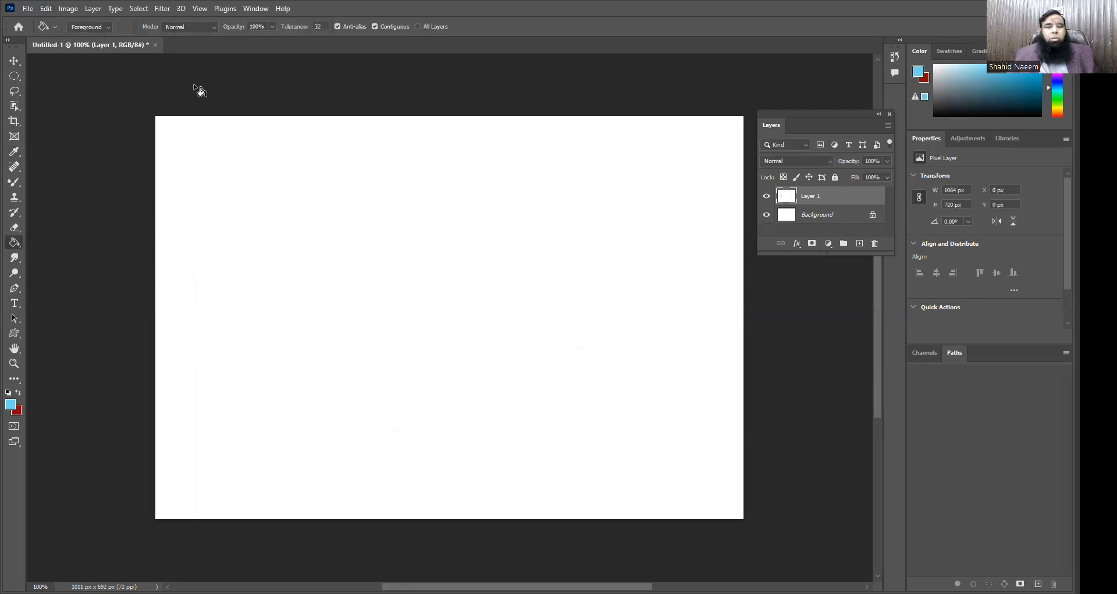
Step: Select a rectangle about 677 by 239 px in the middle of the canvas with the Rectangular Marquee
{"action": "left_click", "coordinate": [14, 77]}
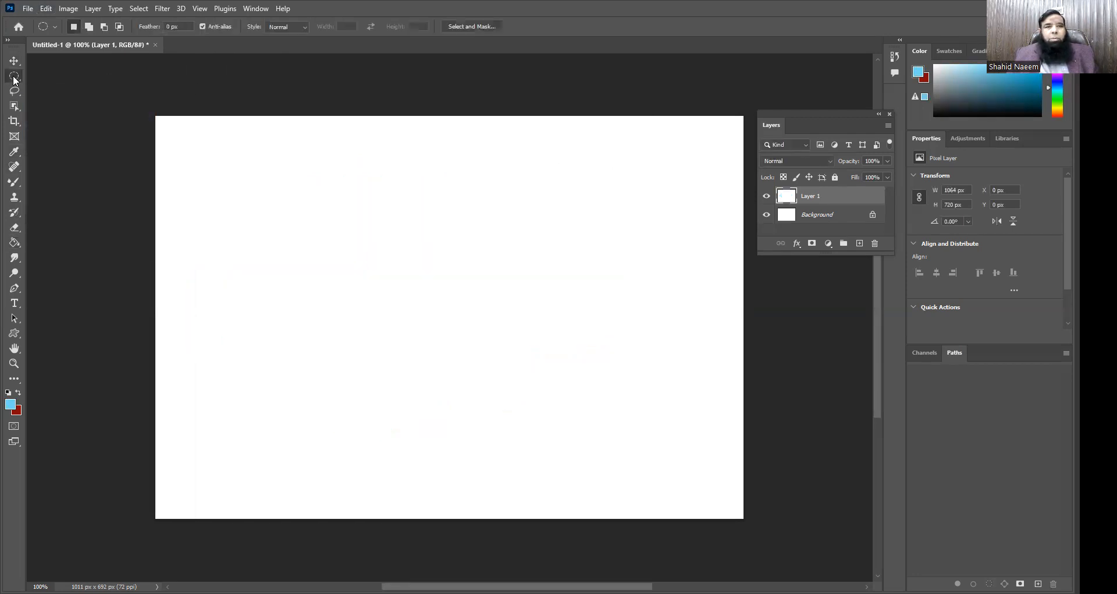
{"action": "right_click", "coordinate": [14, 77]}
{"action": "left_click", "coordinate": [43, 80]}
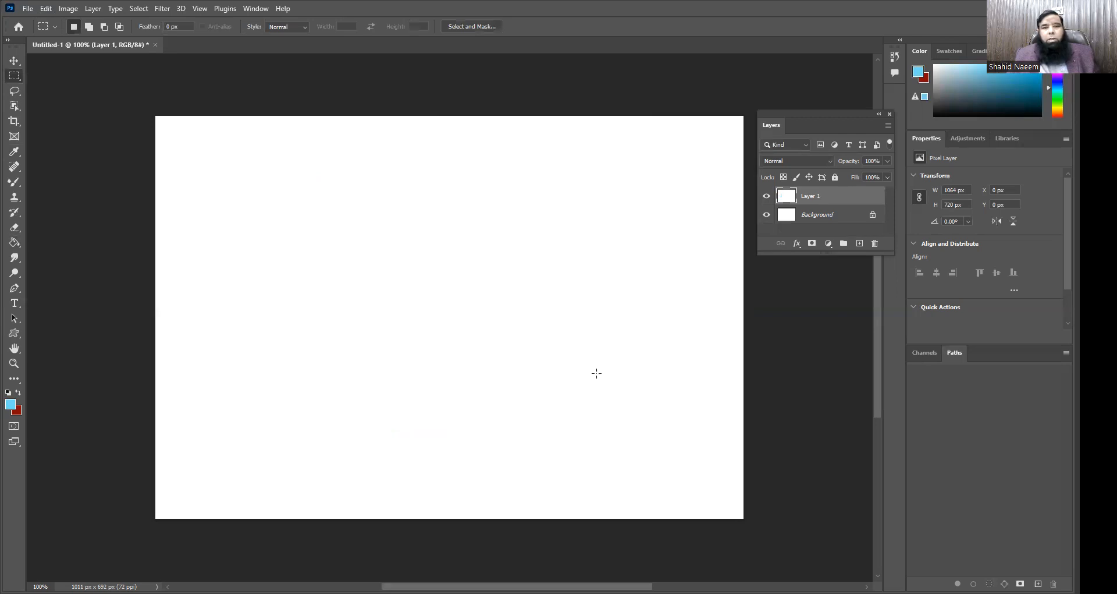
{"action": "left_click_drag", "start_coordinate": [675, 377], "coordinate": [282, 237]}
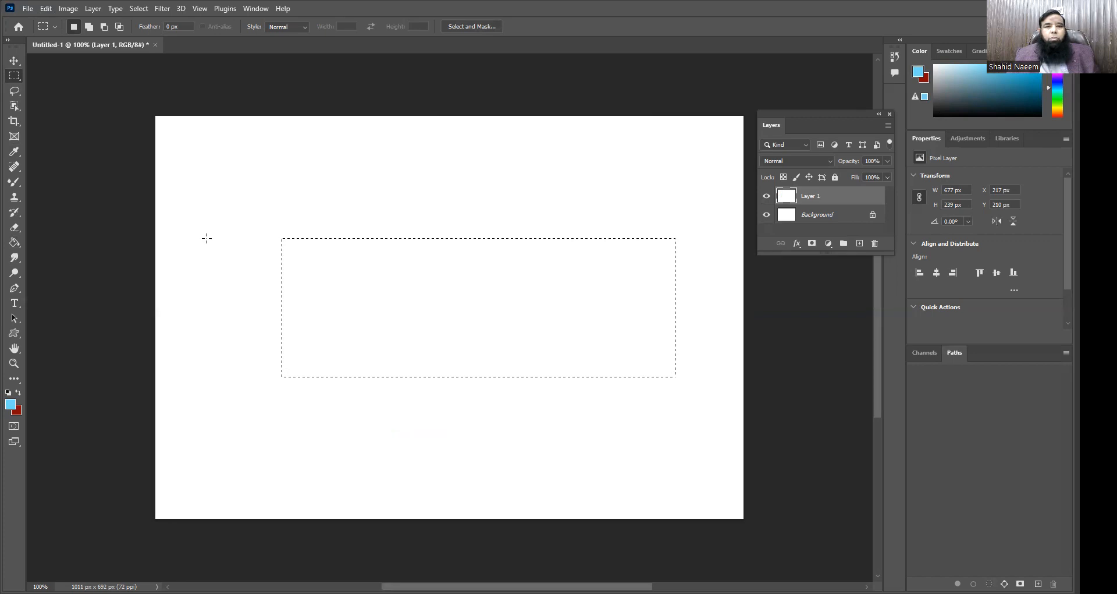
{"action": "key", "text": "alt"}
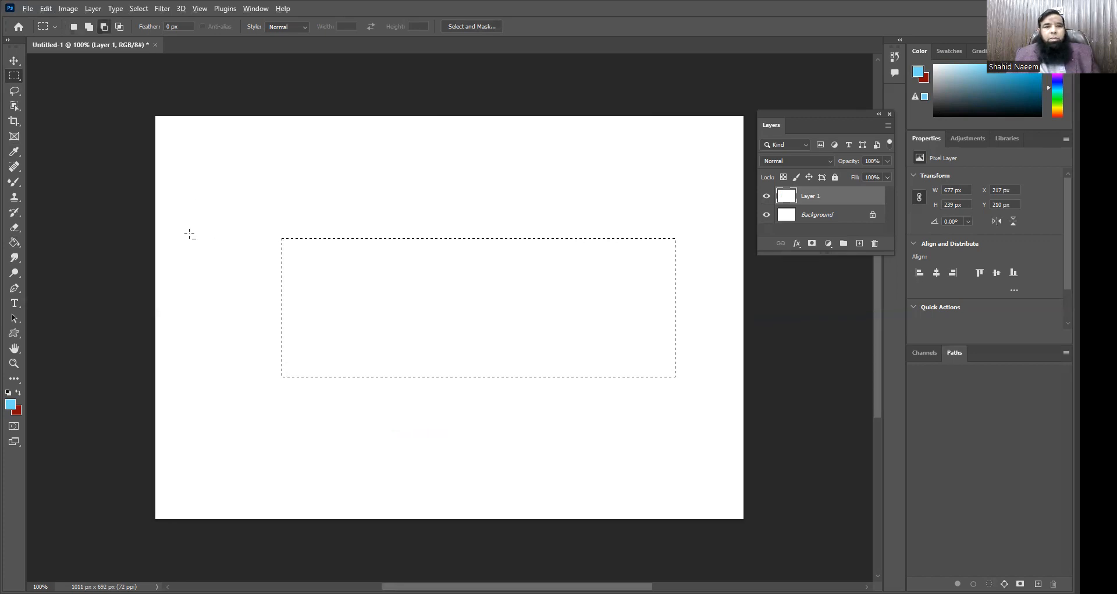
{"action": "left_click_drag", "start_coordinate": [314, 420], "coordinate": [276, 232]}
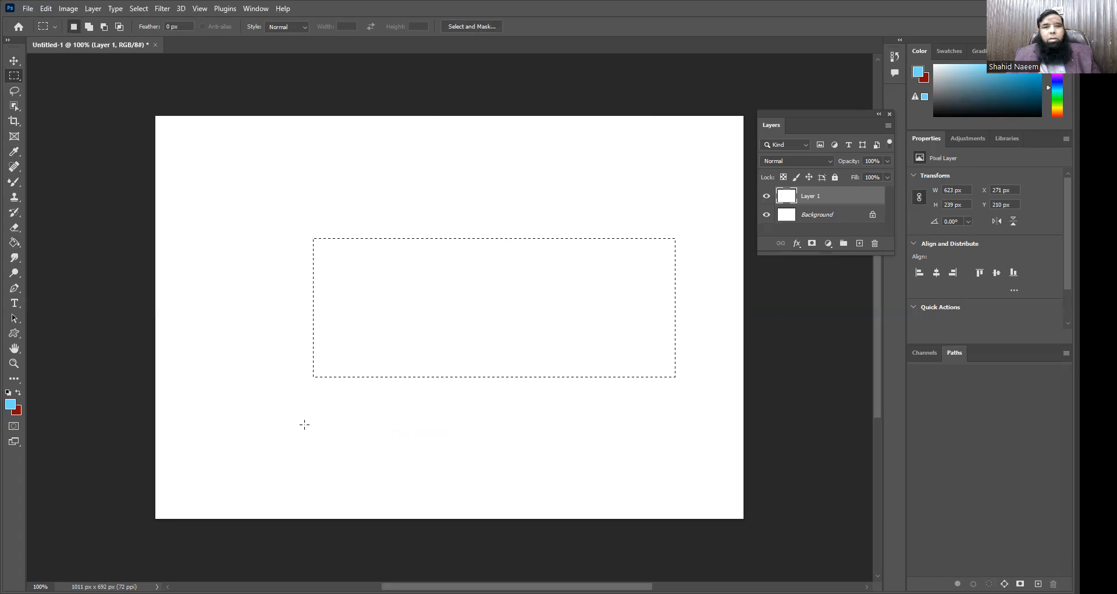
{"action": "key", "text": "ctrl+z"}
Step: Add a tall block at each end of the rectangle and a narrow central column, extending the selection to about 905 by 450 px
{"action": "key", "text": "shift"}
{"action": "left_click_drag", "start_coordinate": [190, 195], "coordinate": [317, 426]}
{"action": "key", "text": "shift"}
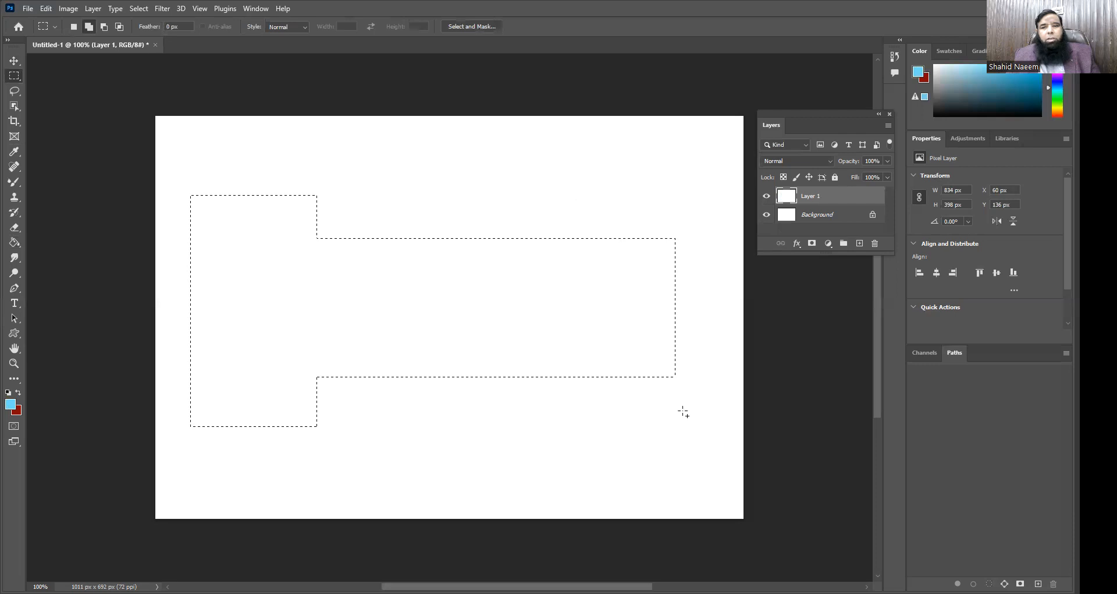
{"action": "left_click_drag", "start_coordinate": [589, 177], "coordinate": [717, 425]}
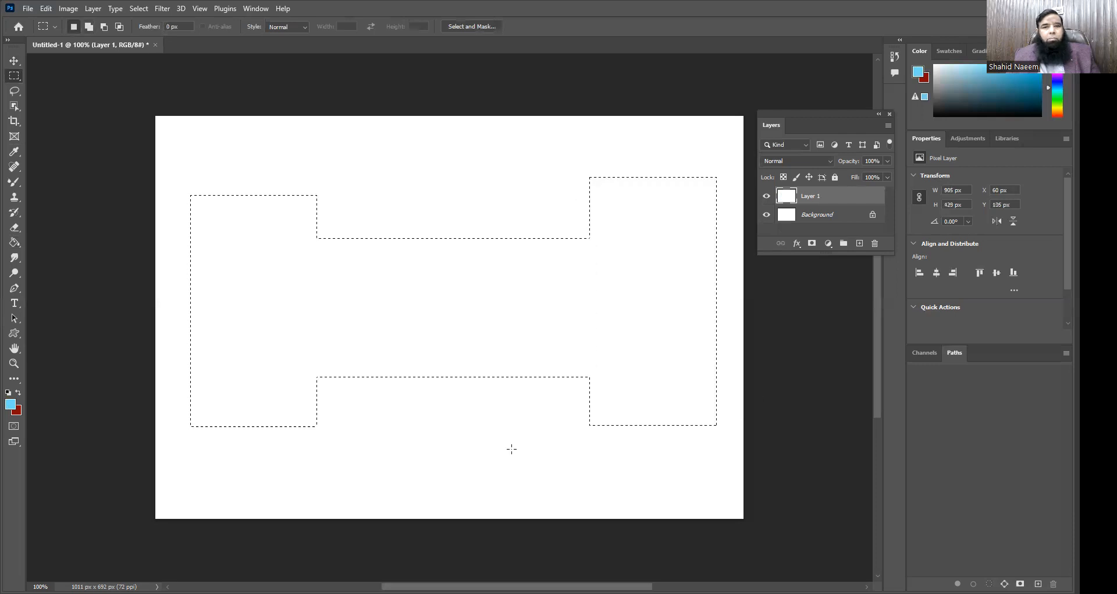
{"action": "key", "text": "shift"}
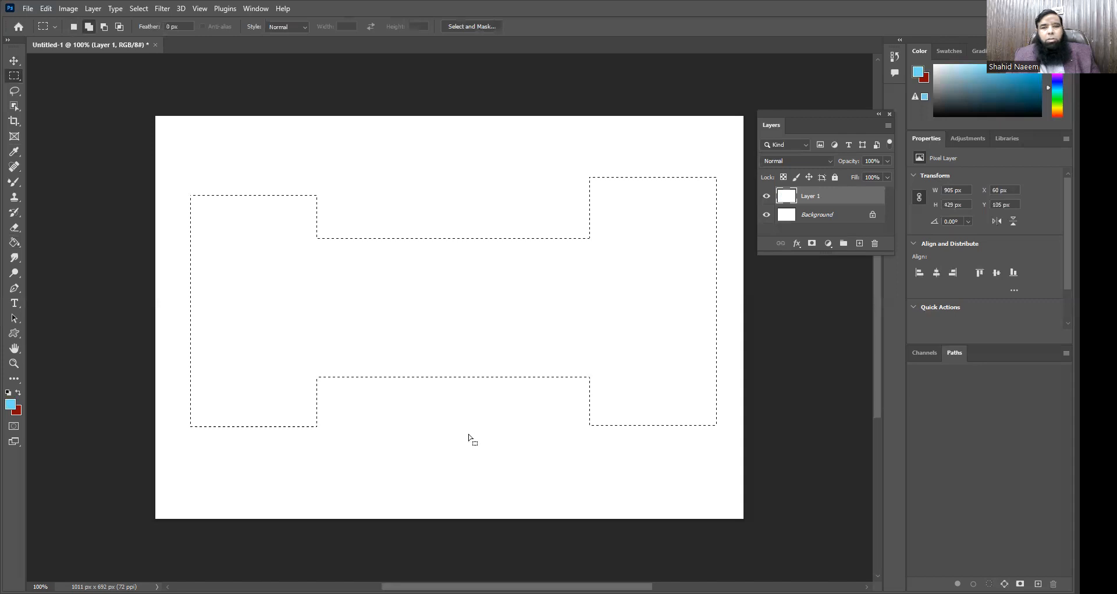
{"action": "left_click_drag", "start_coordinate": [481, 434], "coordinate": [409, 172]}
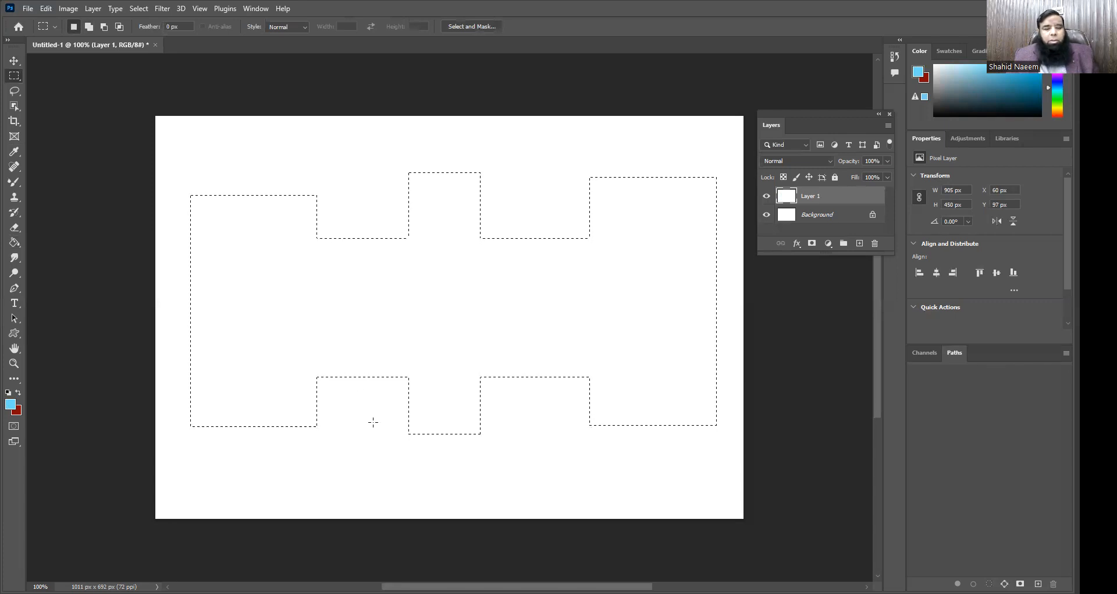
Step: Subtract the central column's lower stub from the selection and cut a wide rectangular notch into its lower edge
{"action": "key", "text": "alt"}
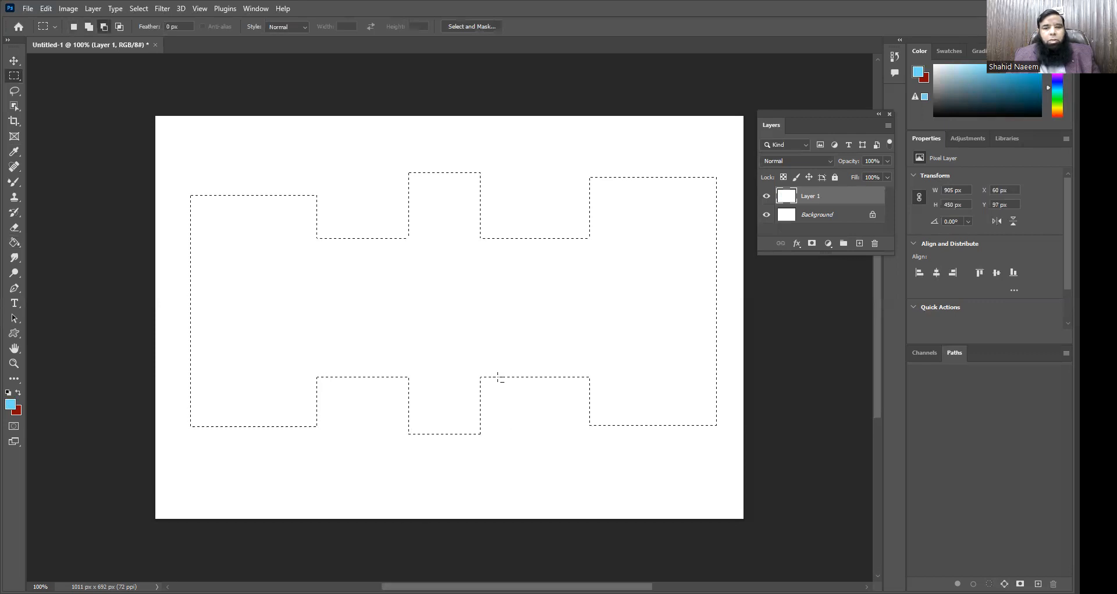
{"action": "left_click_drag", "start_coordinate": [499, 379], "coordinate": [499, 378]}
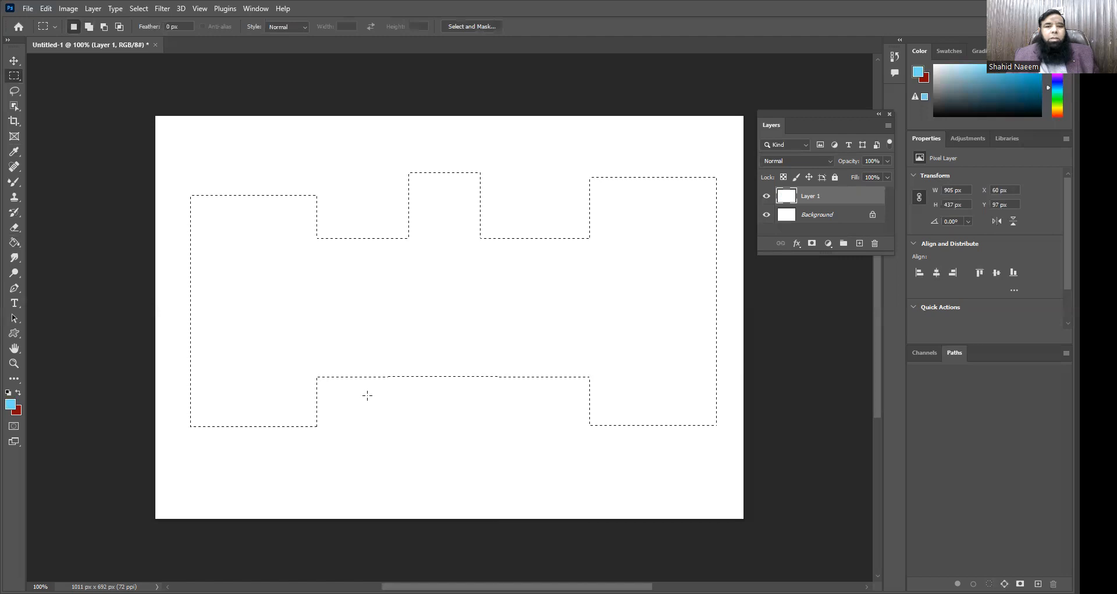
{"action": "key", "text": "alt"}
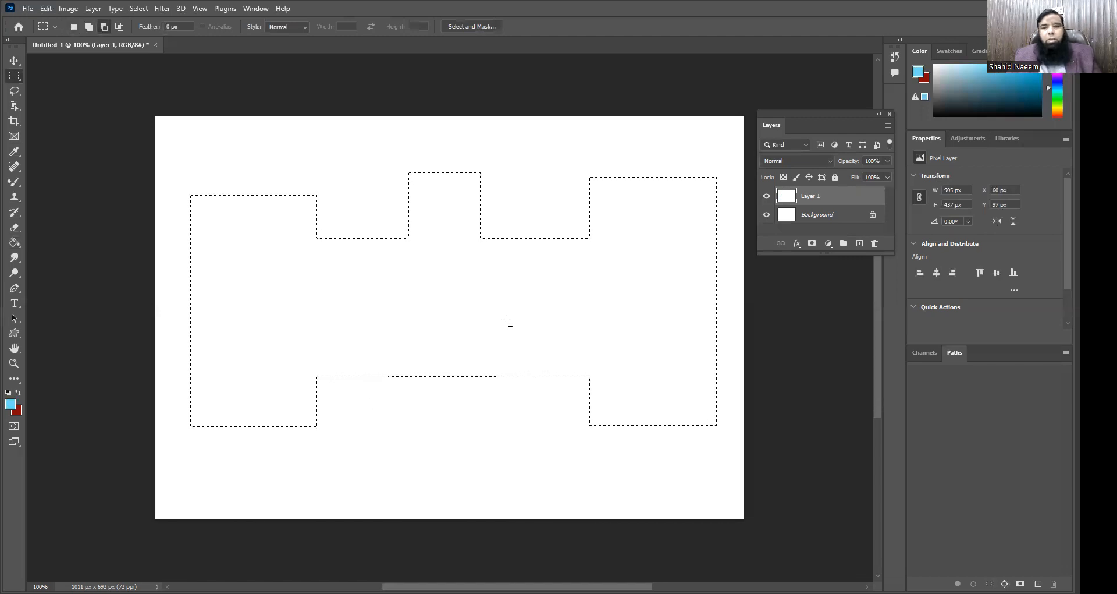
{"action": "left_click_drag", "start_coordinate": [348, 304], "coordinate": [568, 462]}
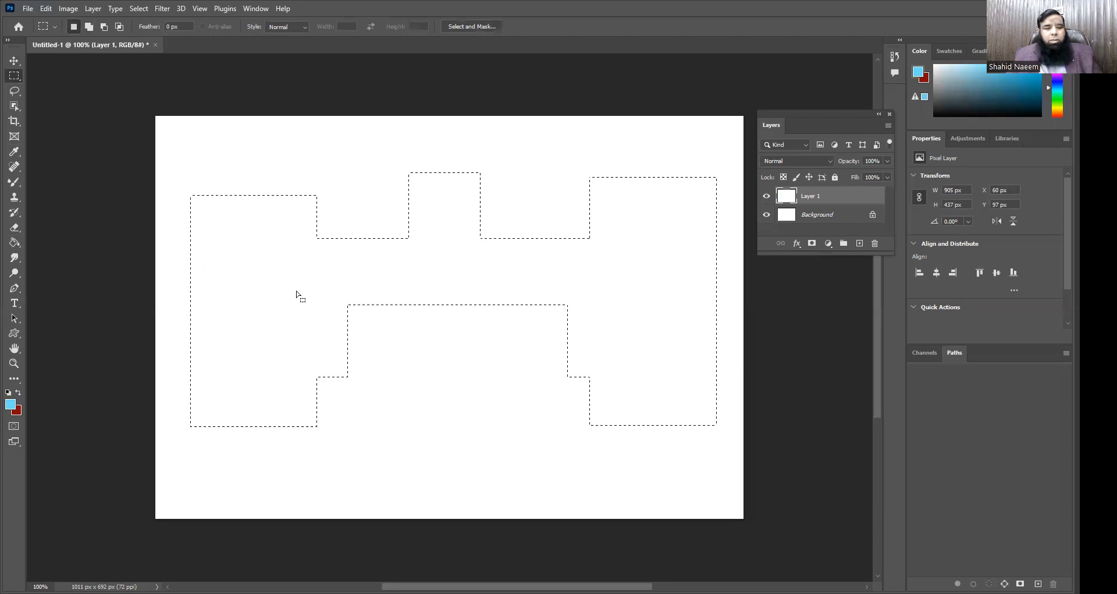
Step: Subtract a tall rectangular notch from the outer side of both end blocks of the selection
{"action": "key", "text": "alt"}
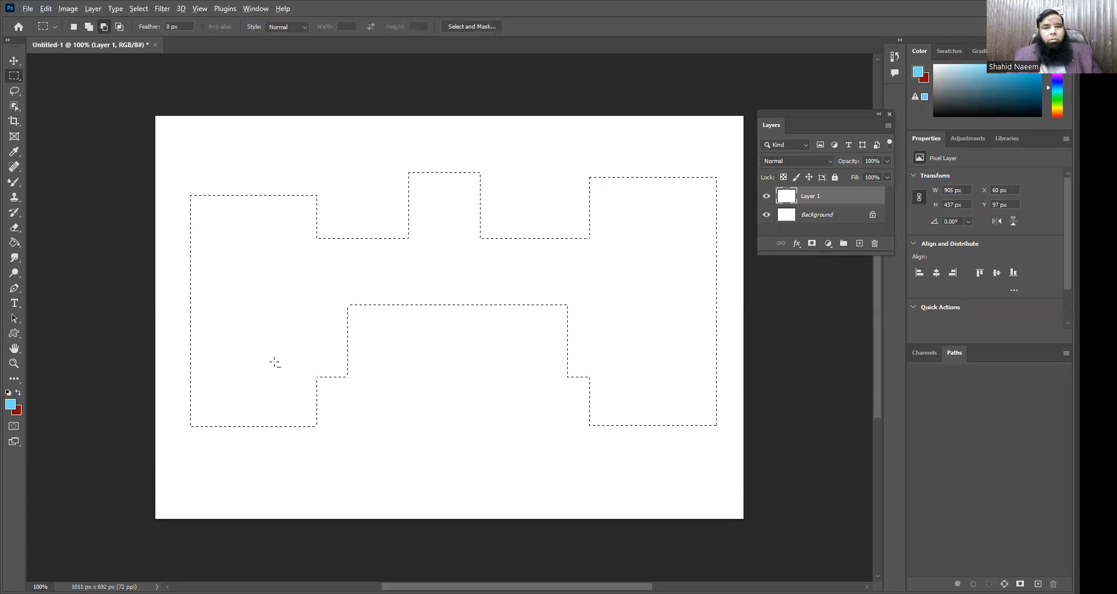
{"action": "left_click_drag", "start_coordinate": [274, 398], "coordinate": [185, 218]}
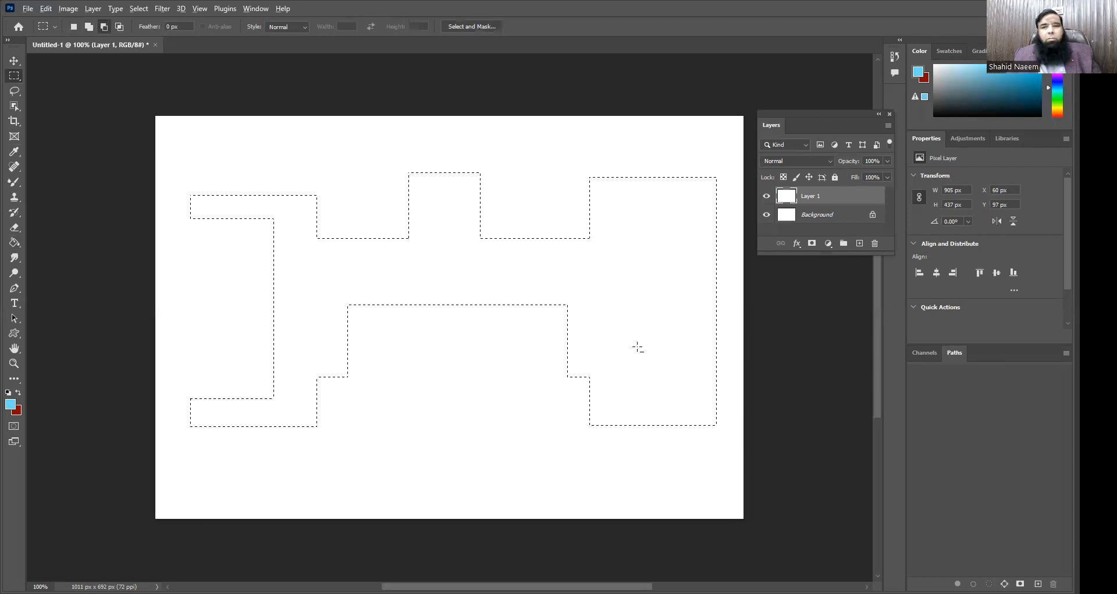
{"action": "left_click_drag", "start_coordinate": [640, 397], "coordinate": [722, 208]}
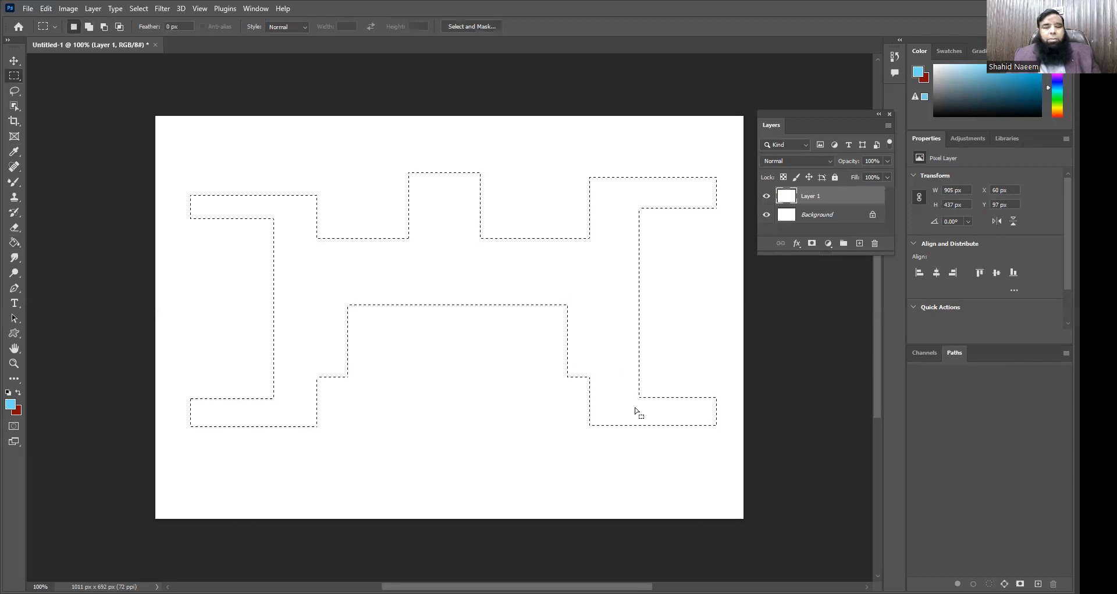
Step: Fill the notched selection with light blue using the Paint Bucket, deselect it, and move the shape about 18 px to the left
{"action": "left_click", "coordinate": [14, 247]}
{"action": "left_click", "coordinate": [313, 274]}
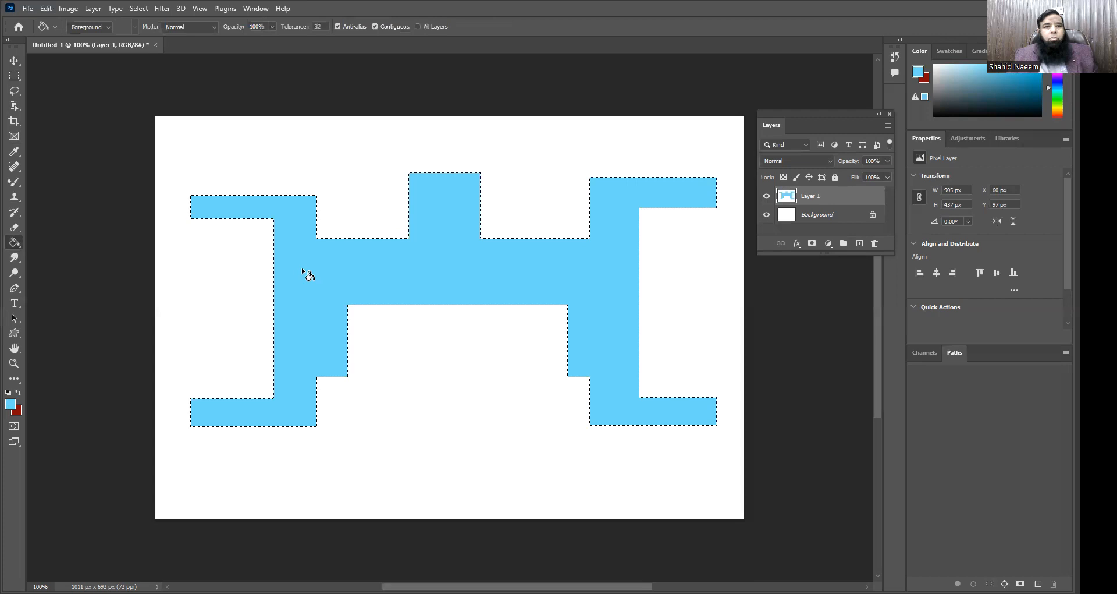
{"action": "key", "text": "ctrl+d"}
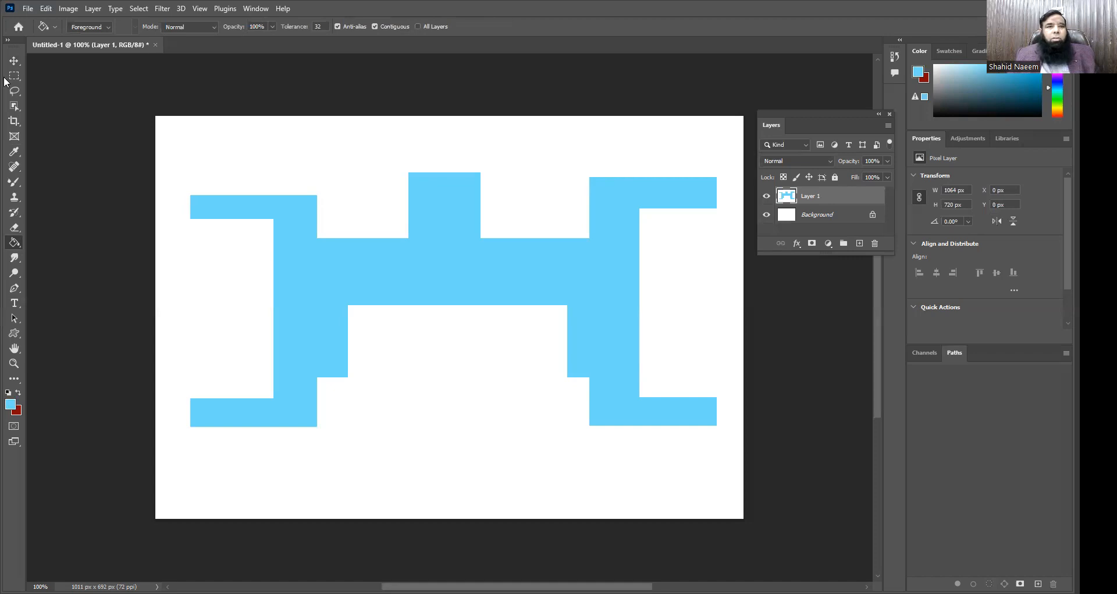
{"action": "left_click", "coordinate": [14, 61]}
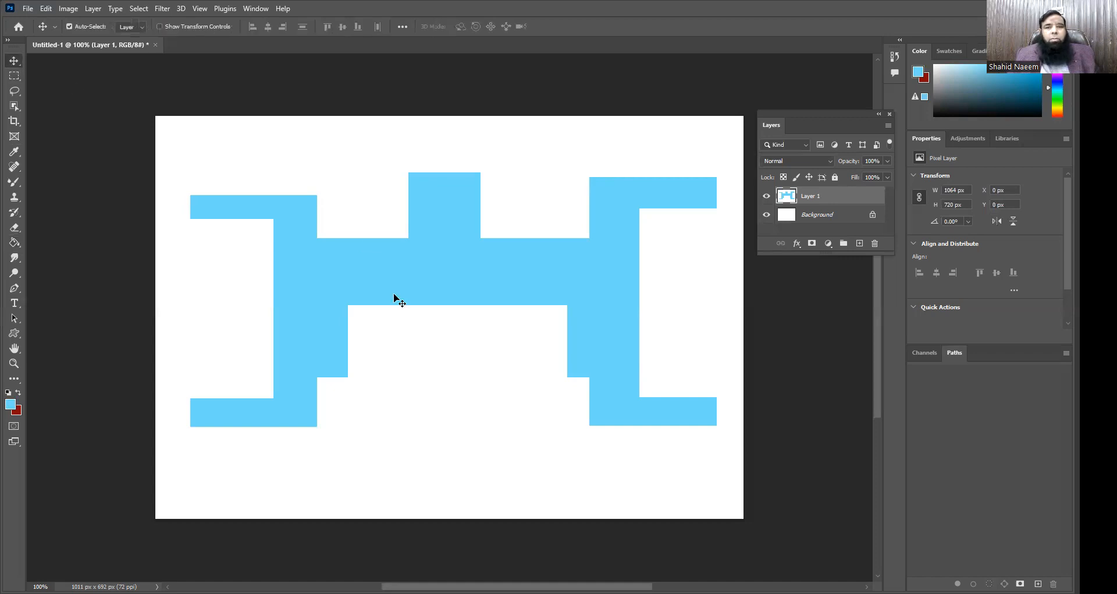
{"action": "left_click_drag", "start_coordinate": [364, 285], "coordinate": [354, 285]}
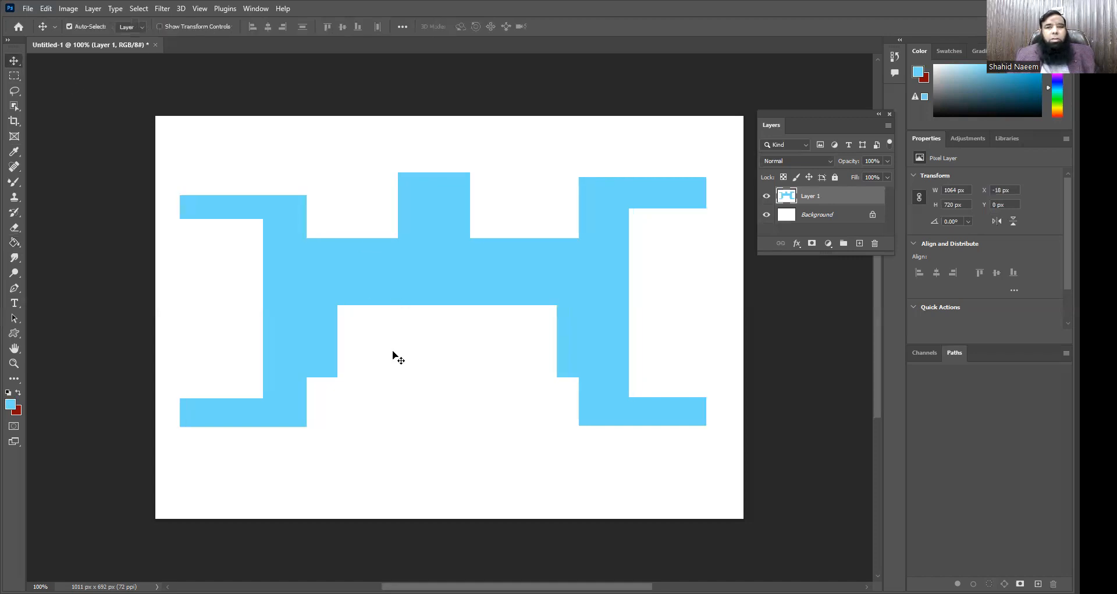
Step: Fill Layer 1 with white at 100% opacity over the notched blue shape
{"action": "left_click", "coordinate": [46, 9]}
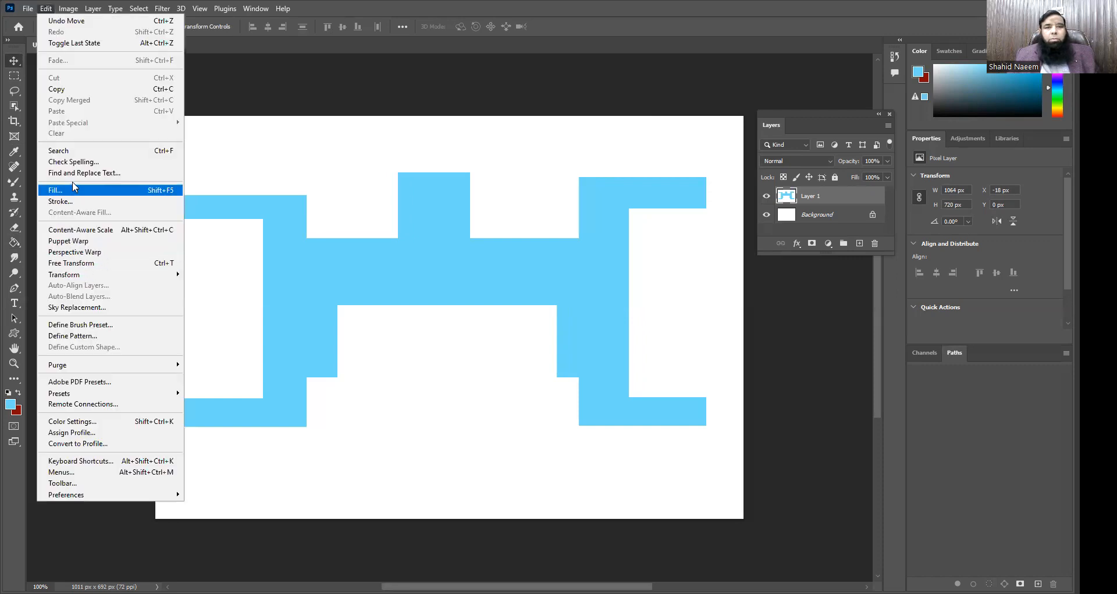
{"action": "left_click", "coordinate": [73, 189]}
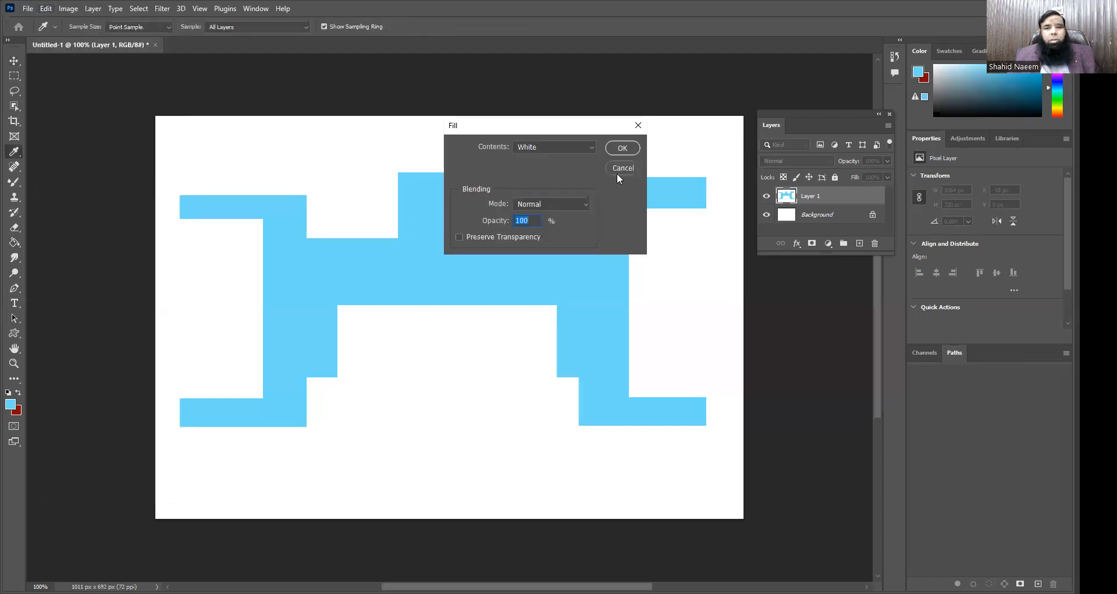
{"action": "left_click", "coordinate": [622, 148]}
{"action": "key", "text": "v"}
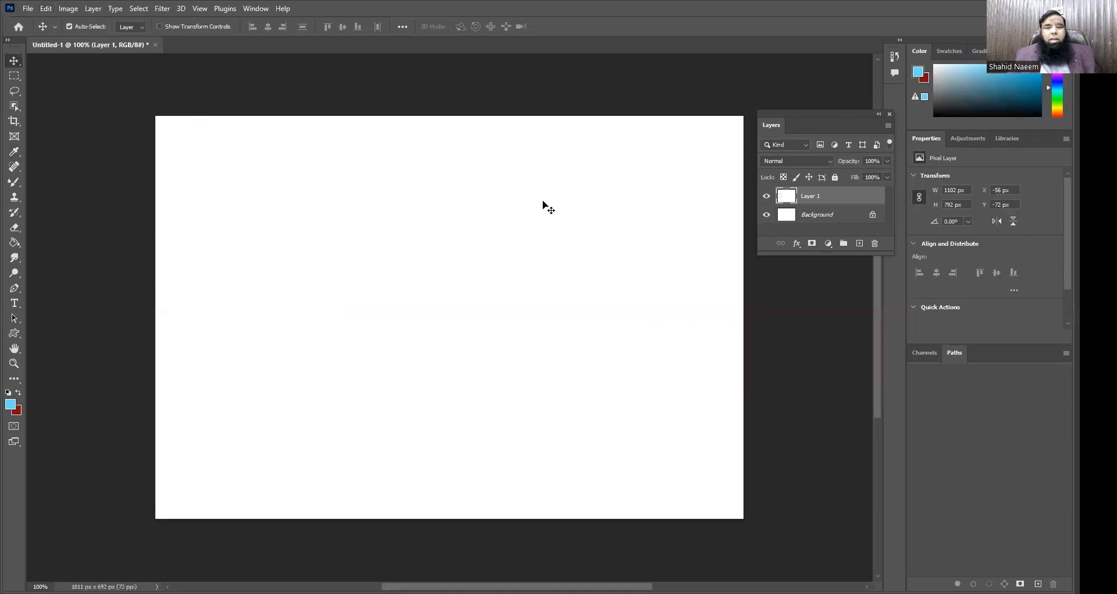
Step: Draw an elliptical selection about 438 by 405 px and move it slightly up to the middle of the canvas
{"action": "left_click", "coordinate": [15, 76]}
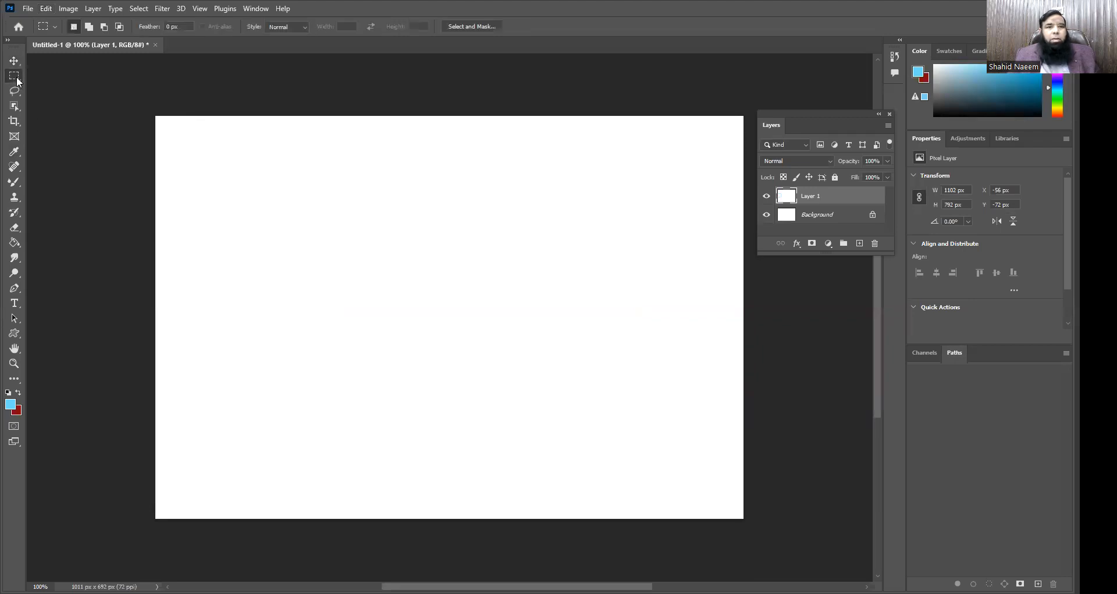
{"action": "right_click", "coordinate": [14, 76]}
{"action": "left_click", "coordinate": [56, 88]}
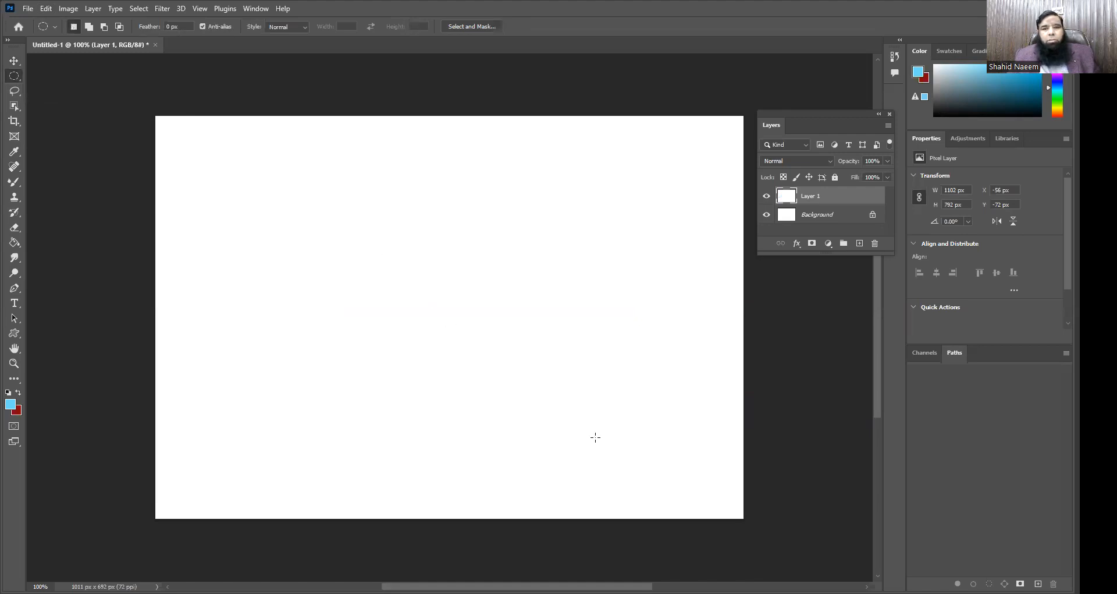
{"action": "left_click_drag", "start_coordinate": [577, 452], "coordinate": [324, 218]}
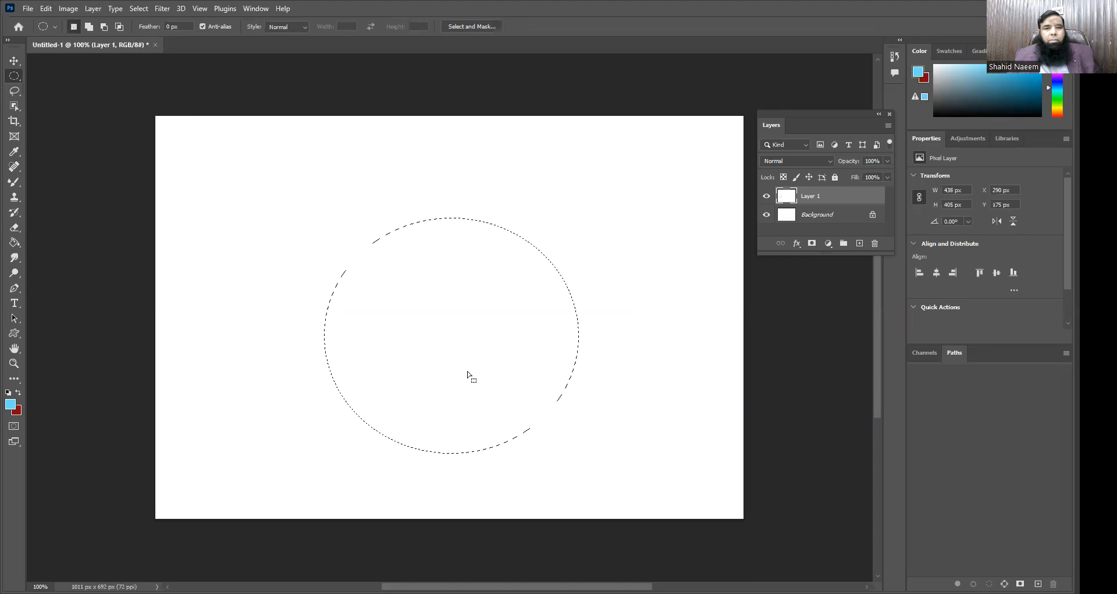
{"action": "left_click_drag", "start_coordinate": [467, 371], "coordinate": [468, 350]}
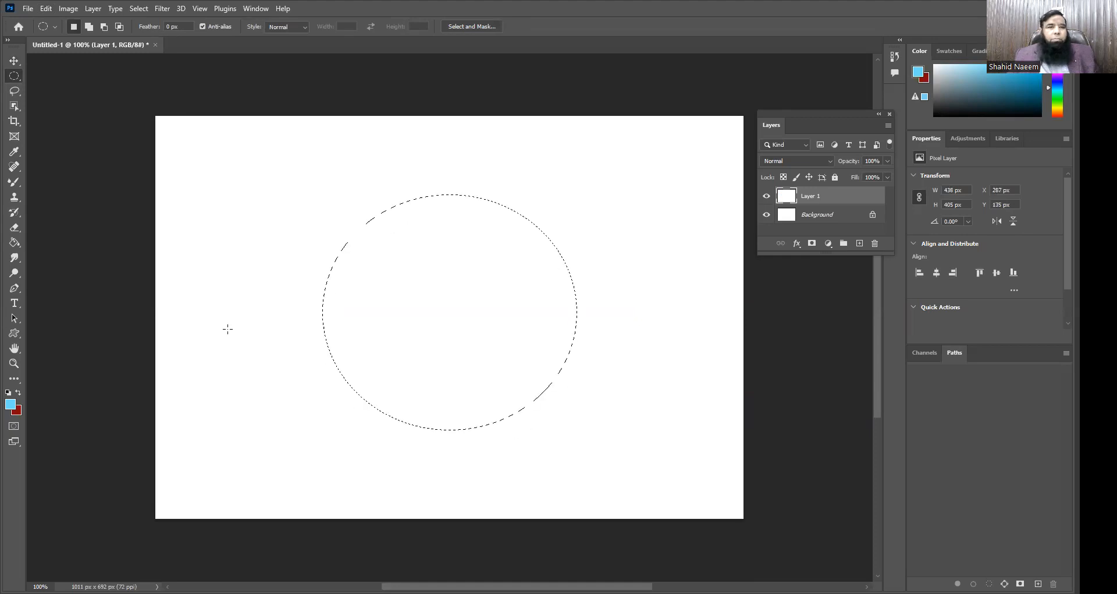
Step: Paint light blue Mixer Brush strokes across the inside of the elliptical selection and undo them
{"action": "left_click", "coordinate": [14, 182]}
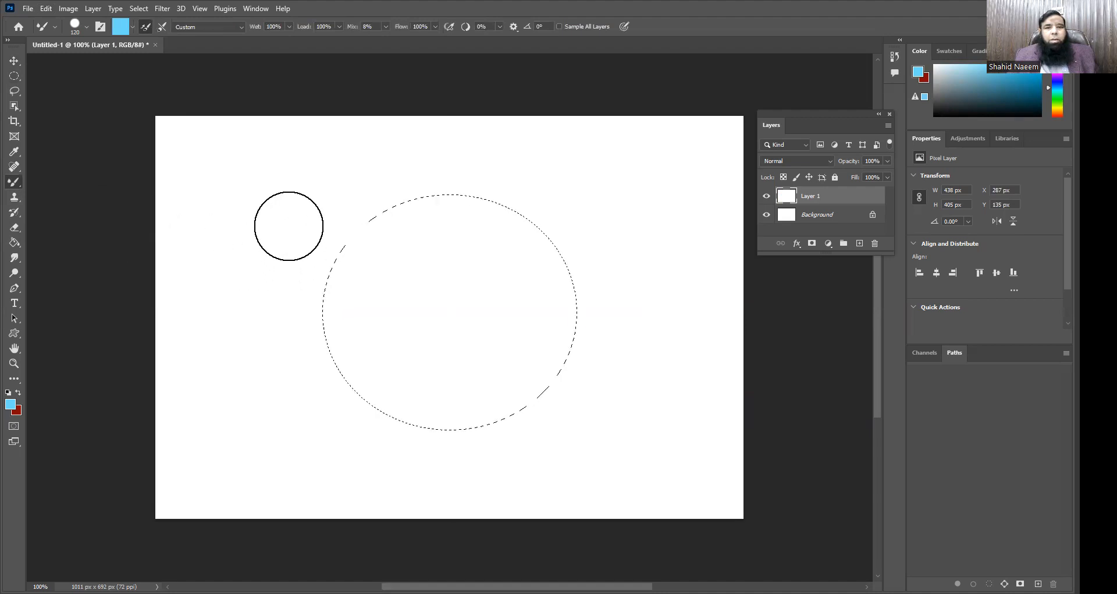
{"action": "mouse_move", "coordinate": [428, 237]}
{"action": "left_mouse_down"}
{"action": "mouse_move", "coordinate": [594, 260]}
{"action": "mouse_move", "coordinate": [312, 193]}
{"action": "mouse_move", "coordinate": [219, 195]}
{"action": "mouse_move", "coordinate": [446, 286]}
{"action": "mouse_move", "coordinate": [612, 327]}
{"action": "mouse_move", "coordinate": [225, 316]}
{"action": "mouse_move", "coordinate": [531, 335]}
{"action": "mouse_move", "coordinate": [326, 390]}
{"action": "mouse_move", "coordinate": [623, 402]}
{"action": "mouse_move", "coordinate": [280, 428]}
{"action": "mouse_move", "coordinate": [614, 427]}
{"action": "left_mouse_up"}
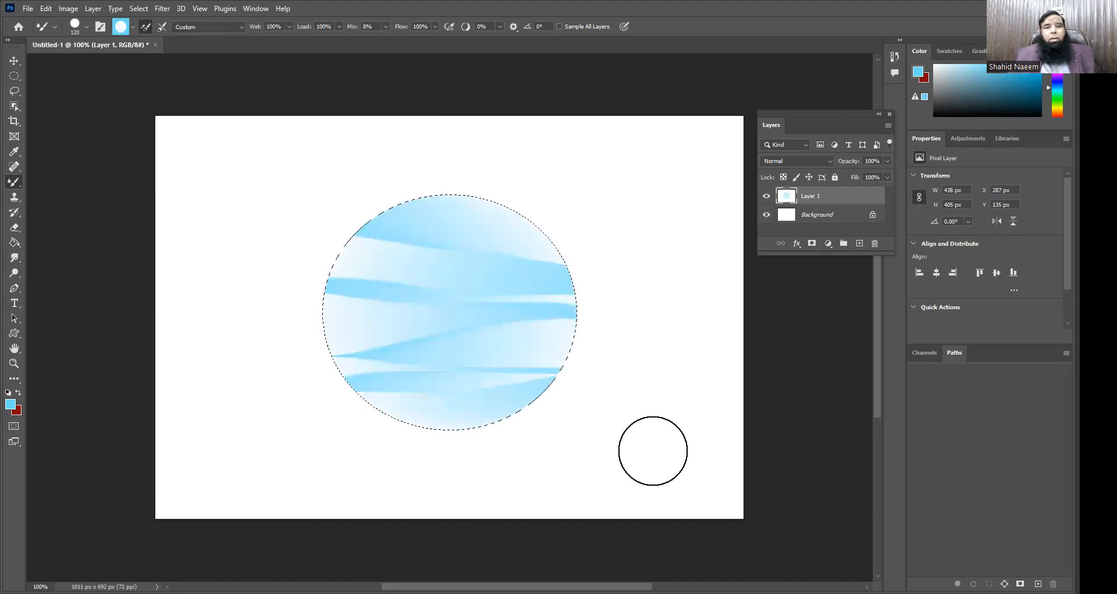
{"action": "key", "text": "ctrl+z"}
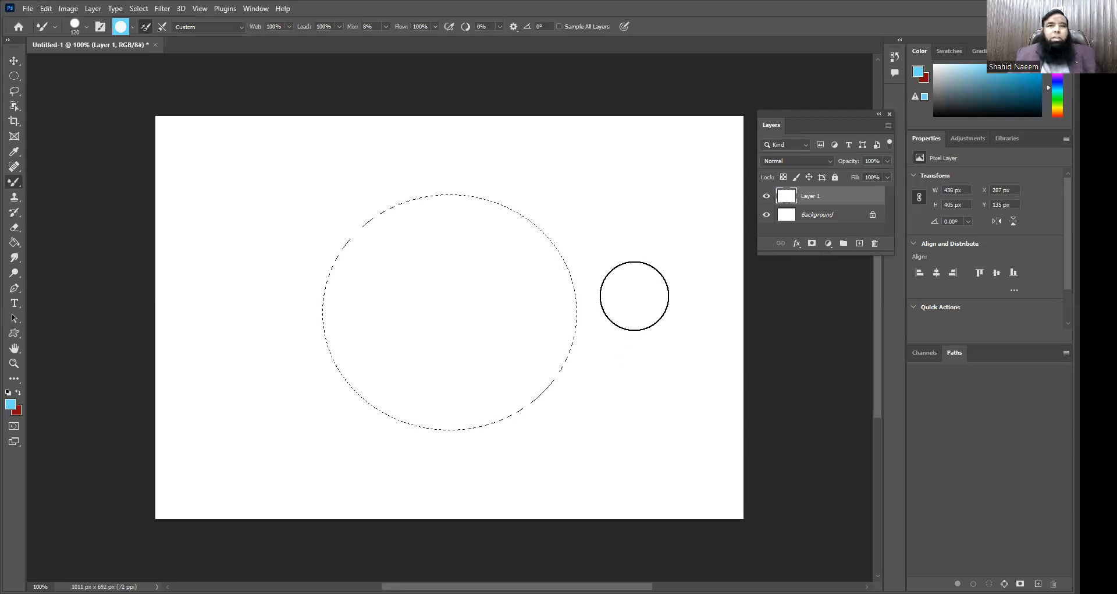
Step: Invert the elliptical selection, paint the area around the ellipse light blue with the Mixer Brush, and deselect
{"action": "left_click", "coordinate": [143, 9]}
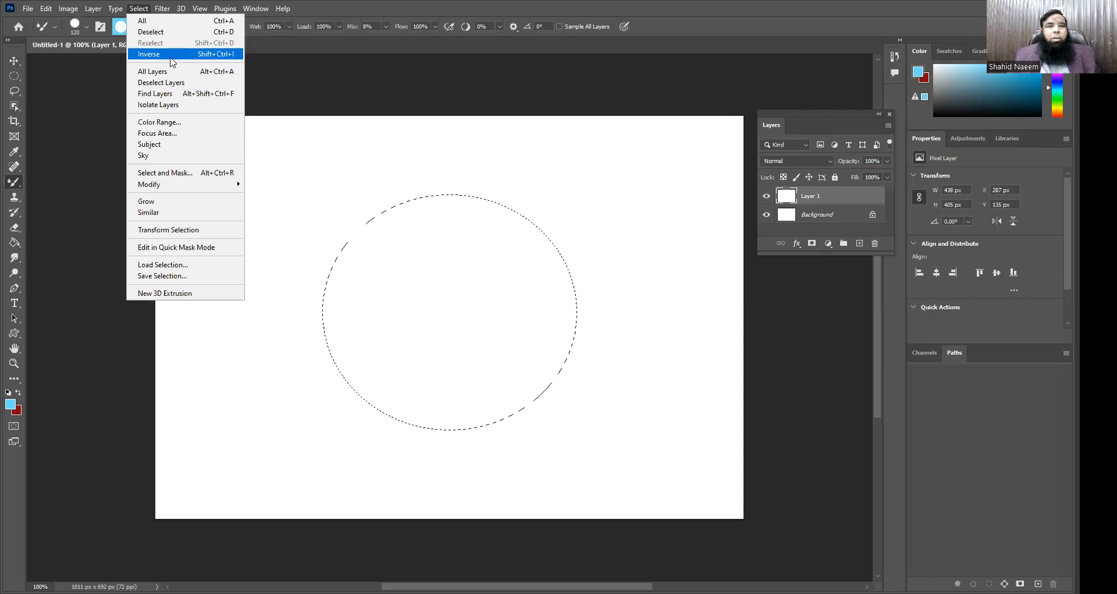
{"action": "left_click", "coordinate": [212, 54]}
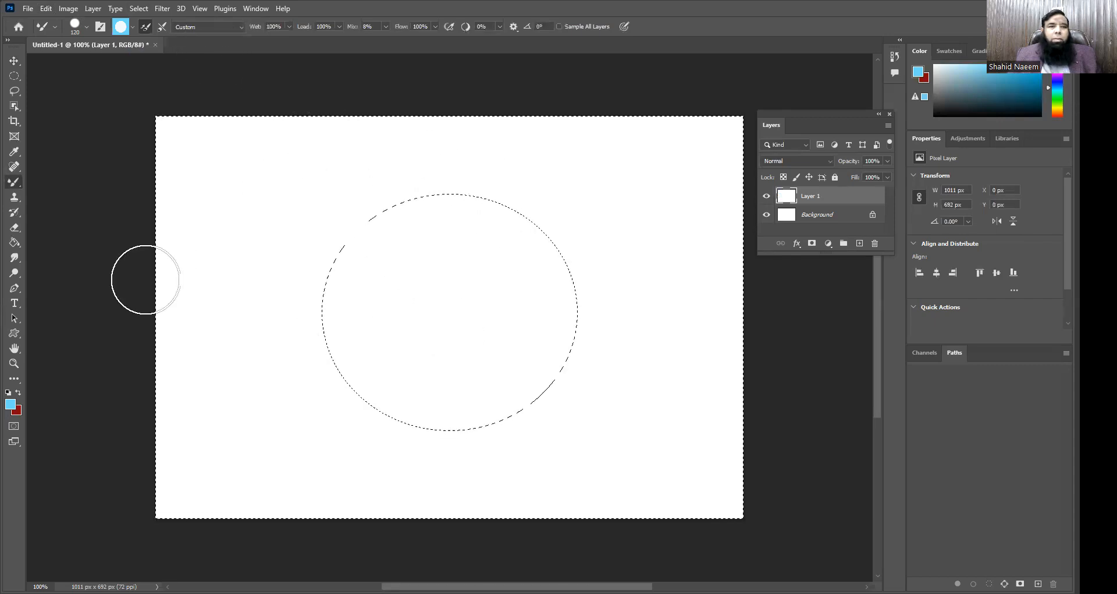
{"action": "mouse_move", "coordinate": [130, 140]}
{"action": "left_mouse_down"}
{"action": "mouse_move", "coordinate": [451, 157]}
{"action": "mouse_move", "coordinate": [716, 139]}
{"action": "mouse_move", "coordinate": [133, 132]}
{"action": "mouse_move", "coordinate": [94, 174]}
{"action": "mouse_move", "coordinate": [612, 214]}
{"action": "mouse_move", "coordinate": [732, 207]}
{"action": "mouse_move", "coordinate": [733, 193]}
{"action": "mouse_move", "coordinate": [445, 204]}
{"action": "mouse_move", "coordinate": [110, 255]}
{"action": "mouse_move", "coordinate": [159, 198]}
{"action": "mouse_move", "coordinate": [231, 420]}
{"action": "mouse_move", "coordinate": [235, 250]}
{"action": "mouse_move", "coordinate": [194, 253]}
{"action": "mouse_move", "coordinate": [204, 366]}
{"action": "mouse_move", "coordinate": [166, 385]}
{"action": "mouse_move", "coordinate": [232, 391]}
{"action": "mouse_move", "coordinate": [93, 345]}
{"action": "mouse_move", "coordinate": [167, 326]}
{"action": "mouse_move", "coordinate": [282, 351]}
{"action": "mouse_move", "coordinate": [545, 295]}
{"action": "mouse_move", "coordinate": [788, 279]}
{"action": "mouse_move", "coordinate": [806, 250]}
{"action": "mouse_move", "coordinate": [327, 266]}
{"action": "mouse_move", "coordinate": [171, 256]}
{"action": "mouse_move", "coordinate": [394, 257]}
{"action": "mouse_move", "coordinate": [974, 317]}
{"action": "mouse_move", "coordinate": [549, 354]}
{"action": "mouse_move", "coordinate": [159, 339]}
{"action": "mouse_move", "coordinate": [489, 394]}
{"action": "mouse_move", "coordinate": [857, 394]}
{"action": "mouse_move", "coordinate": [849, 424]}
{"action": "mouse_move", "coordinate": [282, 411]}
{"action": "mouse_move", "coordinate": [39, 449]}
{"action": "mouse_move", "coordinate": [808, 475]}
{"action": "mouse_move", "coordinate": [847, 501]}
{"action": "mouse_move", "coordinate": [251, 499]}
{"action": "mouse_move", "coordinate": [91, 418]}
{"action": "mouse_move", "coordinate": [318, 399]}
{"action": "mouse_move", "coordinate": [910, 389]}
{"action": "mouse_move", "coordinate": [657, 326]}
{"action": "mouse_move", "coordinate": [196, 336]}
{"action": "mouse_move", "coordinate": [36, 303]}
{"action": "mouse_move", "coordinate": [809, 323]}
{"action": "mouse_move", "coordinate": [430, 267]}
{"action": "mouse_move", "coordinate": [101, 244]}
{"action": "mouse_move", "coordinate": [92, 220]}
{"action": "mouse_move", "coordinate": [717, 324]}
{"action": "mouse_move", "coordinate": [781, 370]}
{"action": "mouse_move", "coordinate": [389, 354]}
{"action": "mouse_move", "coordinate": [184, 321]}
{"action": "mouse_move", "coordinate": [192, 273]}
{"action": "mouse_move", "coordinate": [300, 344]}
{"action": "mouse_move", "coordinate": [714, 383]}
{"action": "mouse_move", "coordinate": [182, 380]}
{"action": "mouse_move", "coordinate": [137, 358]}
{"action": "mouse_move", "coordinate": [623, 328]}
{"action": "mouse_move", "coordinate": [742, 305]}
{"action": "mouse_move", "coordinate": [426, 190]}
{"action": "mouse_move", "coordinate": [329, 125]}
{"action": "mouse_move", "coordinate": [895, 241]}
{"action": "mouse_move", "coordinate": [516, 477]}
{"action": "mouse_move", "coordinate": [559, 246]}
{"action": "mouse_move", "coordinate": [466, 157]}
{"action": "mouse_move", "coordinate": [739, 206]}
{"action": "left_mouse_up"}
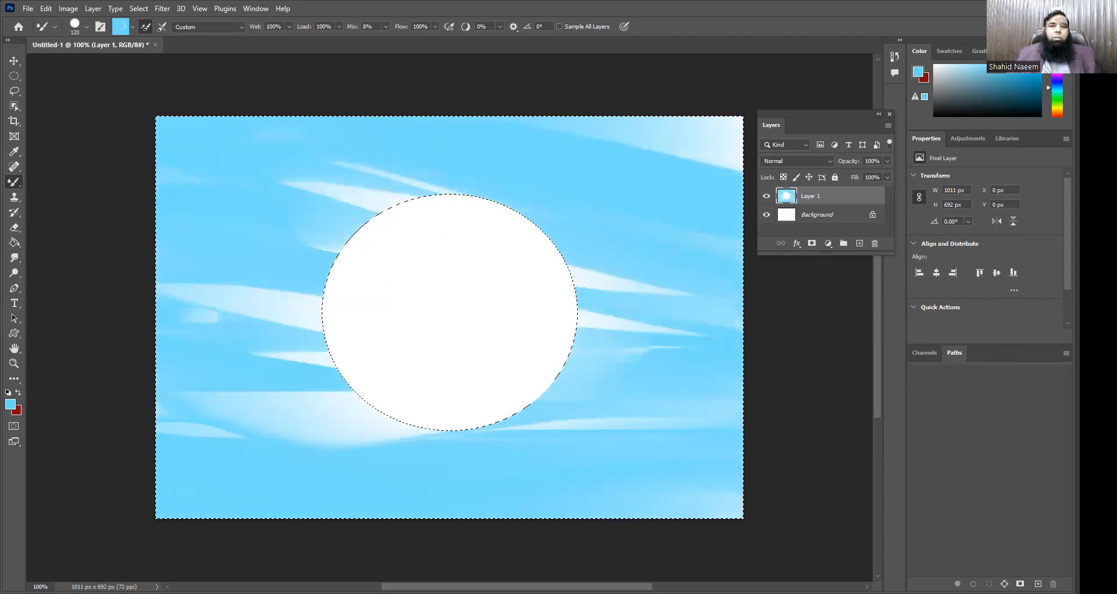
{"action": "key", "text": "ctrl+d"}
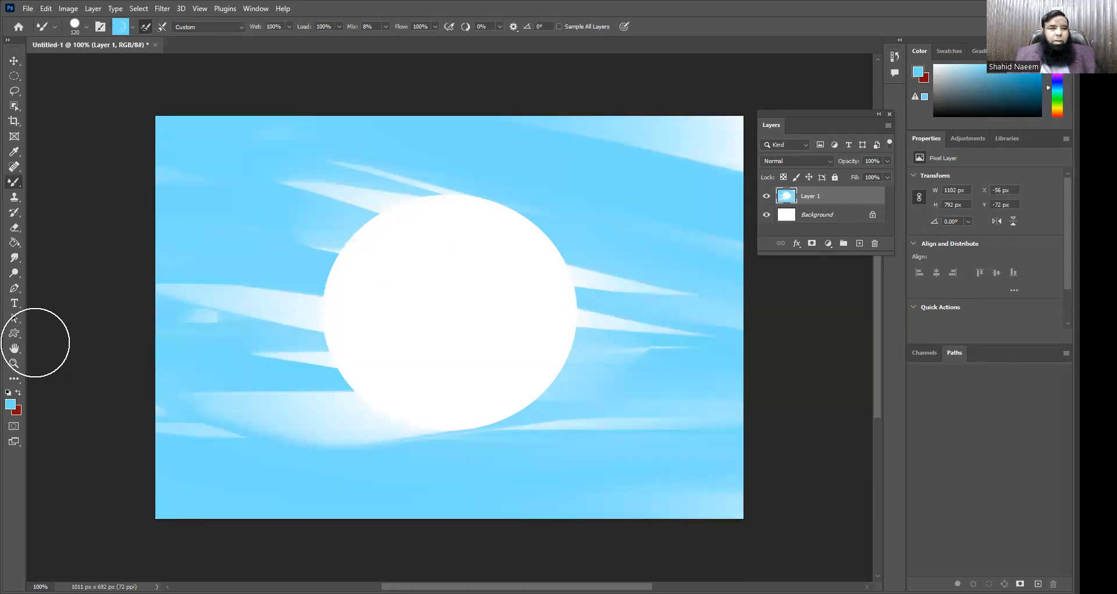
Step: Fill Layer 1 with white over the painted blue surroundings
{"action": "left_click", "coordinate": [49, 9]}
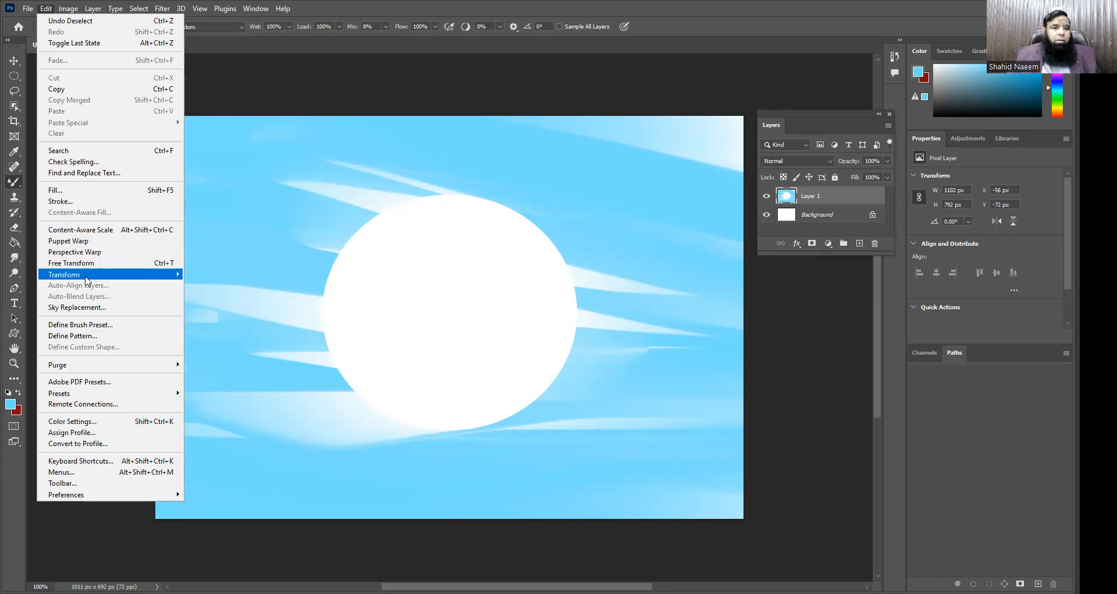
{"action": "left_click", "coordinate": [64, 188]}
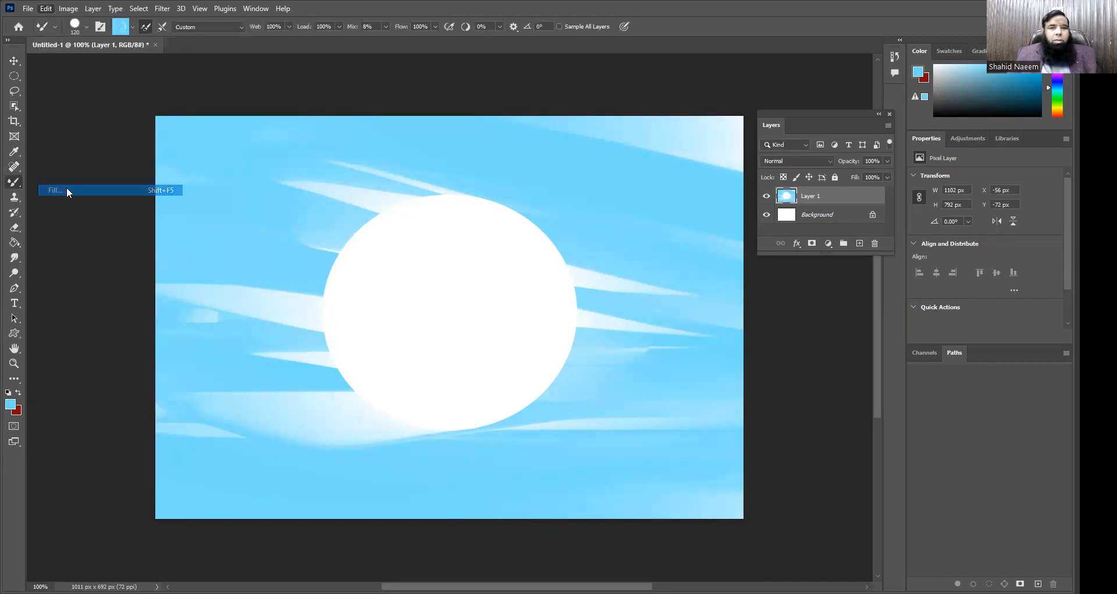
{"action": "left_click", "coordinate": [622, 149]}
{"action": "key", "text": "b"}
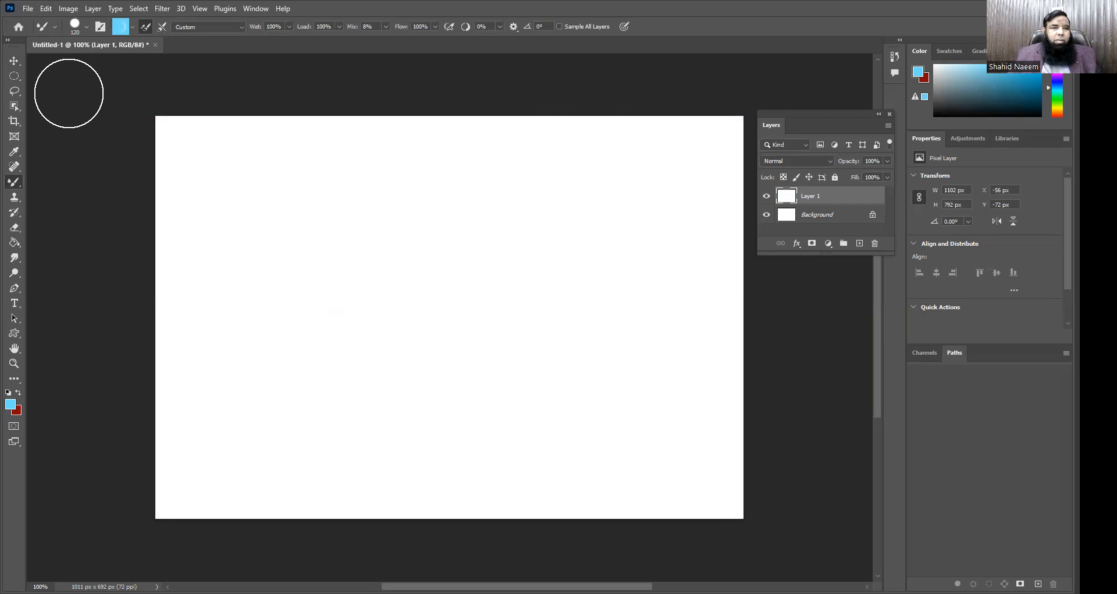
Step: Open make money online (4).jpg from the Downloads folder and convert its Background into an unlocked layer
{"action": "left_click", "coordinate": [27, 10]}
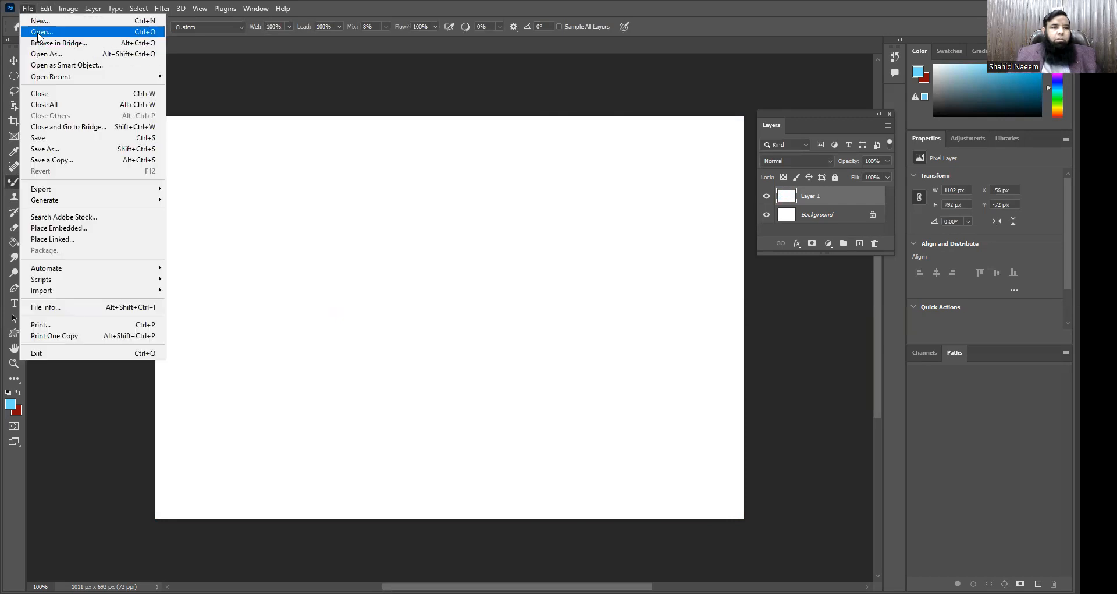
{"action": "left_click", "coordinate": [38, 33]}
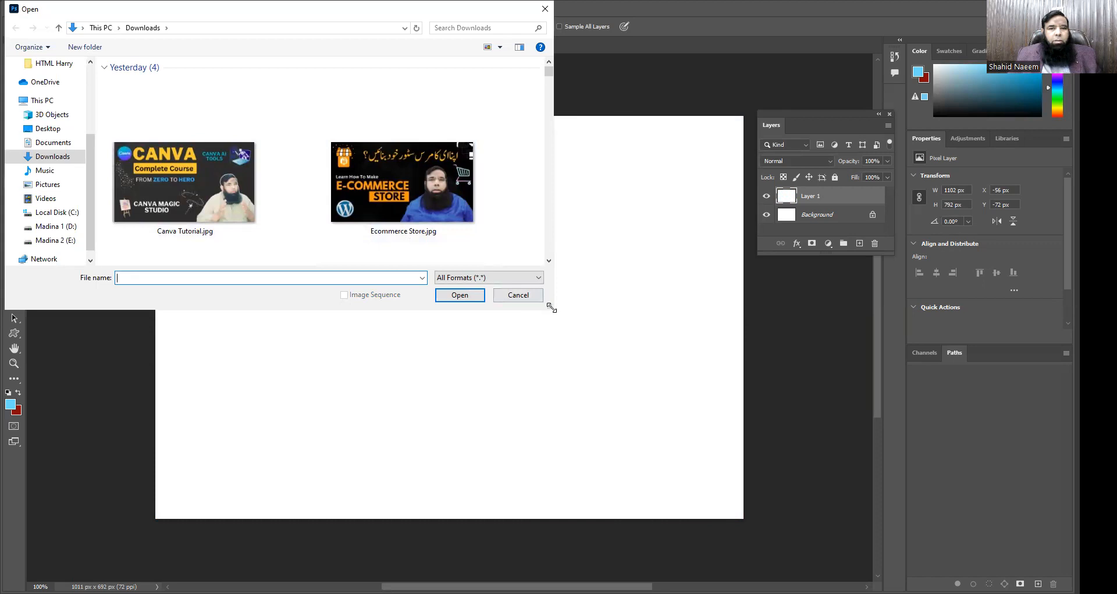
{"action": "left_click", "coordinate": [514, 183]}
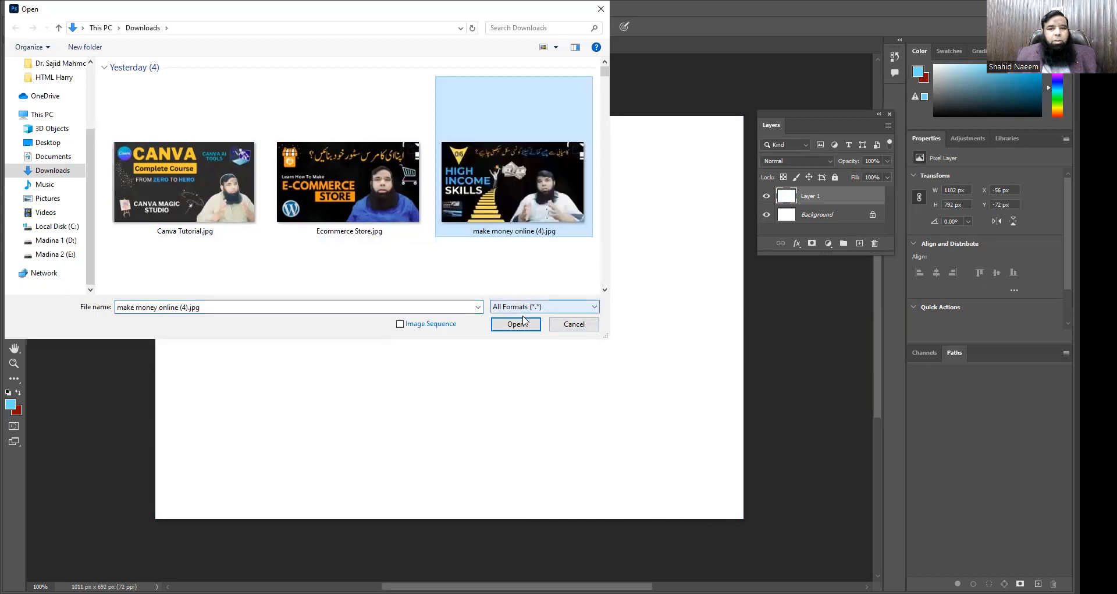
{"action": "left_click", "coordinate": [522, 324]}
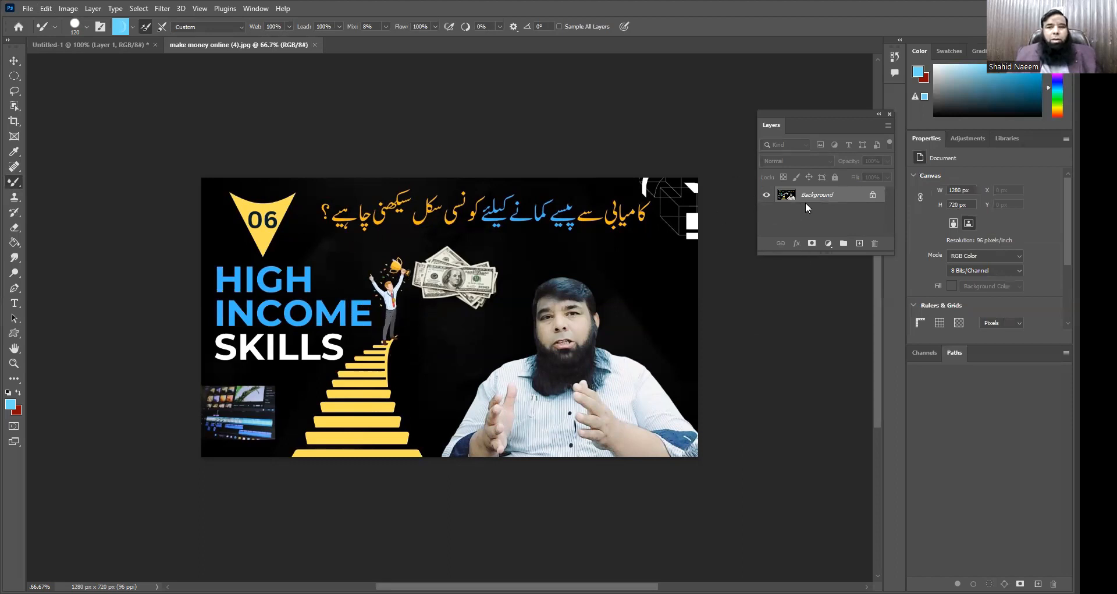
{"action": "double_click", "coordinate": [817, 199]}
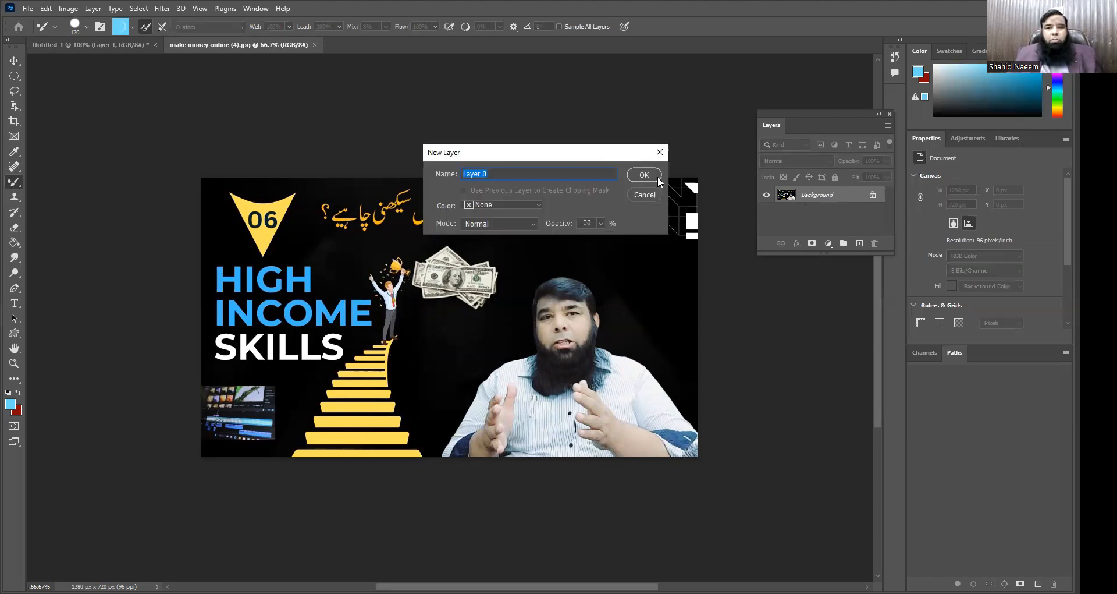
{"action": "left_click", "coordinate": [644, 174]}
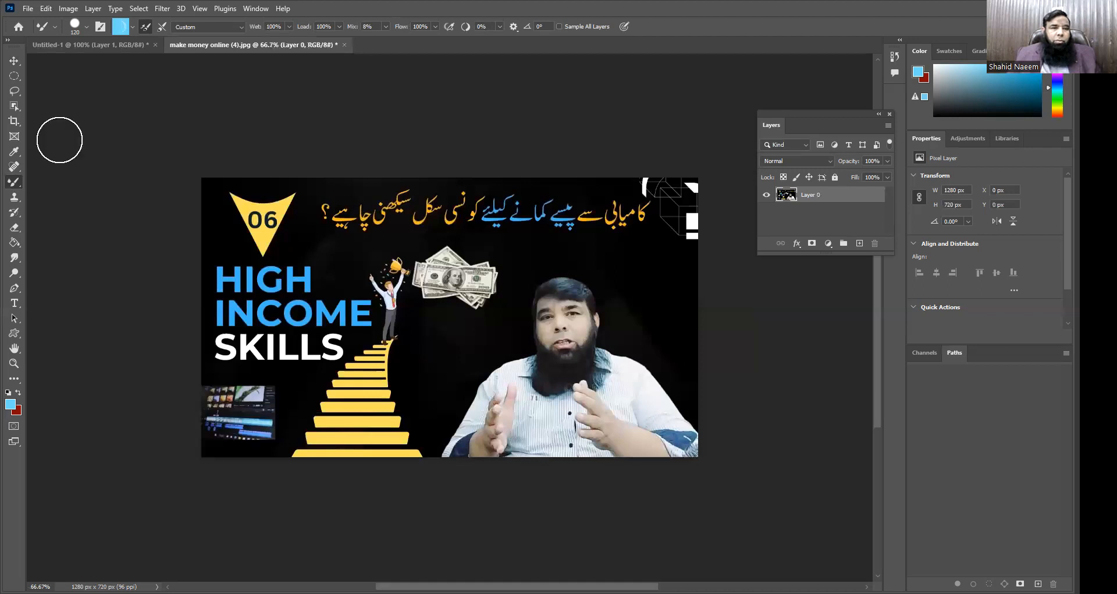
Step: Draw an elliptical selection about 381 by 539 px around the man's head and torso and invert it
{"action": "left_click", "coordinate": [16, 79]}
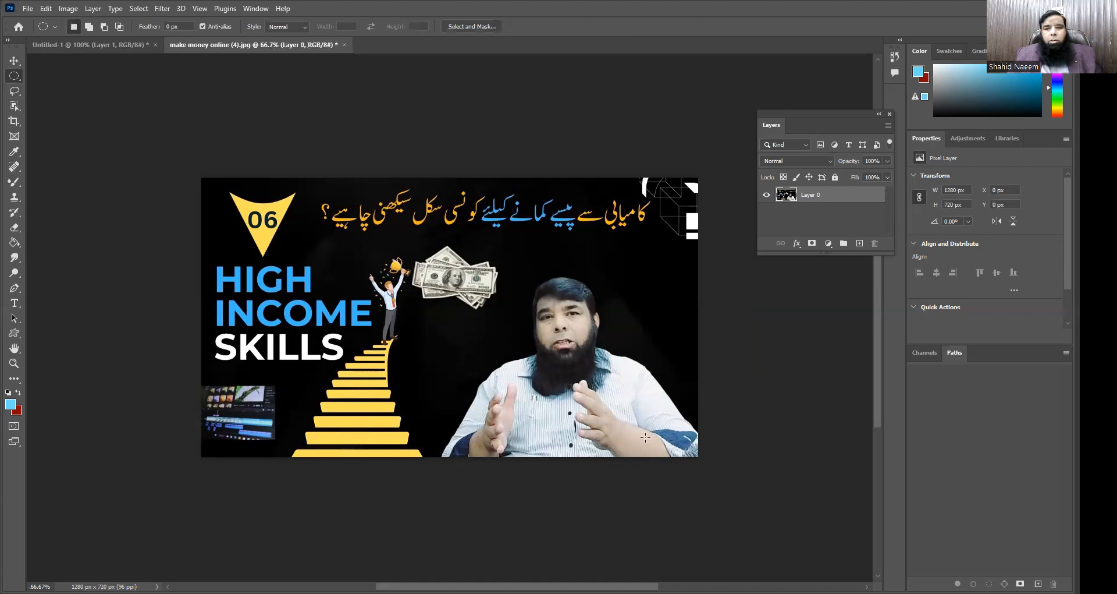
{"action": "left_click_drag", "start_coordinate": [640, 447], "coordinate": [493, 238]}
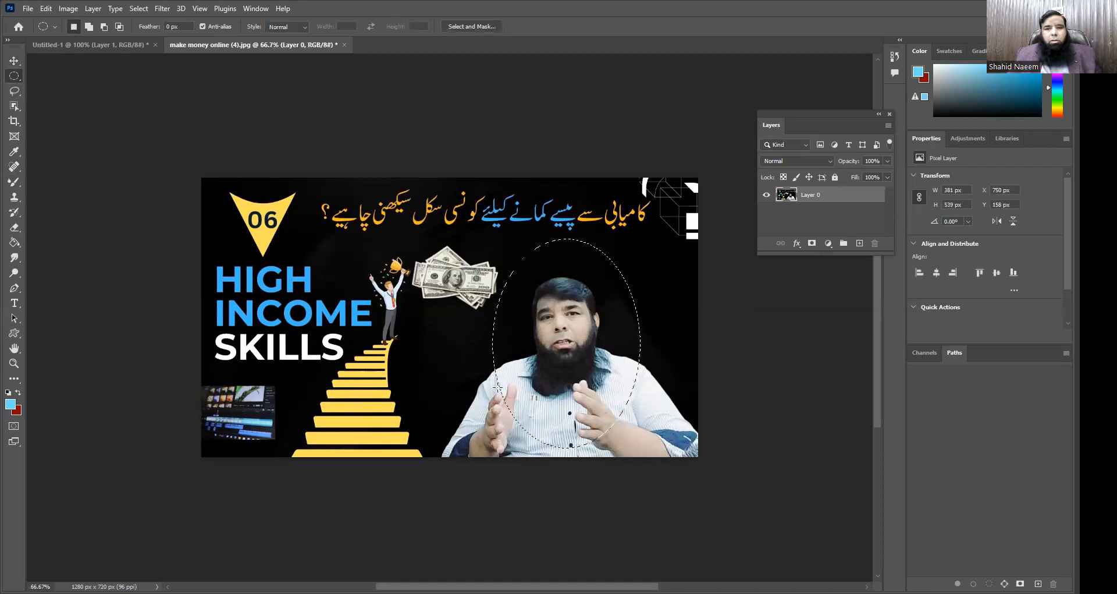
{"action": "left_click", "coordinate": [14, 62]}
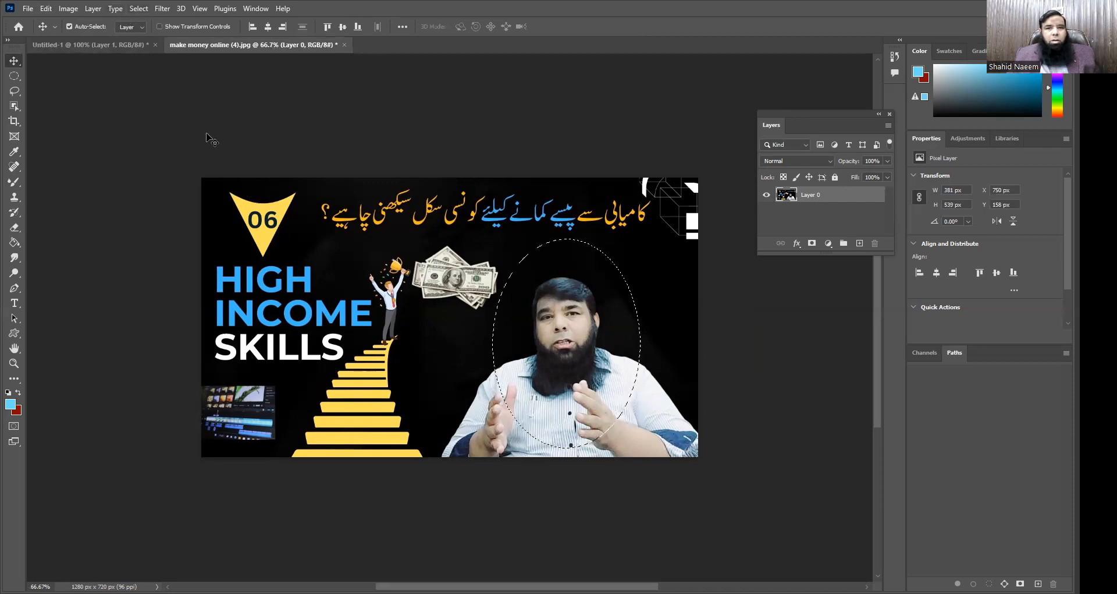
{"action": "left_click", "coordinate": [140, 8]}
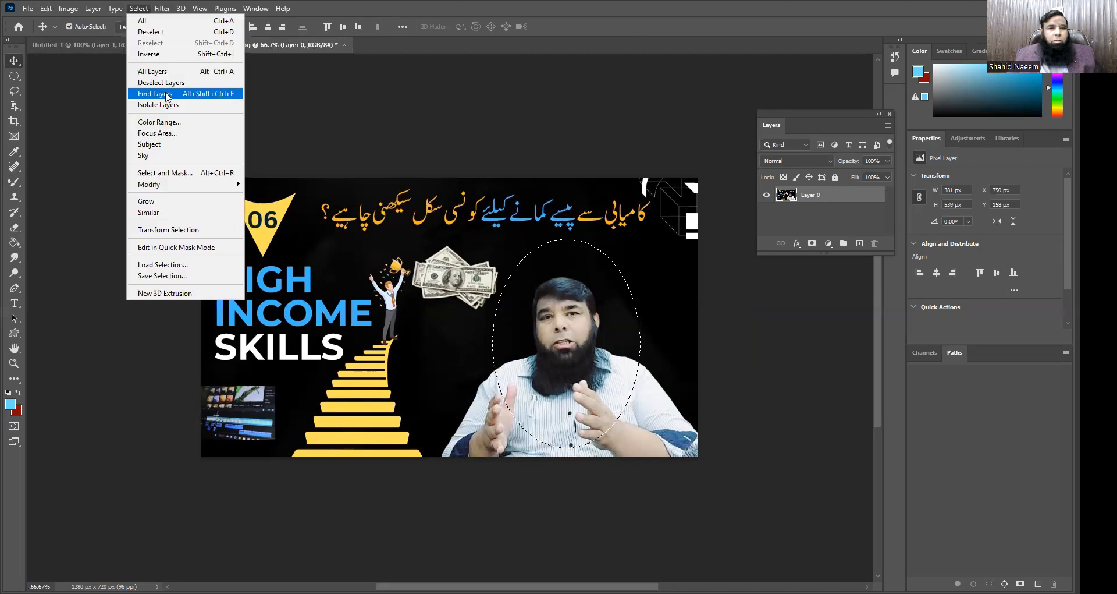
{"action": "left_click", "coordinate": [157, 54]}
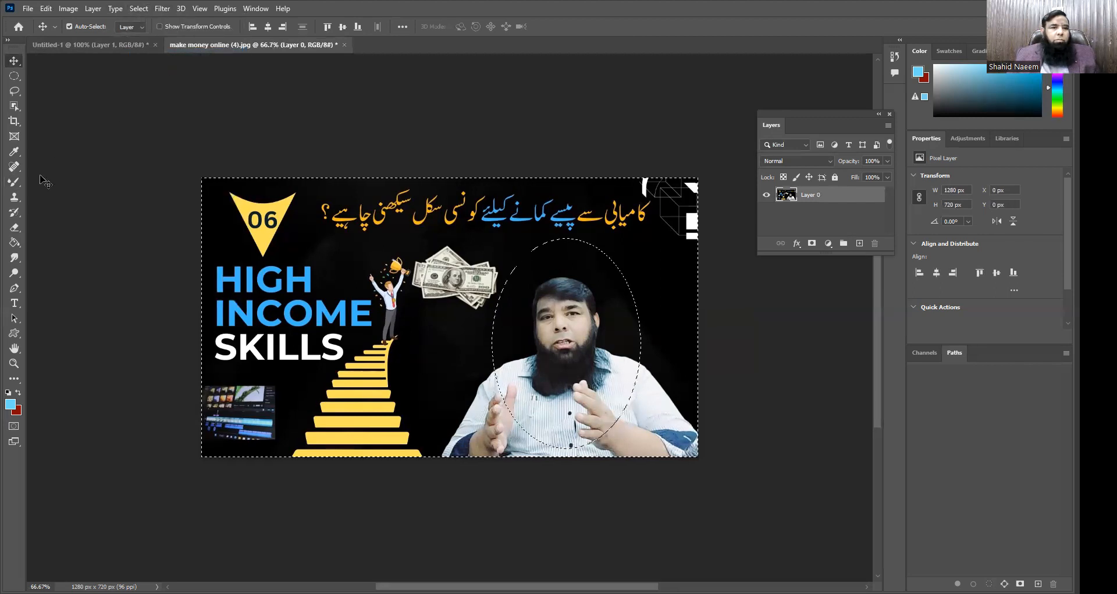
Step: Paint light blue Mixer Brush strokes over everything outside the ellipse around the man, and deselect
{"action": "left_click", "coordinate": [14, 182]}
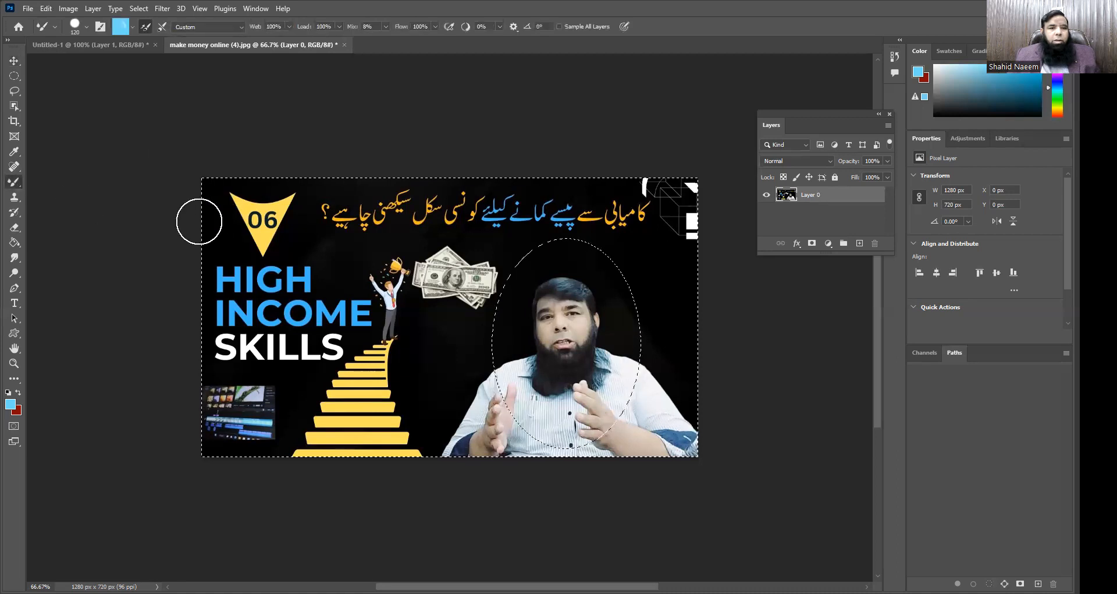
{"action": "mouse_move", "coordinate": [201, 189]}
{"action": "left_mouse_down"}
{"action": "mouse_move", "coordinate": [690, 191]}
{"action": "mouse_move", "coordinate": [703, 201]}
{"action": "mouse_move", "coordinate": [219, 211]}
{"action": "mouse_move", "coordinate": [190, 227]}
{"action": "mouse_move", "coordinate": [700, 238]}
{"action": "mouse_move", "coordinate": [658, 255]}
{"action": "mouse_move", "coordinate": [233, 248]}
{"action": "mouse_move", "coordinate": [232, 263]}
{"action": "mouse_move", "coordinate": [687, 273]}
{"action": "mouse_move", "coordinate": [635, 296]}
{"action": "mouse_move", "coordinate": [420, 306]}
{"action": "mouse_move", "coordinate": [262, 293]}
{"action": "mouse_move", "coordinate": [216, 272]}
{"action": "mouse_move", "coordinate": [212, 281]}
{"action": "mouse_move", "coordinate": [219, 337]}
{"action": "mouse_move", "coordinate": [671, 307]}
{"action": "mouse_move", "coordinate": [586, 336]}
{"action": "mouse_move", "coordinate": [371, 312]}
{"action": "mouse_move", "coordinate": [647, 372]}
{"action": "mouse_move", "coordinate": [611, 351]}
{"action": "mouse_move", "coordinate": [680, 365]}
{"action": "mouse_move", "coordinate": [652, 426]}
{"action": "left_mouse_up"}
{"action": "mouse_move", "coordinate": [470, 458]}
{"action": "left_mouse_down"}
{"action": "mouse_move", "coordinate": [721, 422]}
{"action": "mouse_move", "coordinate": [360, 407]}
{"action": "mouse_move", "coordinate": [163, 342]}
{"action": "mouse_move", "coordinate": [688, 274]}
{"action": "mouse_move", "coordinate": [279, 259]}
{"action": "mouse_move", "coordinate": [40, 237]}
{"action": "left_mouse_up"}
{"action": "mouse_move", "coordinate": [17, 280]}
{"action": "left_mouse_down"}
{"action": "mouse_move", "coordinate": [116, 349]}
{"action": "mouse_move", "coordinate": [401, 386]}
{"action": "mouse_move", "coordinate": [332, 407]}
{"action": "mouse_move", "coordinate": [329, 444]}
{"action": "mouse_move", "coordinate": [359, 456]}
{"action": "mouse_move", "coordinate": [661, 442]}
{"action": "mouse_move", "coordinate": [386, 394]}
{"action": "mouse_move", "coordinate": [716, 370]}
{"action": "mouse_move", "coordinate": [681, 364]}
{"action": "mouse_move", "coordinate": [679, 399]}
{"action": "mouse_move", "coordinate": [439, 394]}
{"action": "mouse_move", "coordinate": [715, 427]}
{"action": "mouse_move", "coordinate": [407, 369]}
{"action": "mouse_move", "coordinate": [289, 389]}
{"action": "mouse_move", "coordinate": [507, 429]}
{"action": "mouse_move", "coordinate": [176, 417]}
{"action": "mouse_move", "coordinate": [369, 449]}
{"action": "left_mouse_up"}
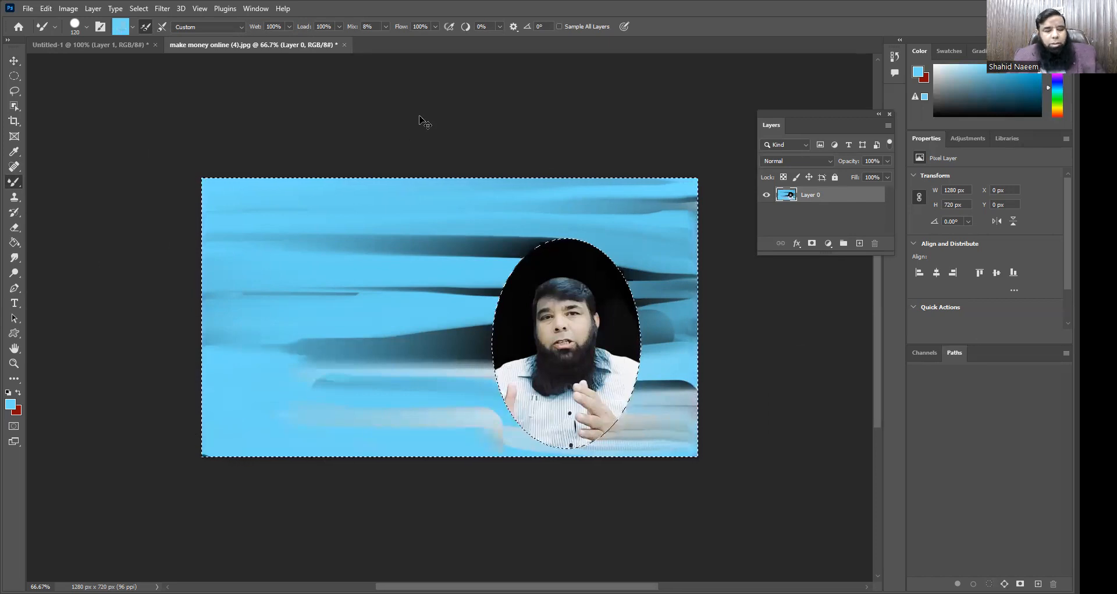
{"action": "key", "text": "ctrl+d"}
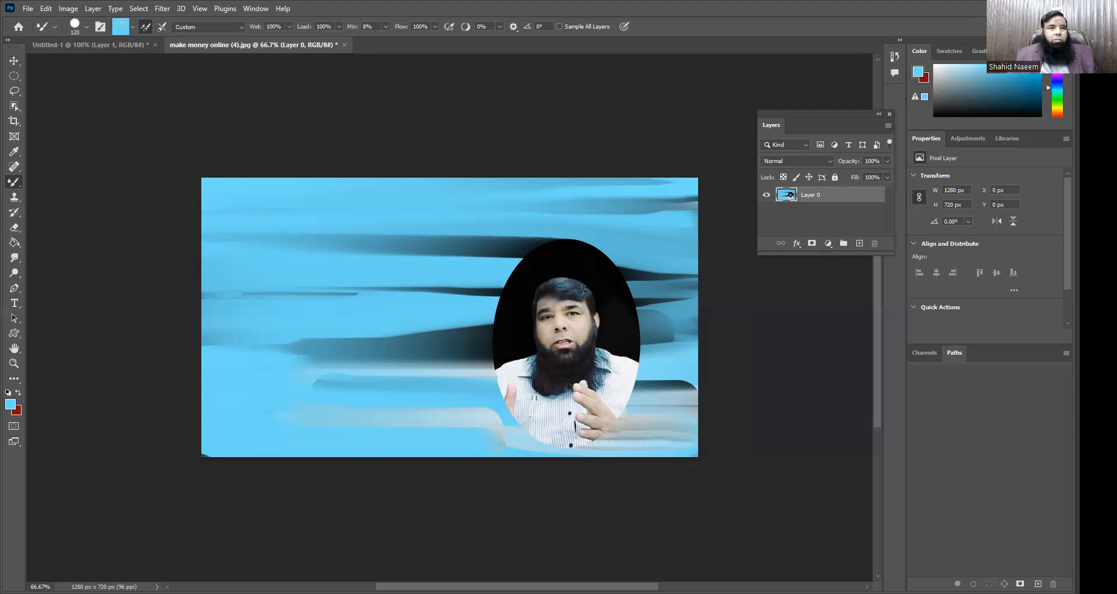
Step: Undo the deselection and close make money online (4).jpg without saving the painted changes
{"action": "left_click", "coordinate": [45, 8]}
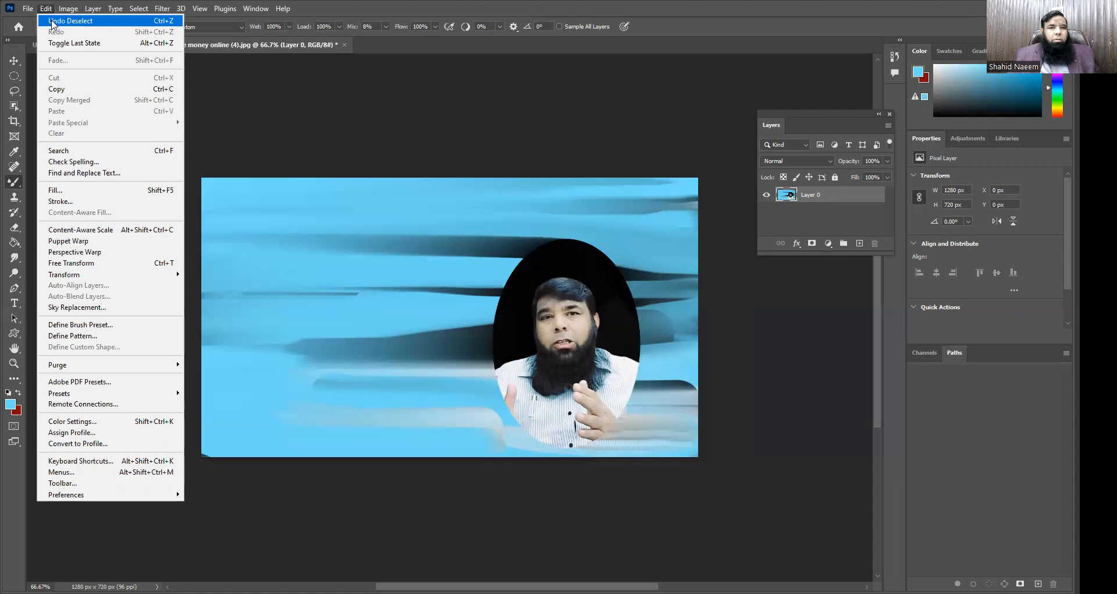
{"action": "left_click", "coordinate": [52, 22]}
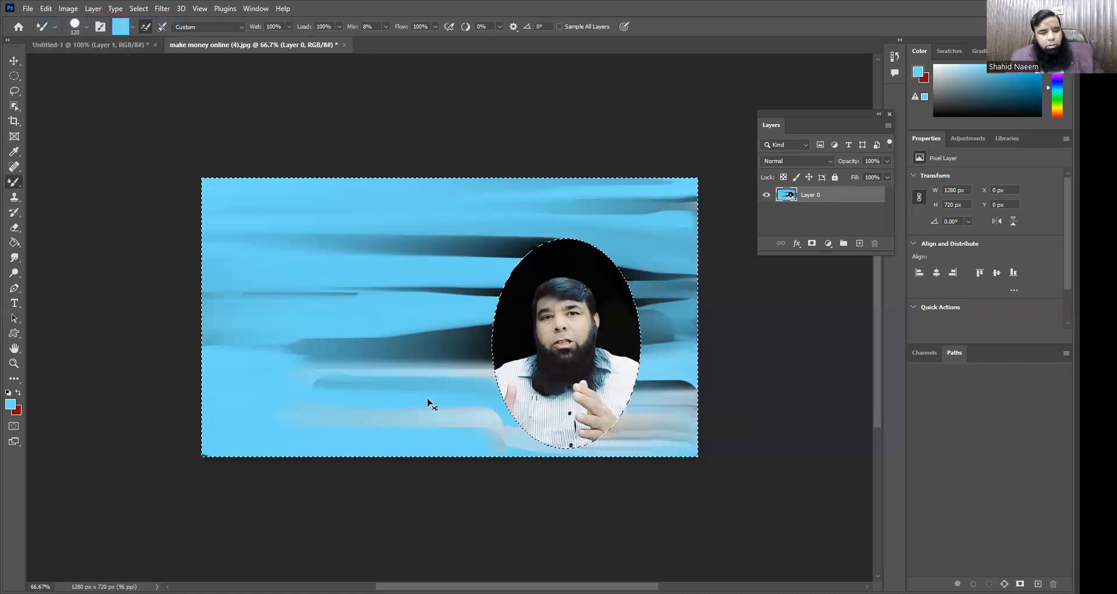
{"action": "left_click", "coordinate": [28, 9]}
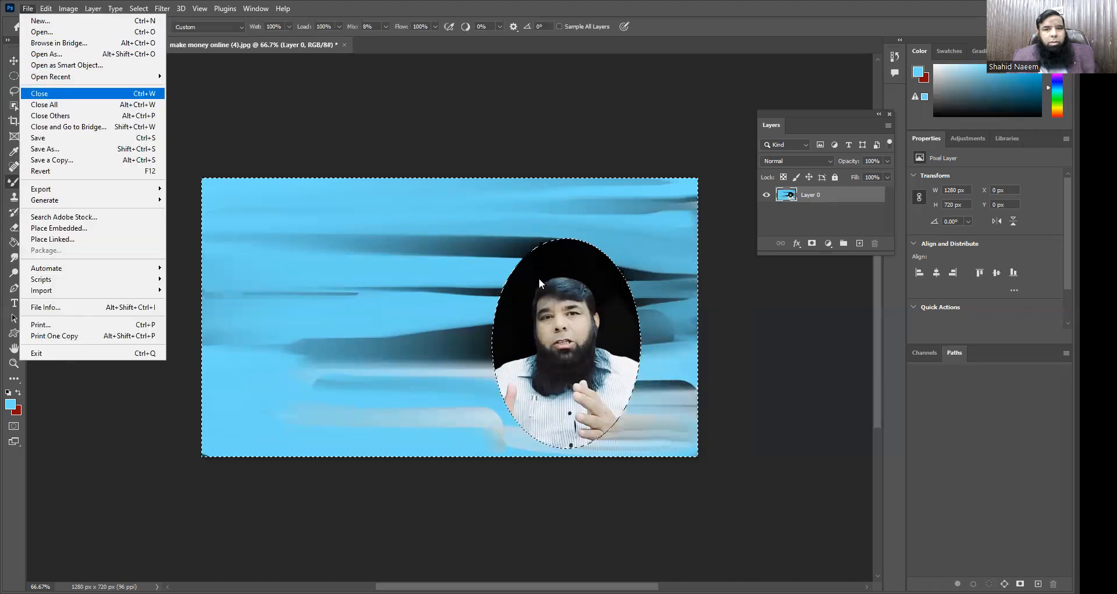
{"action": "left_click", "coordinate": [541, 228]}
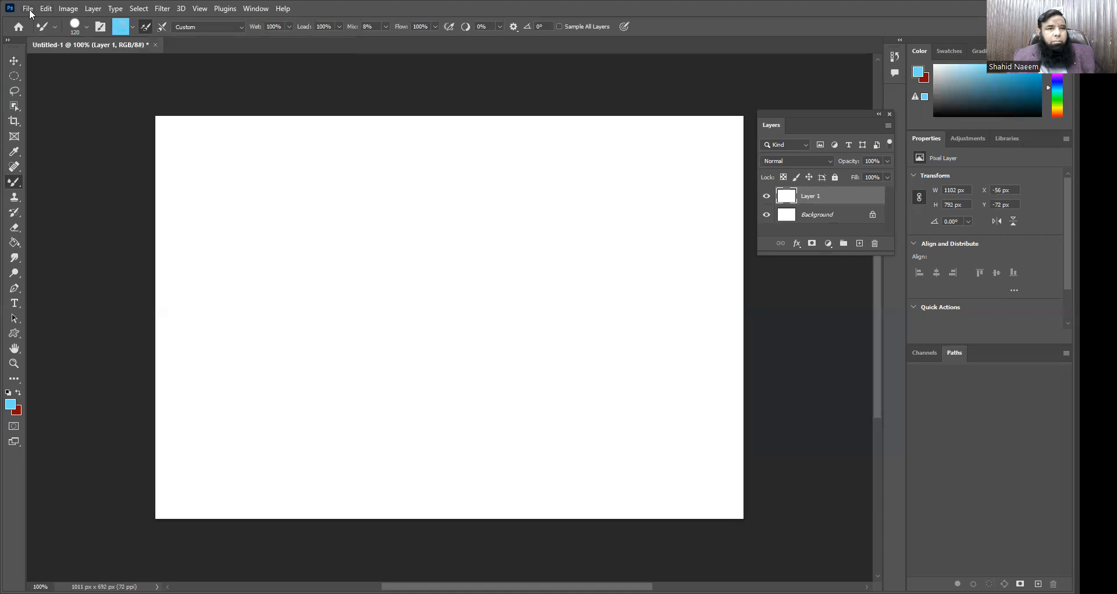
Step: Reopen make money online (4).jpg from Downloads and draw an elliptical selection around the man's head and torso
{"action": "left_click", "coordinate": [27, 9]}
{"action": "left_click", "coordinate": [531, 294]}
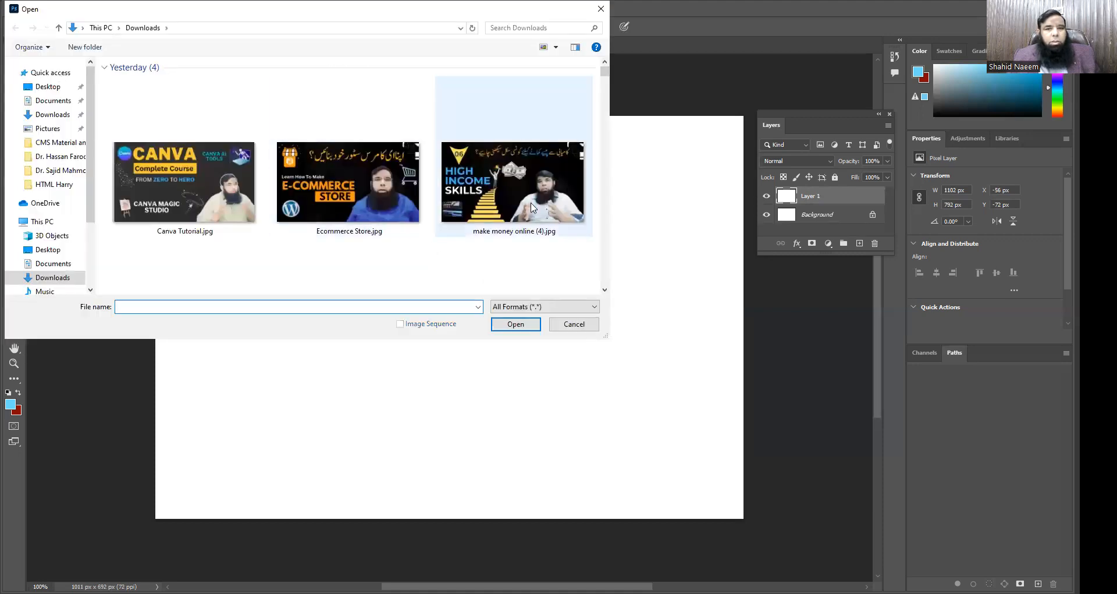
{"action": "left_click", "coordinate": [531, 207]}
{"action": "left_click", "coordinate": [529, 325]}
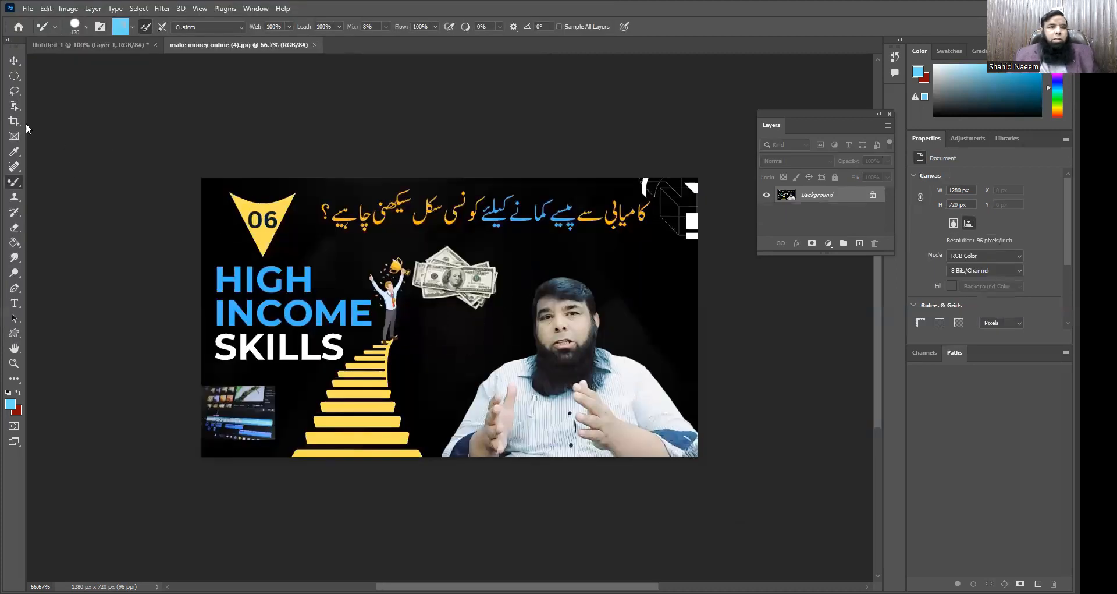
{"action": "left_click", "coordinate": [14, 76]}
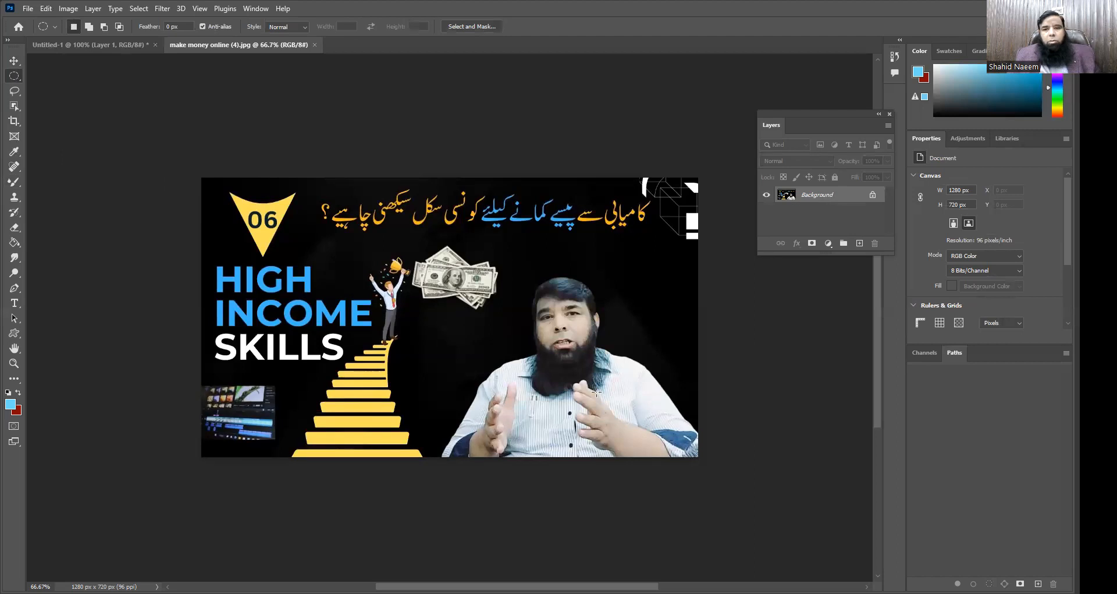
{"action": "left_click_drag", "start_coordinate": [505, 228], "coordinate": [634, 437]}
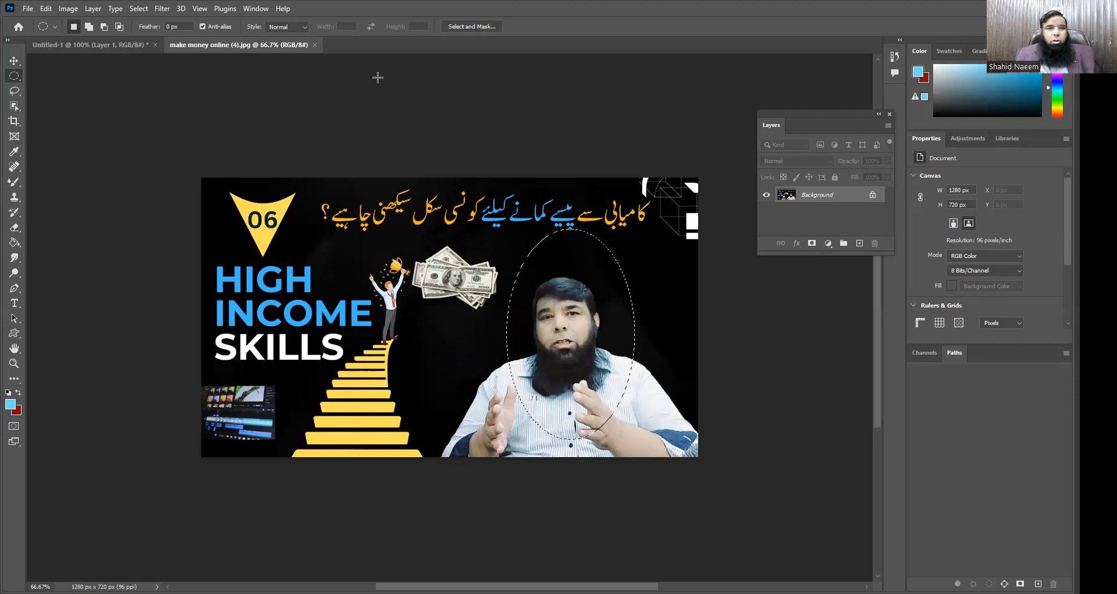
Step: Invert the elliptical selection around the man and feather it with a 60-pixel radius
{"action": "left_click", "coordinate": [139, 8]}
{"action": "left_click", "coordinate": [148, 54]}
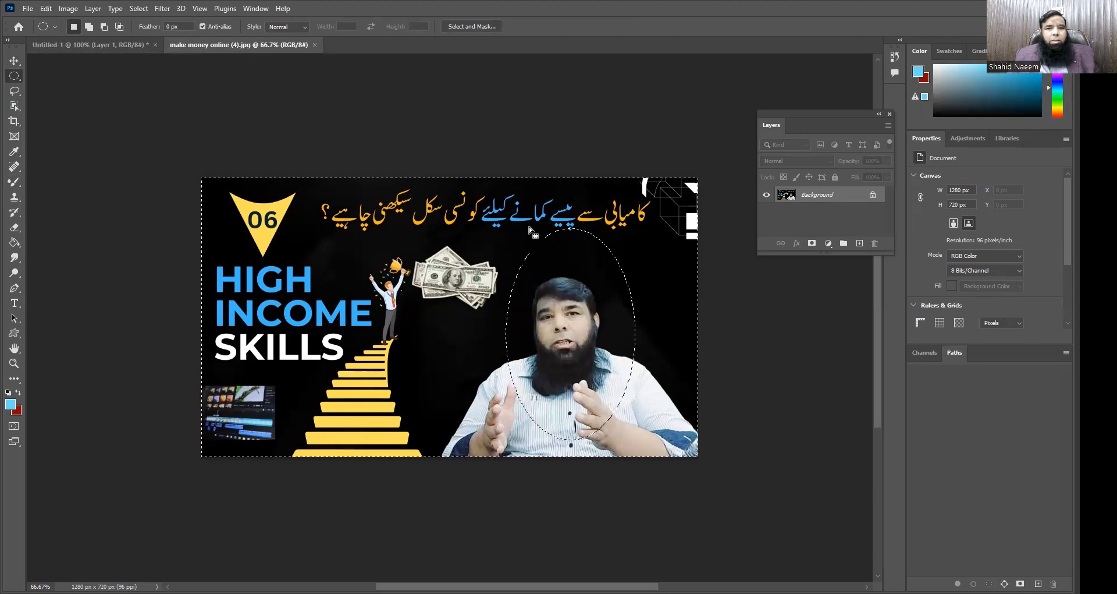
{"action": "right_click", "coordinate": [528, 225]}
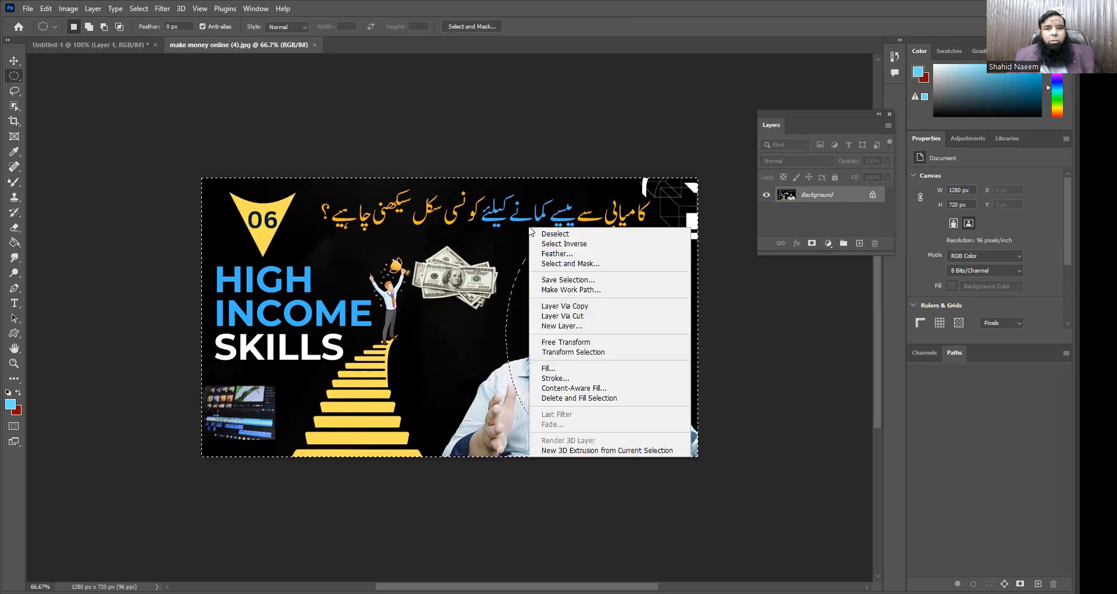
{"action": "left_click", "coordinate": [573, 255]}
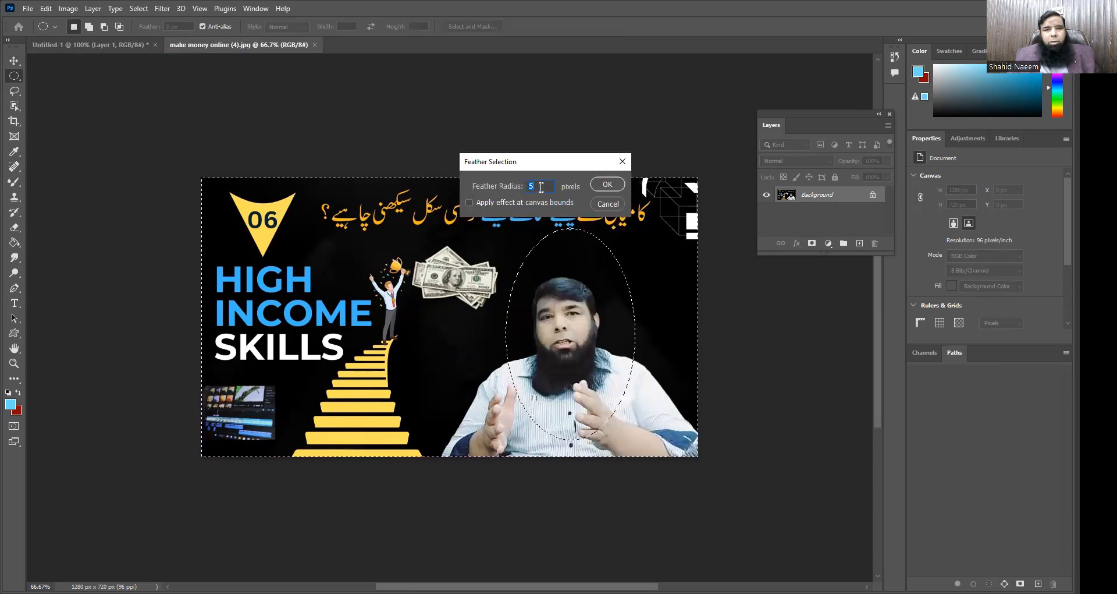
{"action": "type", "text": "60"}
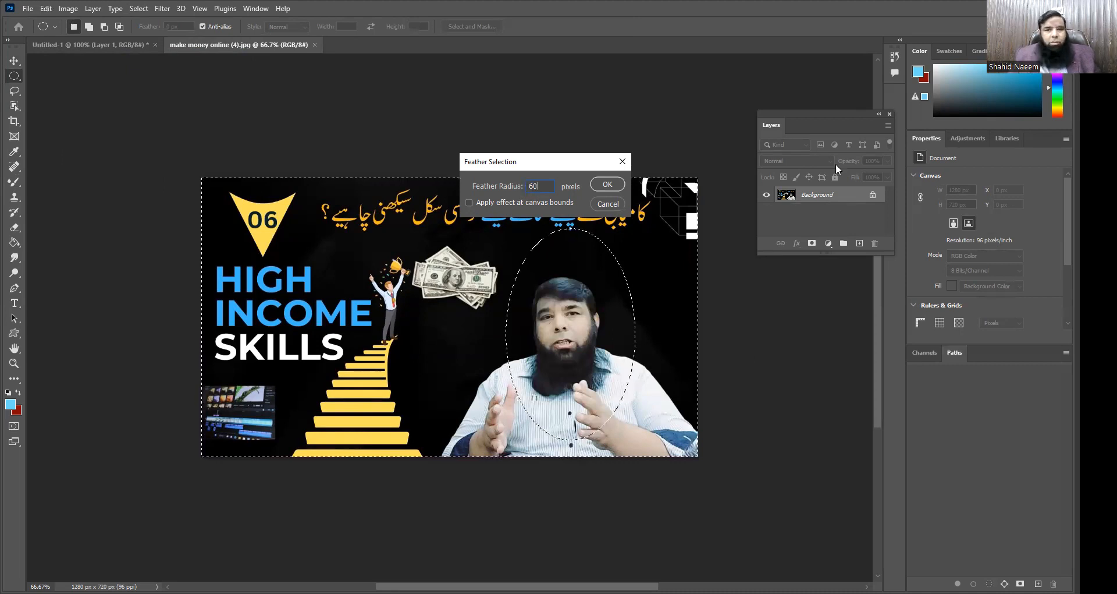
{"action": "left_click", "coordinate": [605, 185]}
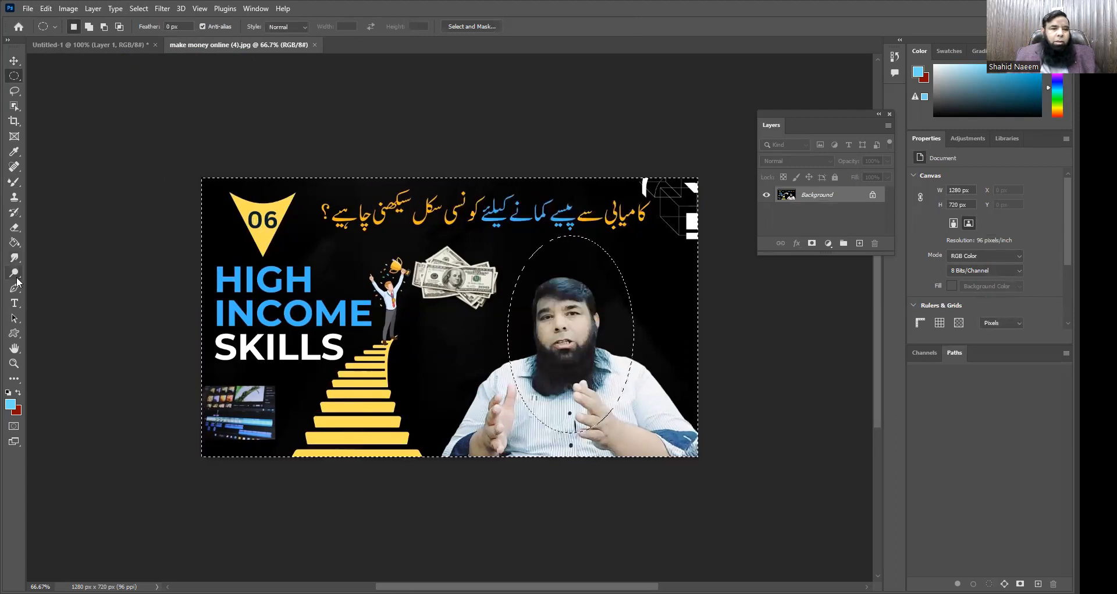
Step: Paint light blue Mixer Brush strokes across the photo outside the feathered ellipse around the man
{"action": "left_click", "coordinate": [13, 246]}
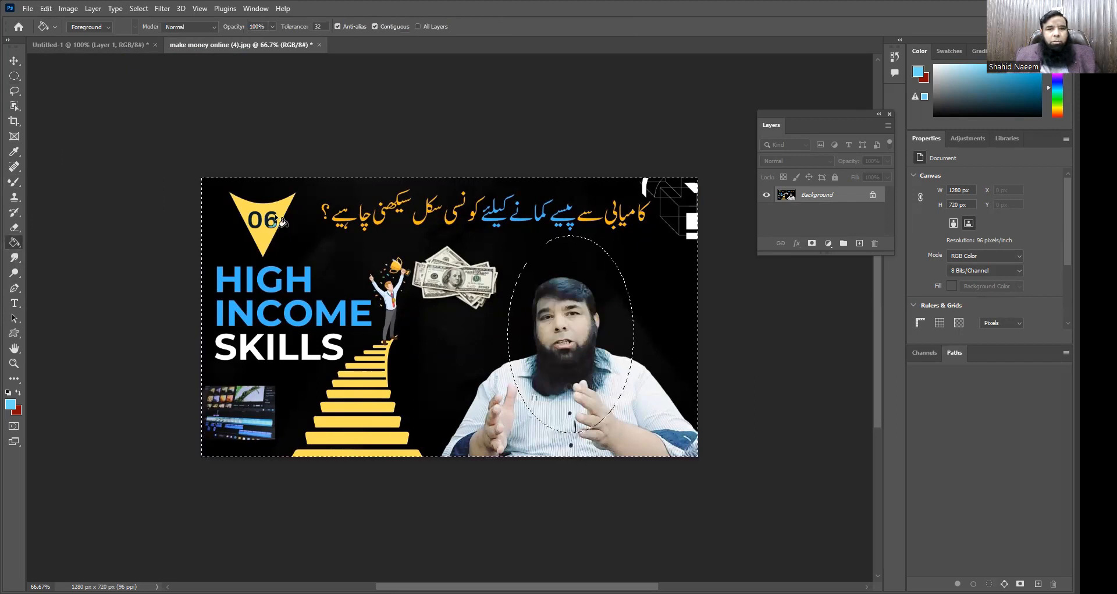
{"action": "left_click", "coordinate": [14, 183]}
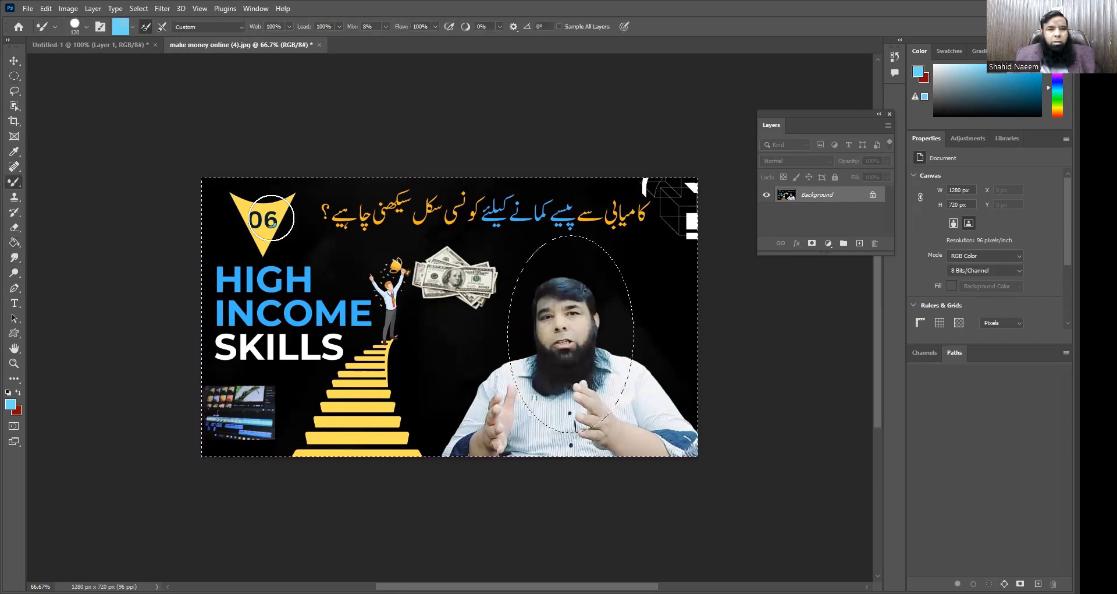
{"action": "mouse_move", "coordinate": [210, 187]}
{"action": "left_mouse_down"}
{"action": "mouse_move", "coordinate": [707, 190]}
{"action": "mouse_move", "coordinate": [655, 205]}
{"action": "mouse_move", "coordinate": [230, 237]}
{"action": "mouse_move", "coordinate": [305, 249]}
{"action": "mouse_move", "coordinate": [699, 247]}
{"action": "mouse_move", "coordinate": [618, 267]}
{"action": "mouse_move", "coordinate": [246, 302]}
{"action": "mouse_move", "coordinate": [719, 318]}
{"action": "left_mouse_up"}
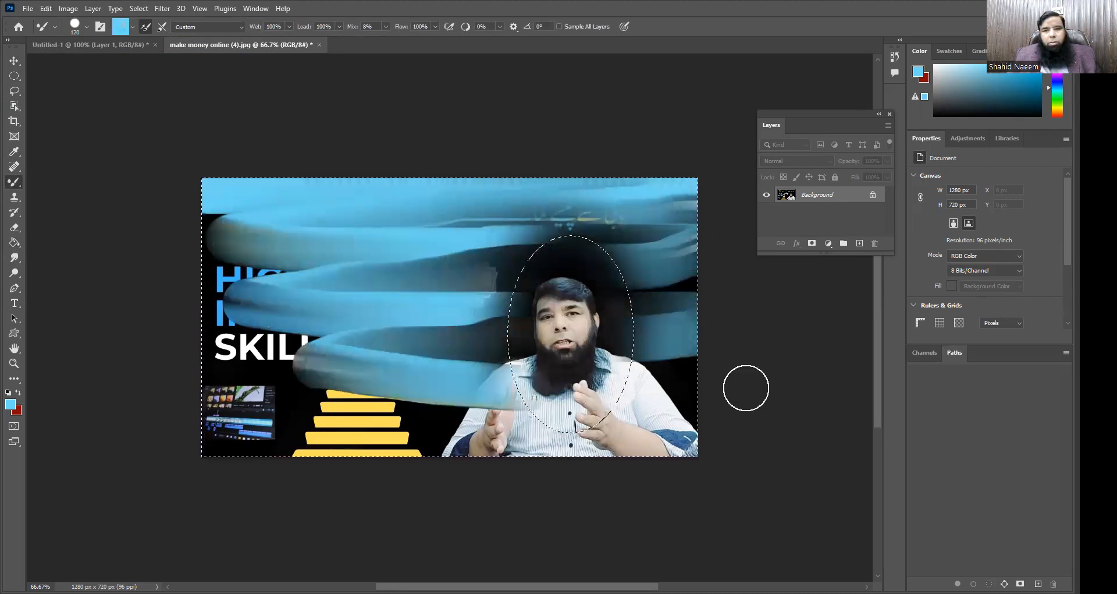
{"action": "left_click_drag", "start_coordinate": [353, 433], "coordinate": [629, 438]}
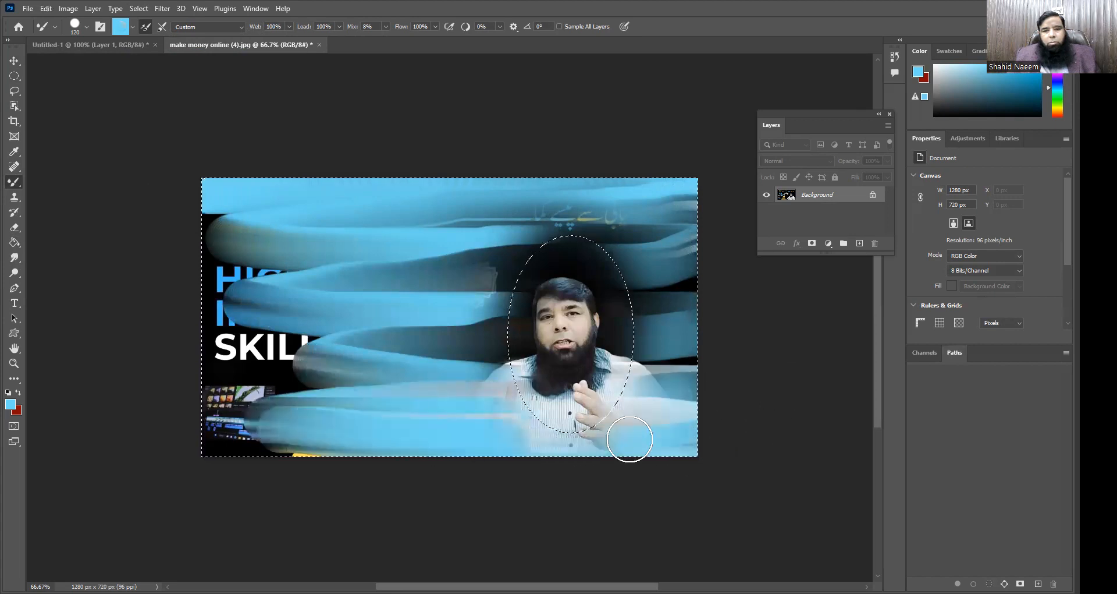
{"action": "mouse_move", "coordinate": [508, 381]}
{"action": "left_mouse_down"}
{"action": "mouse_move", "coordinate": [498, 283]}
{"action": "mouse_move", "coordinate": [511, 245]}
{"action": "mouse_move", "coordinate": [475, 339]}
{"action": "mouse_move", "coordinate": [487, 303]}
{"action": "mouse_move", "coordinate": [501, 314]}
{"action": "mouse_move", "coordinate": [461, 326]}
{"action": "mouse_move", "coordinate": [529, 405]}
{"action": "left_mouse_up"}
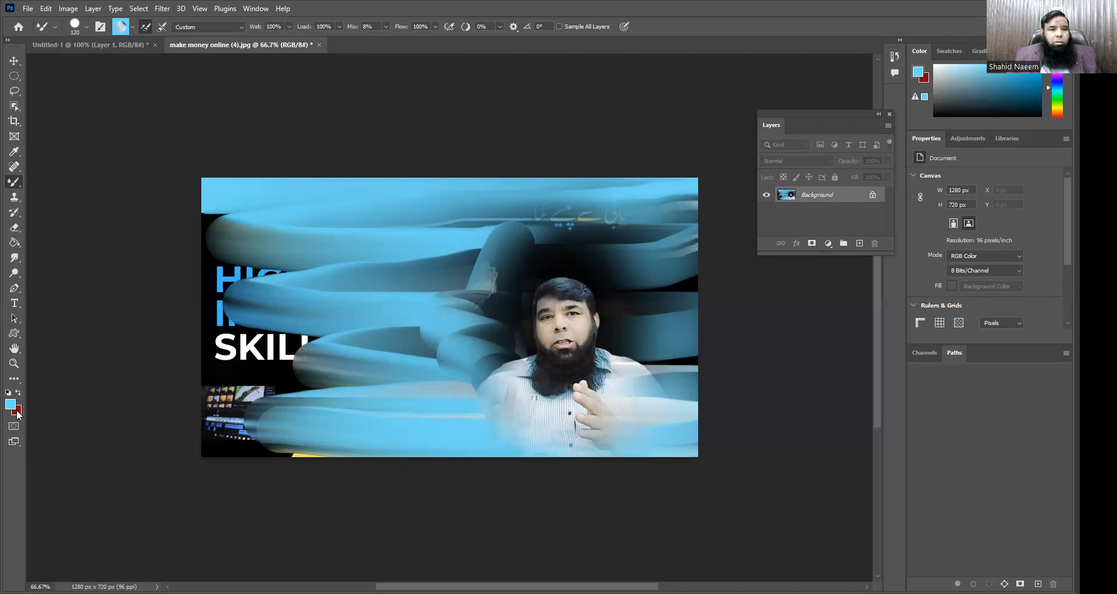
Step: Swap the foreground and background colors and paint red Mixer Brush strokes over the blue area outside the ellipse
{"action": "left_click", "coordinate": [18, 392]}
{"action": "mouse_move", "coordinate": [221, 195]}
{"action": "left_mouse_down"}
{"action": "mouse_move", "coordinate": [426, 189]}
{"action": "mouse_move", "coordinate": [677, 216]}
{"action": "mouse_move", "coordinate": [417, 224]}
{"action": "mouse_move", "coordinate": [670, 259]}
{"action": "mouse_move", "coordinate": [372, 296]}
{"action": "mouse_move", "coordinate": [687, 372]}
{"action": "mouse_move", "coordinate": [396, 429]}
{"action": "mouse_move", "coordinate": [599, 442]}
{"action": "mouse_move", "coordinate": [133, 444]}
{"action": "left_mouse_up"}
{"action": "mouse_move", "coordinate": [197, 217]}
{"action": "left_mouse_down"}
{"action": "mouse_move", "coordinate": [199, 394]}
{"action": "mouse_move", "coordinate": [237, 323]}
{"action": "mouse_move", "coordinate": [249, 230]}
{"action": "mouse_move", "coordinate": [232, 377]}
{"action": "mouse_move", "coordinate": [360, 427]}
{"action": "mouse_move", "coordinate": [281, 419]}
{"action": "mouse_move", "coordinate": [327, 403]}
{"action": "mouse_move", "coordinate": [471, 398]}
{"action": "mouse_move", "coordinate": [308, 419]}
{"action": "mouse_move", "coordinate": [482, 395]}
{"action": "mouse_move", "coordinate": [489, 349]}
{"action": "mouse_move", "coordinate": [522, 315]}
{"action": "mouse_move", "coordinate": [542, 228]}
{"action": "mouse_move", "coordinate": [493, 311]}
{"action": "mouse_move", "coordinate": [505, 256]}
{"action": "mouse_move", "coordinate": [454, 354]}
{"action": "mouse_move", "coordinate": [484, 341]}
{"action": "mouse_move", "coordinate": [490, 372]}
{"action": "mouse_move", "coordinate": [507, 376]}
{"action": "mouse_move", "coordinate": [487, 400]}
{"action": "mouse_move", "coordinate": [604, 439]}
{"action": "mouse_move", "coordinate": [458, 442]}
{"action": "mouse_move", "coordinate": [639, 419]}
{"action": "mouse_move", "coordinate": [627, 411]}
{"action": "mouse_move", "coordinate": [657, 386]}
{"action": "mouse_move", "coordinate": [657, 276]}
{"action": "mouse_move", "coordinate": [667, 321]}
{"action": "mouse_move", "coordinate": [648, 271]}
{"action": "mouse_move", "coordinate": [558, 232]}
{"action": "mouse_move", "coordinate": [585, 226]}
{"action": "mouse_move", "coordinate": [432, 253]}
{"action": "mouse_move", "coordinate": [342, 327]}
{"action": "mouse_move", "coordinate": [363, 343]}
{"action": "mouse_move", "coordinate": [304, 301]}
{"action": "mouse_move", "coordinate": [317, 271]}
{"action": "mouse_move", "coordinate": [291, 212]}
{"action": "mouse_move", "coordinate": [237, 196]}
{"action": "mouse_move", "coordinate": [484, 221]}
{"action": "mouse_move", "coordinate": [385, 243]}
{"action": "mouse_move", "coordinate": [507, 290]}
{"action": "left_mouse_up"}
{"action": "mouse_move", "coordinate": [498, 364]}
{"action": "left_mouse_down"}
{"action": "mouse_move", "coordinate": [494, 289]}
{"action": "mouse_move", "coordinate": [536, 386]}
{"action": "mouse_move", "coordinate": [648, 259]}
{"action": "mouse_move", "coordinate": [562, 421]}
{"action": "mouse_move", "coordinate": [599, 412]}
{"action": "mouse_move", "coordinate": [472, 427]}
{"action": "left_mouse_up"}
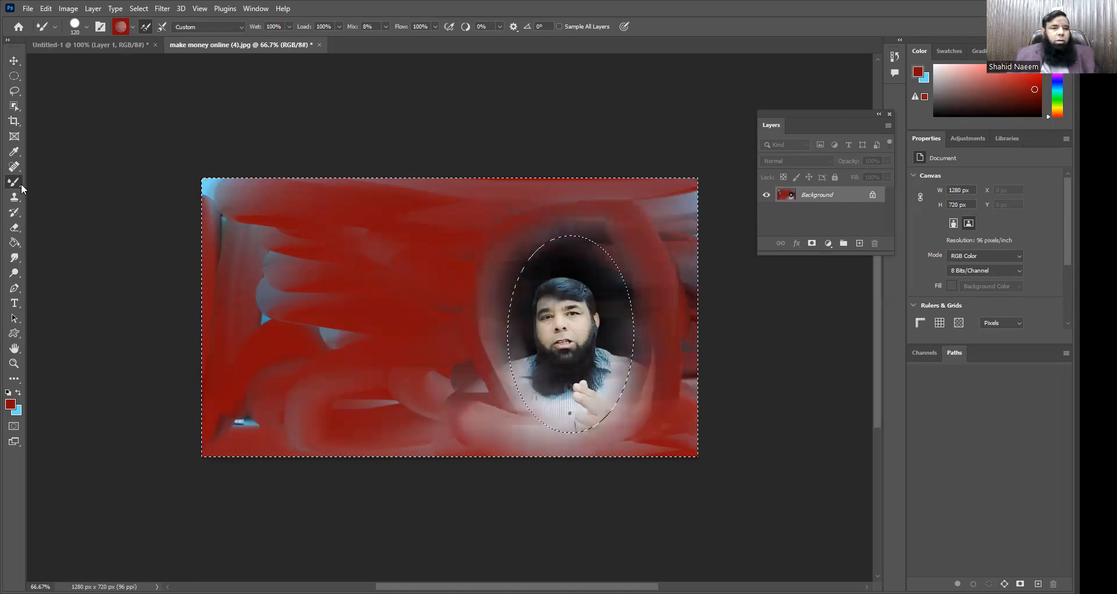
Step: Set the background color to dark red #4f0009
{"action": "left_click", "coordinate": [17, 413]}
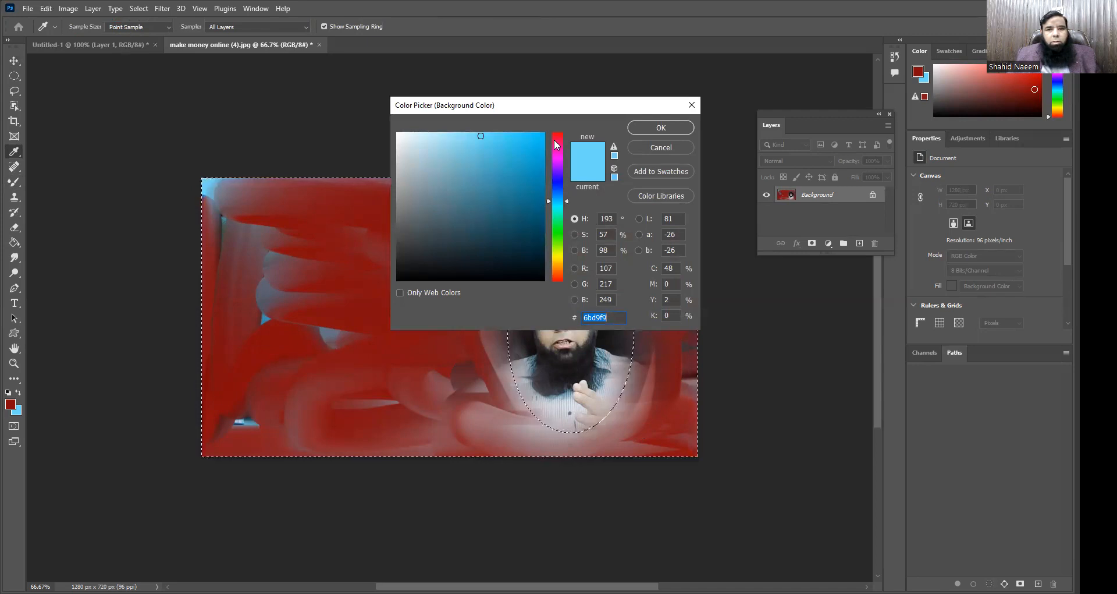
{"action": "left_click", "coordinate": [554, 139]}
{"action": "left_click", "coordinate": [547, 235]}
{"action": "left_click_drag", "start_coordinate": [547, 234], "coordinate": [551, 234]}
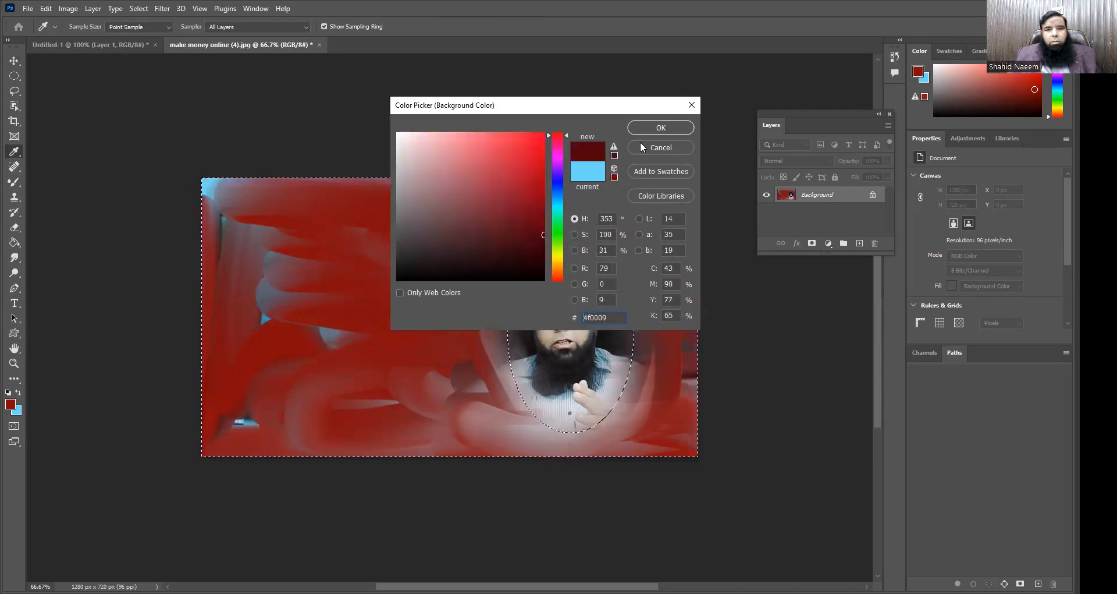
{"action": "left_click", "coordinate": [653, 129]}
Step: Cover the remaining blue and grey patches outside the ellipse with more red Mixer Brush strokes
{"action": "key", "text": "b"}
{"action": "mouse_move", "coordinate": [225, 187]}
{"action": "left_mouse_down"}
{"action": "mouse_move", "coordinate": [572, 172]}
{"action": "mouse_move", "coordinate": [665, 183]}
{"action": "mouse_move", "coordinate": [679, 197]}
{"action": "mouse_move", "coordinate": [678, 436]}
{"action": "mouse_move", "coordinate": [647, 214]}
{"action": "mouse_move", "coordinate": [644, 478]}
{"action": "left_mouse_up"}
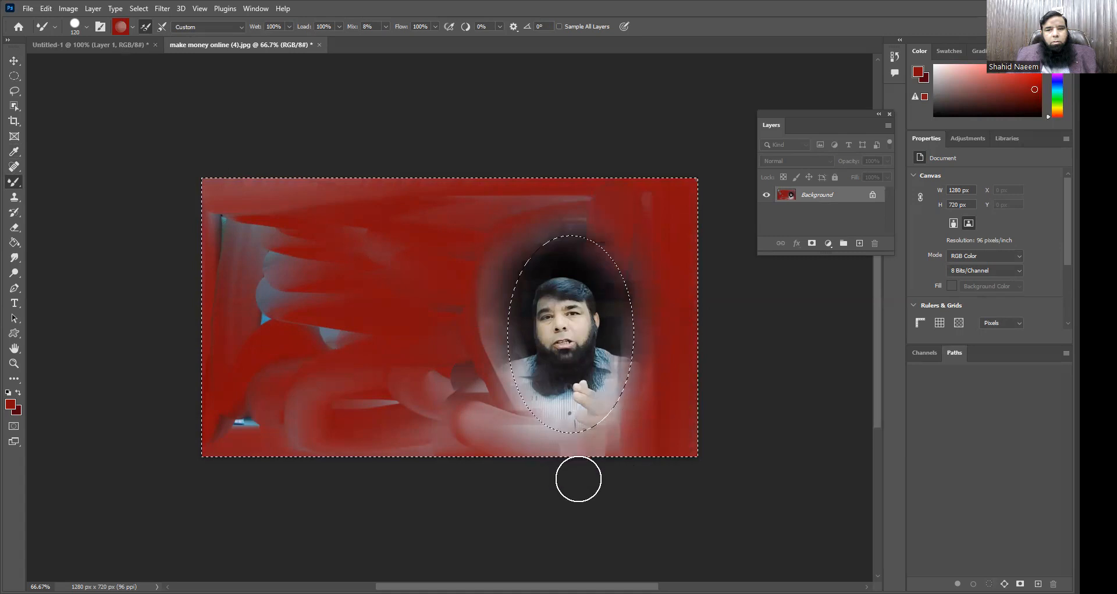
{"action": "mouse_move", "coordinate": [618, 333]}
{"action": "left_mouse_down"}
{"action": "mouse_move", "coordinate": [321, 190]}
{"action": "mouse_move", "coordinate": [167, 184]}
{"action": "mouse_move", "coordinate": [506, 241]}
{"action": "mouse_move", "coordinate": [227, 231]}
{"action": "mouse_move", "coordinate": [369, 260]}
{"action": "mouse_move", "coordinate": [208, 276]}
{"action": "mouse_move", "coordinate": [487, 282]}
{"action": "mouse_move", "coordinate": [158, 321]}
{"action": "mouse_move", "coordinate": [493, 367]}
{"action": "mouse_move", "coordinate": [186, 410]}
{"action": "mouse_move", "coordinate": [556, 434]}
{"action": "mouse_move", "coordinate": [194, 435]}
{"action": "mouse_move", "coordinate": [691, 458]}
{"action": "mouse_move", "coordinate": [561, 439]}
{"action": "mouse_move", "coordinate": [649, 438]}
{"action": "mouse_move", "coordinate": [601, 441]}
{"action": "mouse_move", "coordinate": [636, 424]}
{"action": "left_mouse_up"}
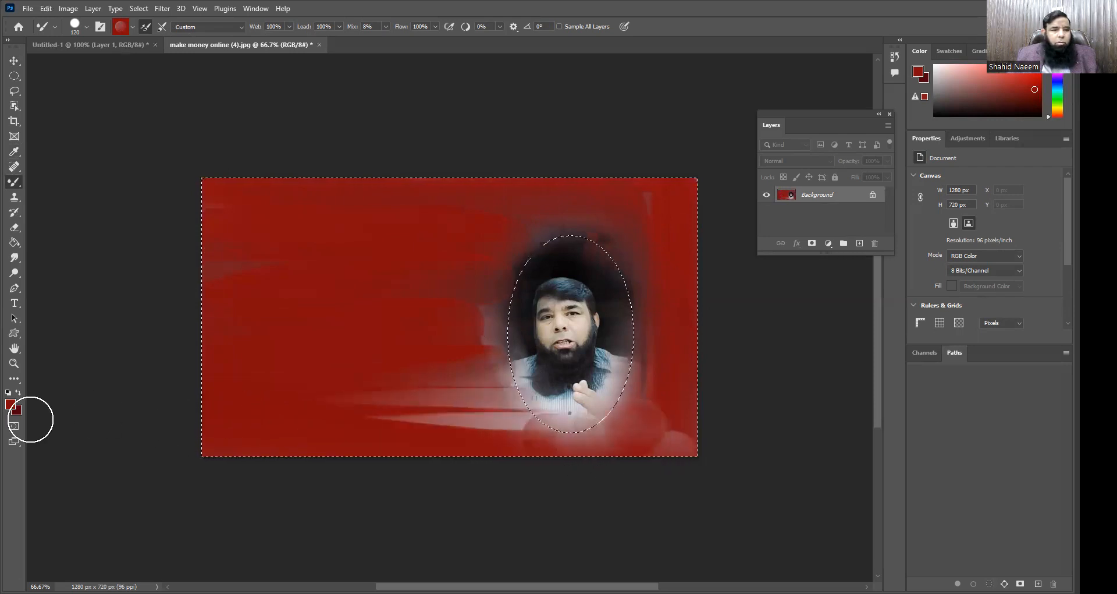
Step: Paint dark red Mixer Brush strokes over the whole area outside the ellipse with the colors swapped, and deselect
{"action": "mouse_move", "coordinate": [625, 404]}
{"action": "left_mouse_down"}
{"action": "mouse_move", "coordinate": [628, 414]}
{"action": "mouse_move", "coordinate": [681, 397]}
{"action": "mouse_move", "coordinate": [598, 384]}
{"action": "mouse_move", "coordinate": [627, 421]}
{"action": "mouse_move", "coordinate": [626, 451]}
{"action": "mouse_move", "coordinate": [623, 256]}
{"action": "mouse_move", "coordinate": [484, 342]}
{"action": "mouse_move", "coordinate": [507, 381]}
{"action": "mouse_move", "coordinate": [636, 234]}
{"action": "mouse_move", "coordinate": [484, 434]}
{"action": "mouse_move", "coordinate": [444, 403]}
{"action": "mouse_move", "coordinate": [474, 398]}
{"action": "mouse_move", "coordinate": [609, 454]}
{"action": "mouse_move", "coordinate": [688, 400]}
{"action": "mouse_move", "coordinate": [676, 199]}
{"action": "mouse_move", "coordinate": [645, 219]}
{"action": "mouse_move", "coordinate": [586, 185]}
{"action": "mouse_move", "coordinate": [619, 202]}
{"action": "mouse_move", "coordinate": [481, 322]}
{"action": "mouse_move", "coordinate": [496, 391]}
{"action": "mouse_move", "coordinate": [509, 270]}
{"action": "mouse_move", "coordinate": [511, 321]}
{"action": "mouse_move", "coordinate": [556, 227]}
{"action": "mouse_move", "coordinate": [556, 449]}
{"action": "mouse_move", "coordinate": [494, 252]}
{"action": "mouse_move", "coordinate": [446, 391]}
{"action": "mouse_move", "coordinate": [434, 347]}
{"action": "mouse_move", "coordinate": [252, 198]}
{"action": "mouse_move", "coordinate": [295, 252]}
{"action": "mouse_move", "coordinate": [364, 216]}
{"action": "mouse_move", "coordinate": [595, 287]}
{"action": "left_mouse_up"}
{"action": "mouse_move", "coordinate": [174, 339]}
{"action": "left_mouse_down"}
{"action": "mouse_move", "coordinate": [792, 345]}
{"action": "mouse_move", "coordinate": [651, 310]}
{"action": "mouse_move", "coordinate": [842, 354]}
{"action": "mouse_move", "coordinate": [695, 409]}
{"action": "mouse_move", "coordinate": [680, 380]}
{"action": "mouse_move", "coordinate": [701, 388]}
{"action": "mouse_move", "coordinate": [691, 436]}
{"action": "mouse_move", "coordinate": [367, 450]}
{"action": "mouse_move", "coordinate": [280, 417]}
{"action": "mouse_move", "coordinate": [576, 415]}
{"action": "mouse_move", "coordinate": [199, 424]}
{"action": "mouse_move", "coordinate": [255, 442]}
{"action": "mouse_move", "coordinate": [708, 430]}
{"action": "mouse_move", "coordinate": [190, 427]}
{"action": "mouse_move", "coordinate": [645, 438]}
{"action": "mouse_move", "coordinate": [256, 453]}
{"action": "mouse_move", "coordinate": [694, 452]}
{"action": "mouse_move", "coordinate": [567, 458]}
{"action": "mouse_move", "coordinate": [281, 427]}
{"action": "mouse_move", "coordinate": [681, 434]}
{"action": "mouse_move", "coordinate": [728, 426]}
{"action": "mouse_move", "coordinate": [694, 412]}
{"action": "mouse_move", "coordinate": [789, 350]}
{"action": "left_mouse_up"}
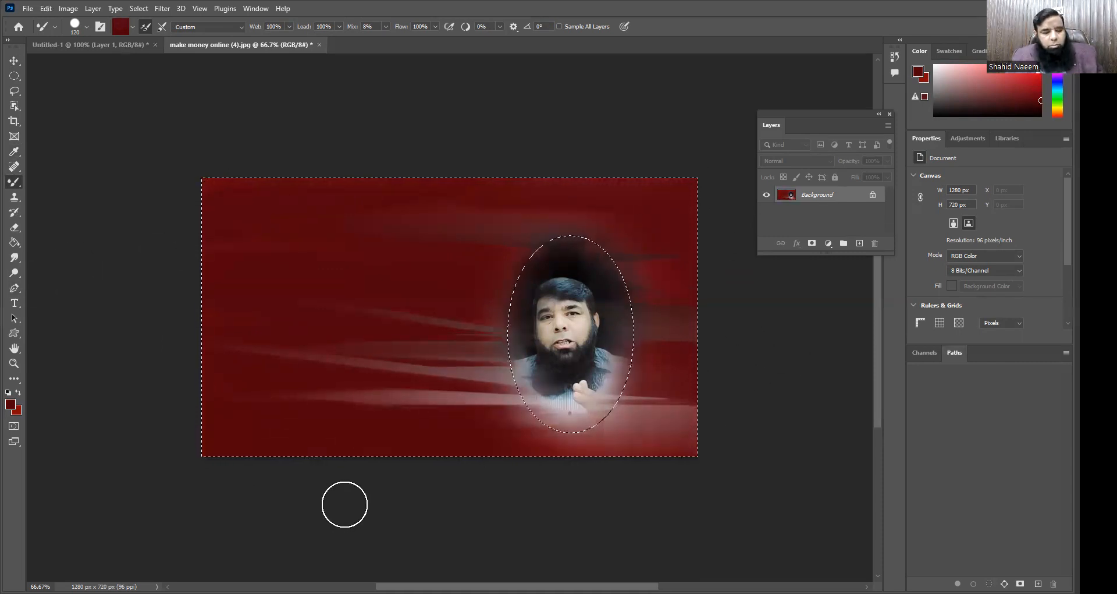
{"action": "key", "text": "ctrl+d"}
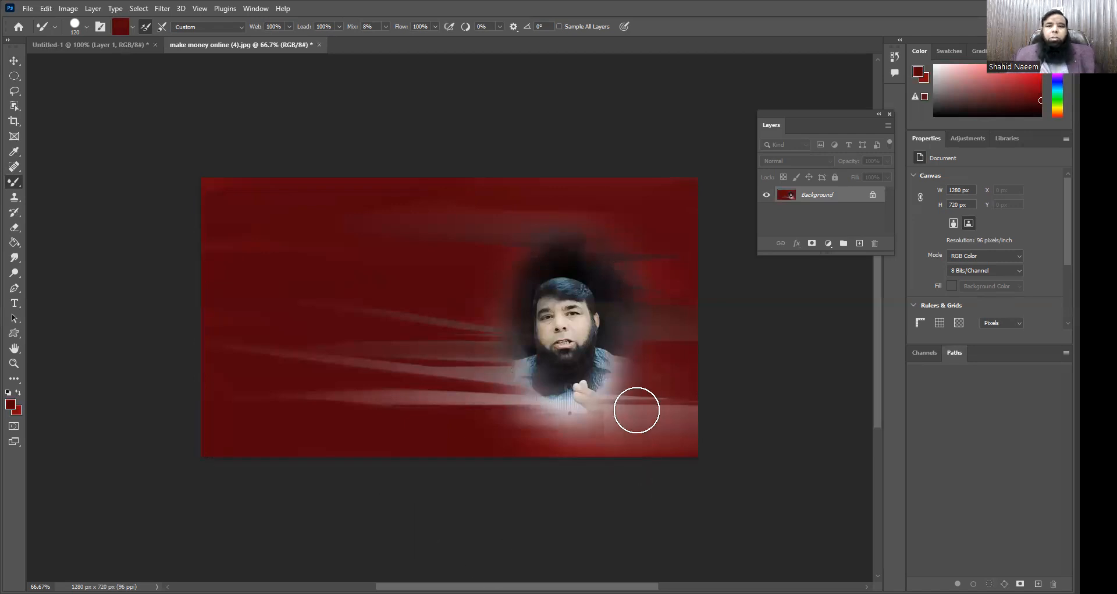